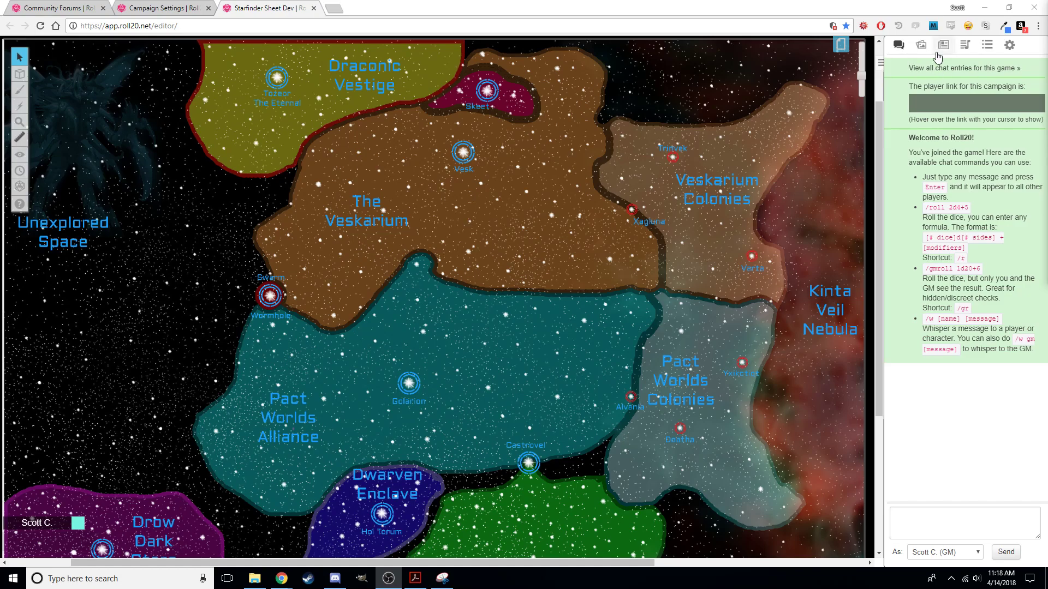
Step: Add a new character to the game's journal and open its character sheet
left_click(944, 45)
left_click(1025, 93)
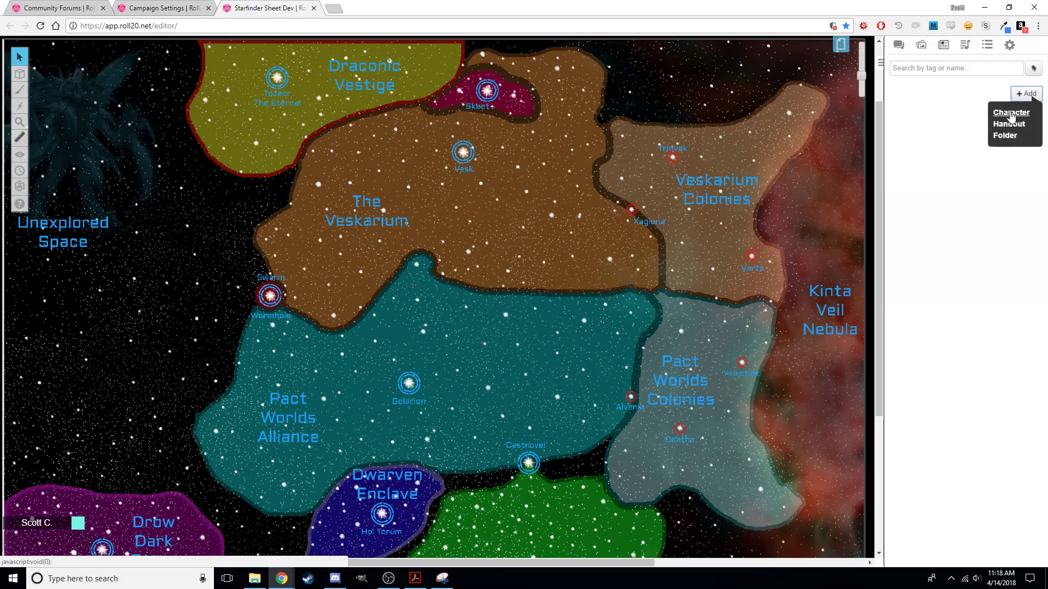
left_click(996, 115)
left_click(631, 463)
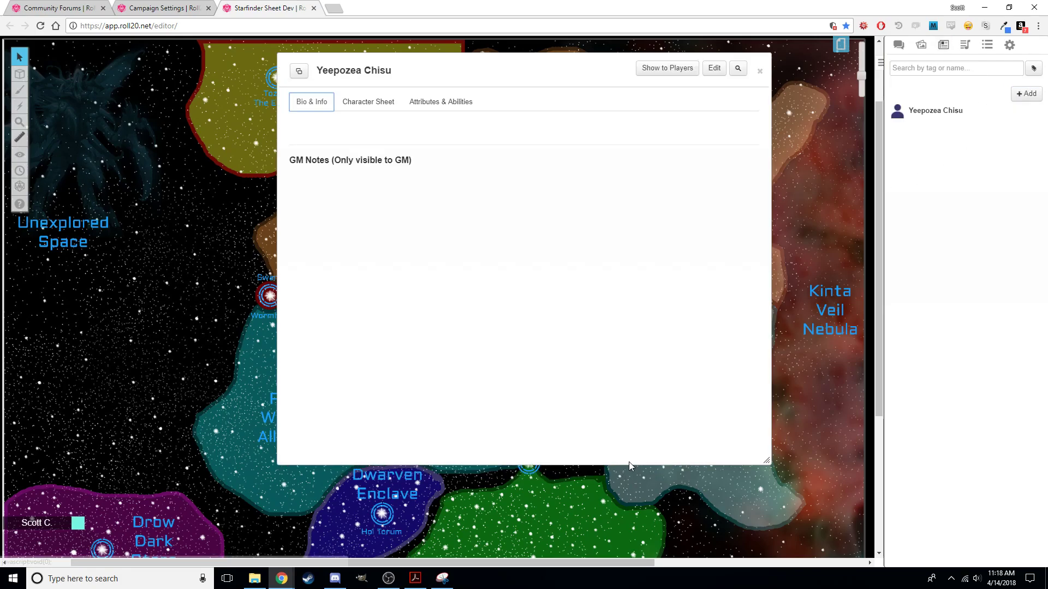
left_click(391, 107)
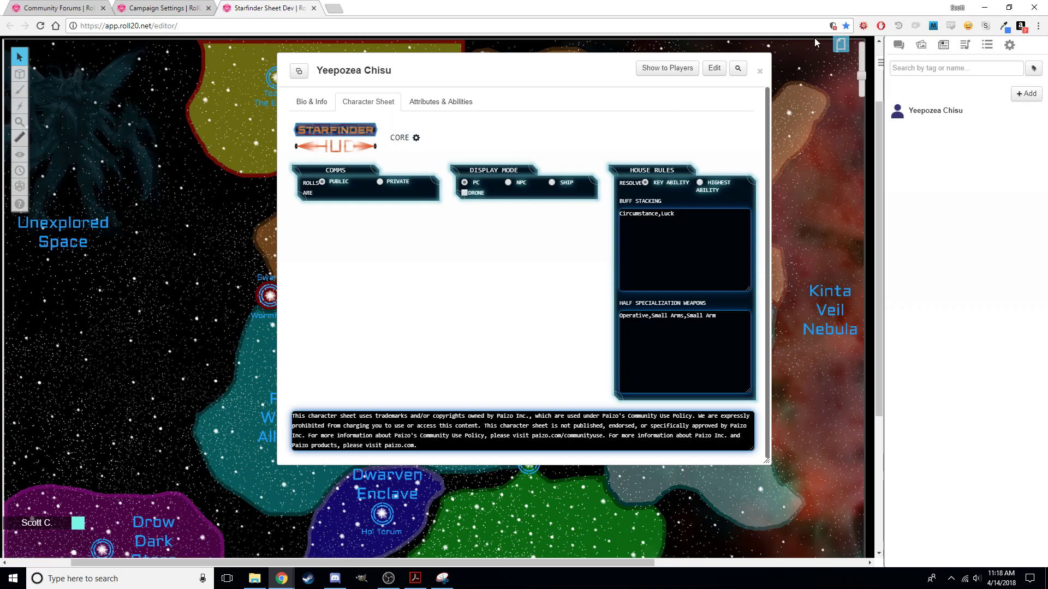
Step: Allow the page's blocked unsafe scripts to load, and reopen the new character's sheet from the journal
left_click(833, 27)
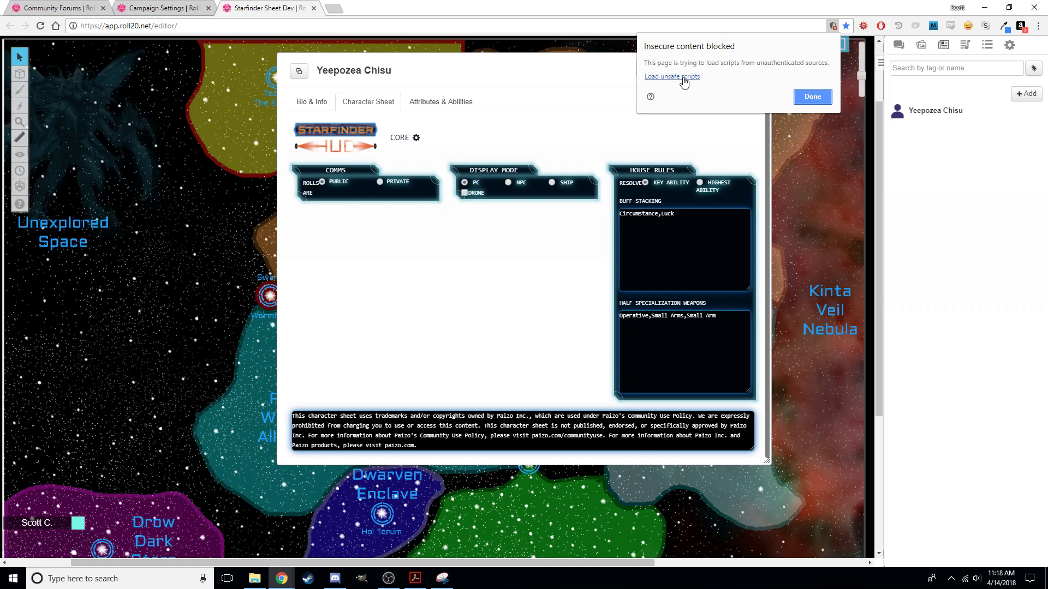
left_click(684, 77)
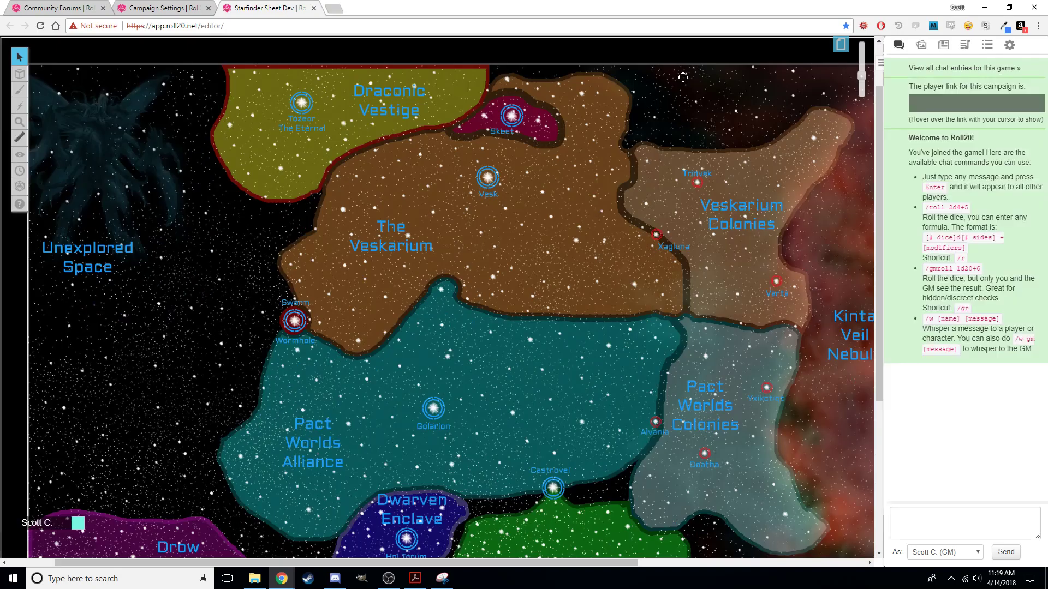
left_click(944, 48)
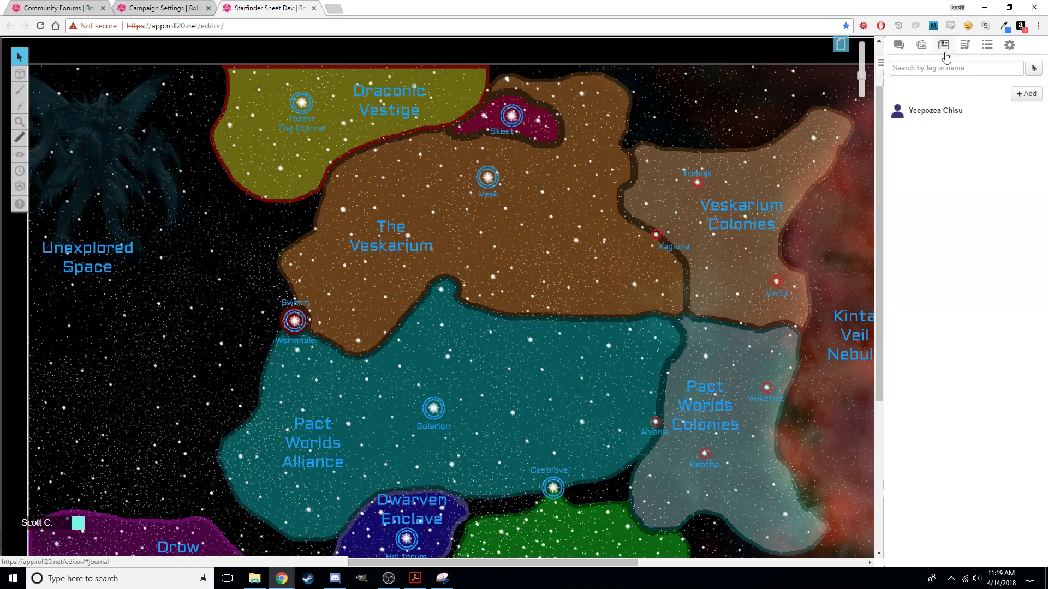
left_click(952, 114)
left_click(372, 106)
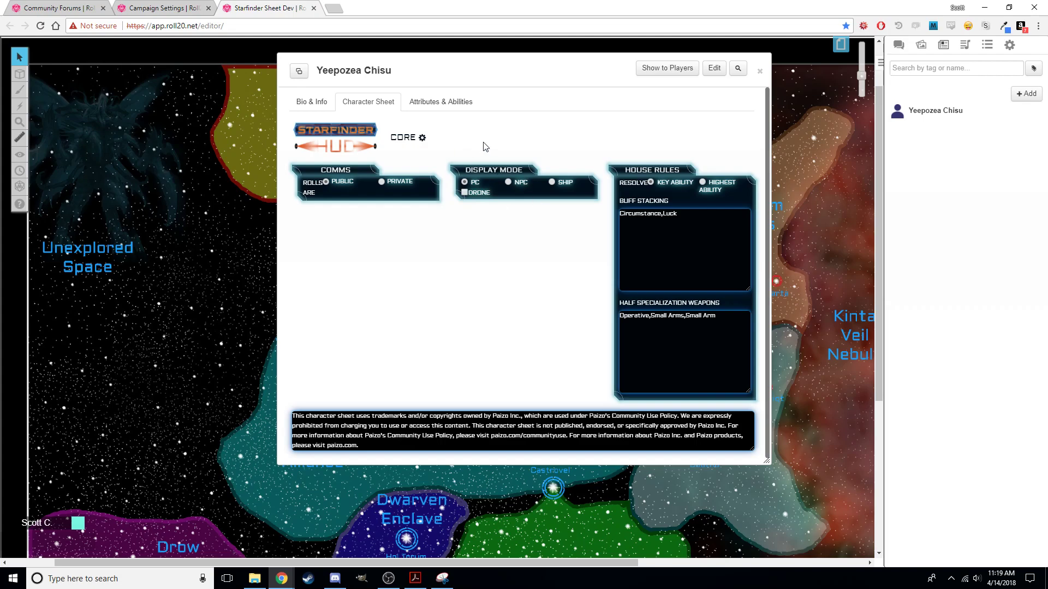
Step: Show the sheet's Core page in a full-screen browser with the game's text chat alongside
key("F11")
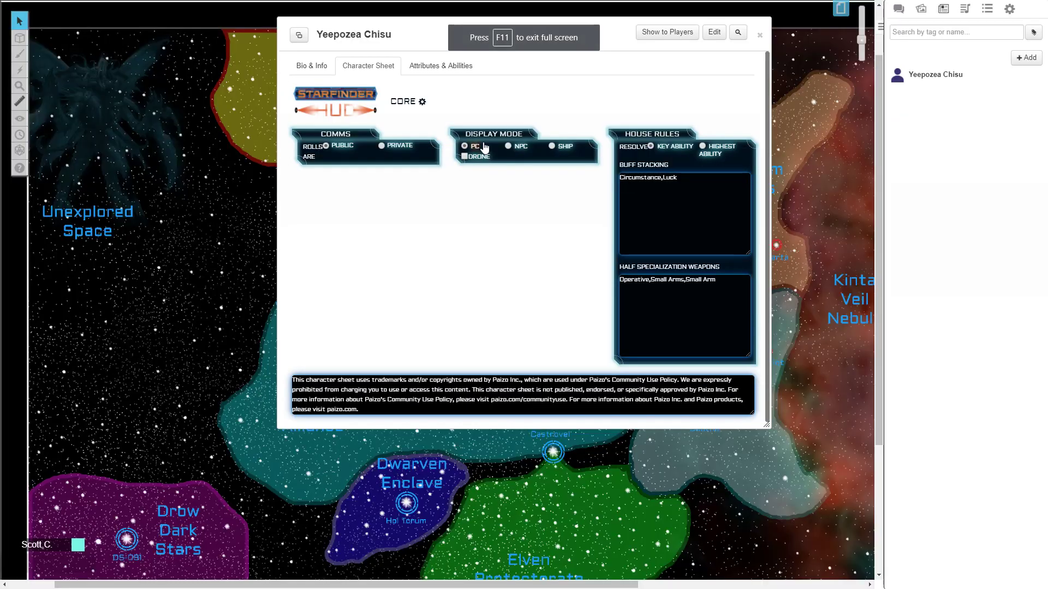
scroll(879, 165, "down", 1)
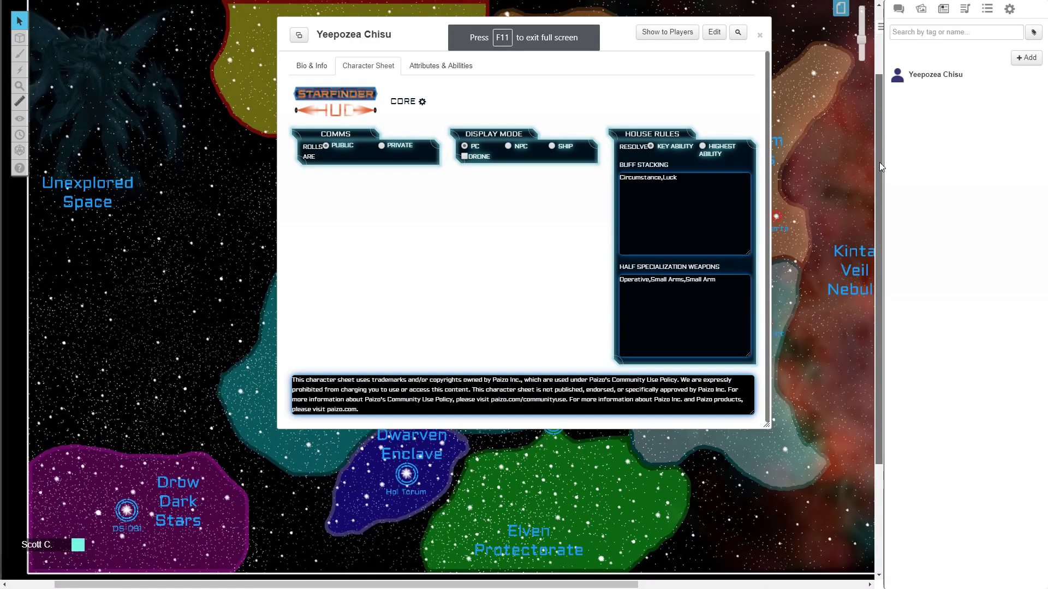
left_click_drag(494, 585, 509, 587)
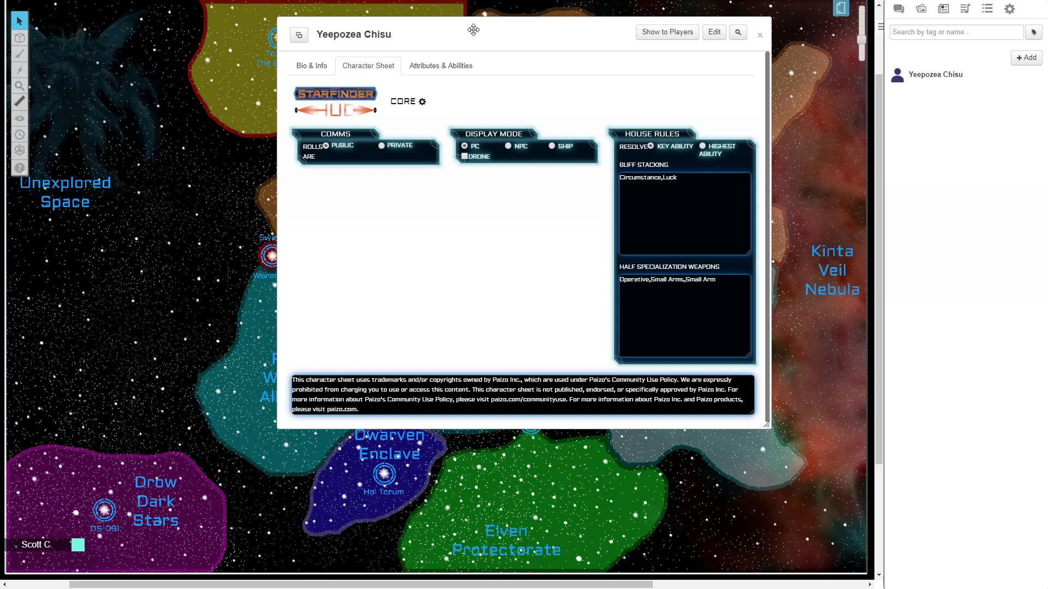
left_click(403, 107)
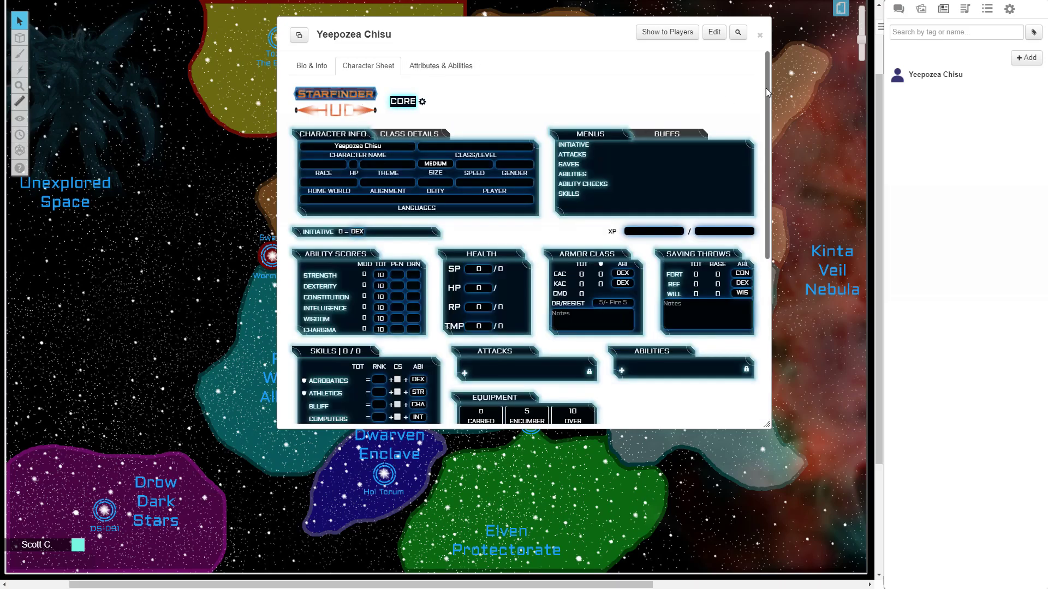
left_click(898, 10)
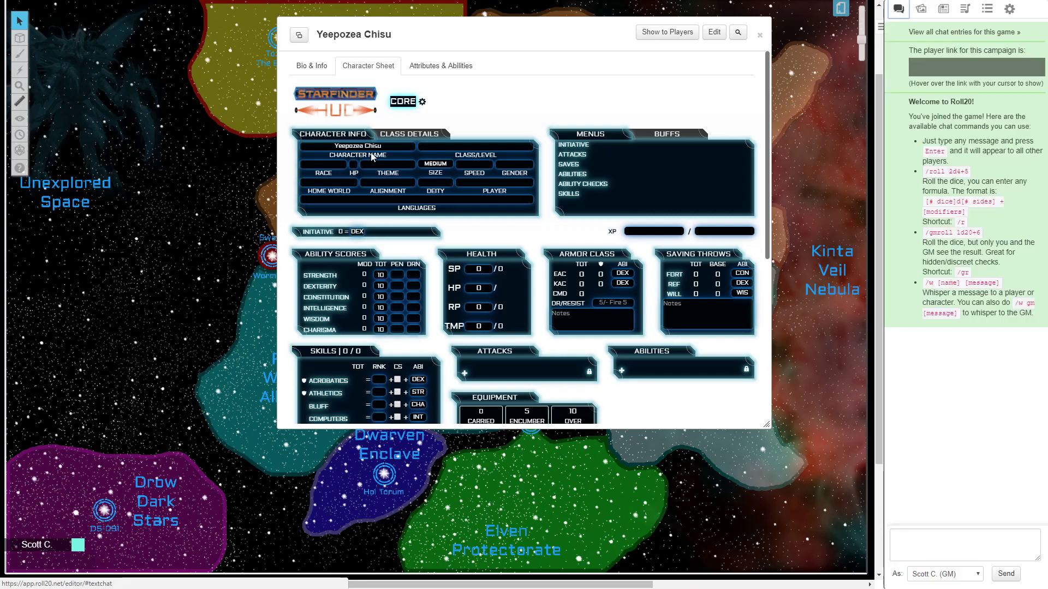
Step: In the class details, enter Technomancer as the first class at level 1 with 5 SP and 5 HP
left_click(414, 133)
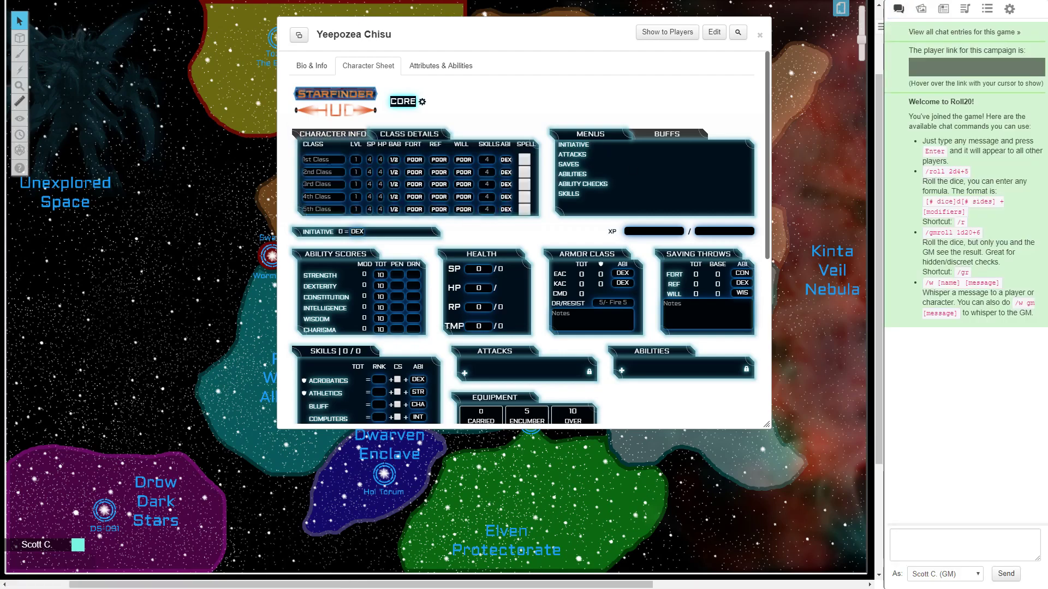
type("Technomance")
type("5")
key("Tab")
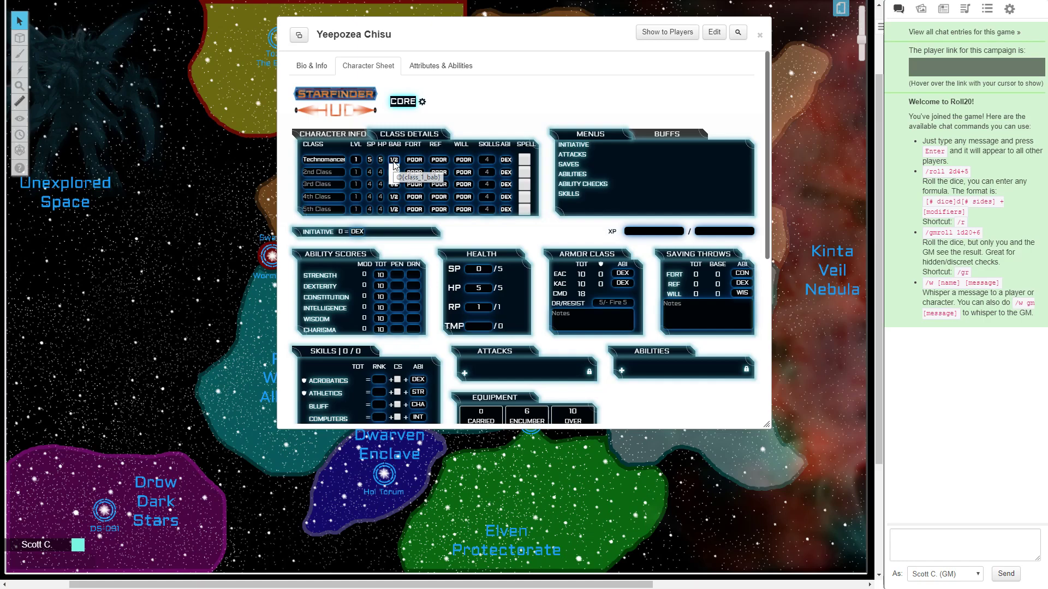
Step: Set the Technomancer class's base attack bonus to 3/4 and its Will save to Good
left_click(394, 162)
left_click(393, 174)
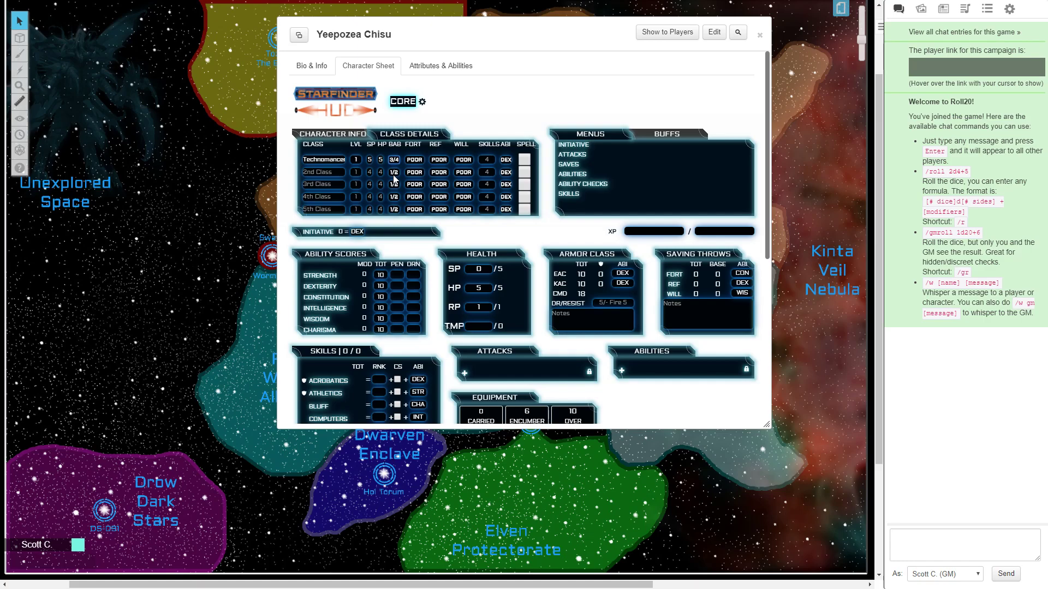
left_click(394, 175)
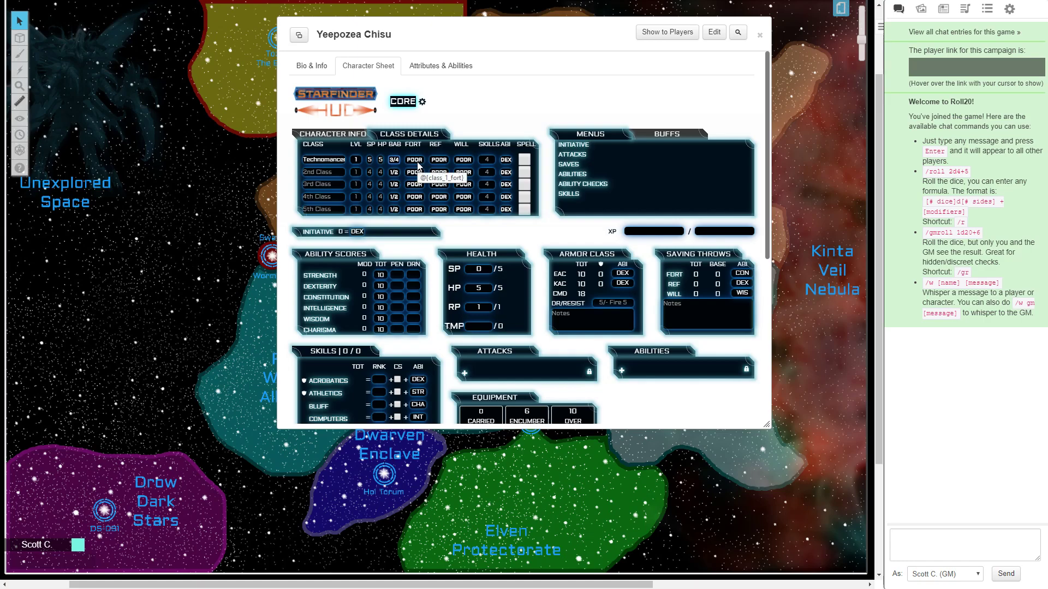
left_click(463, 160)
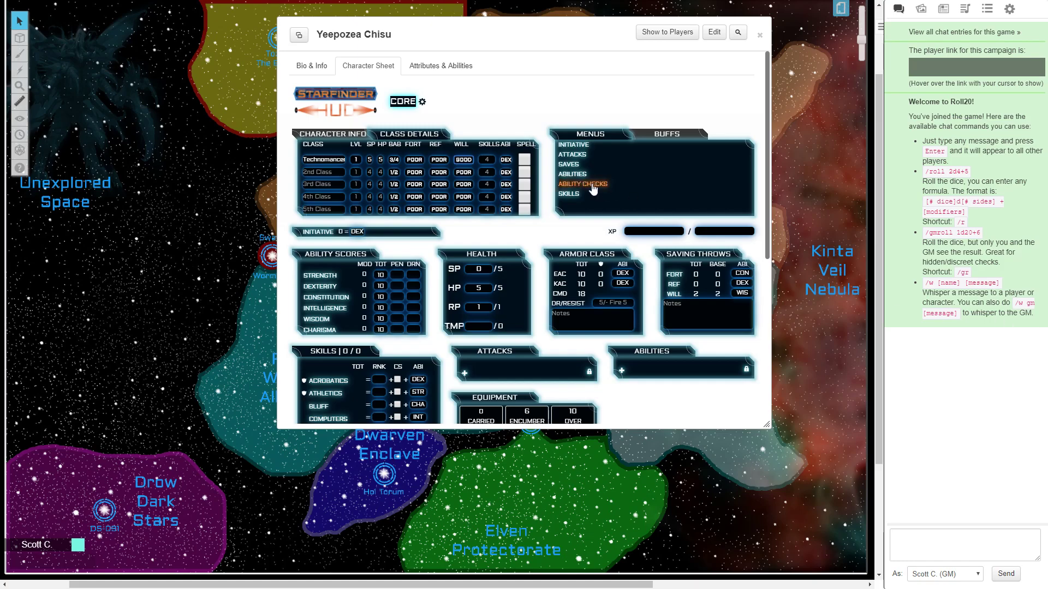
Step: Give the Technomancer class 4 skill points and INT as its ability, and enable its spellcasting
left_click(487, 160)
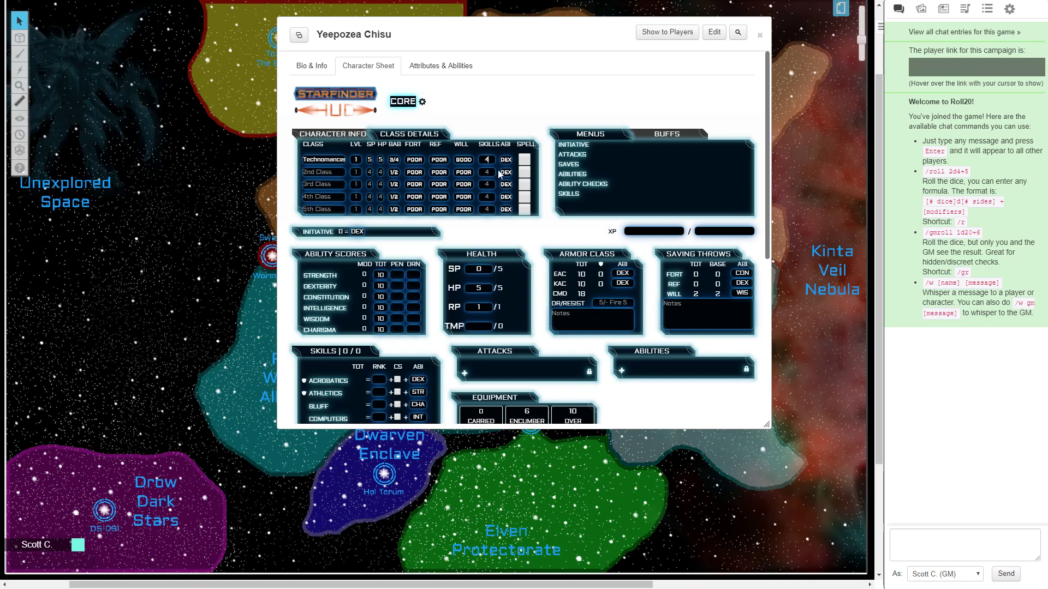
key("Tab")
left_click(506, 160)
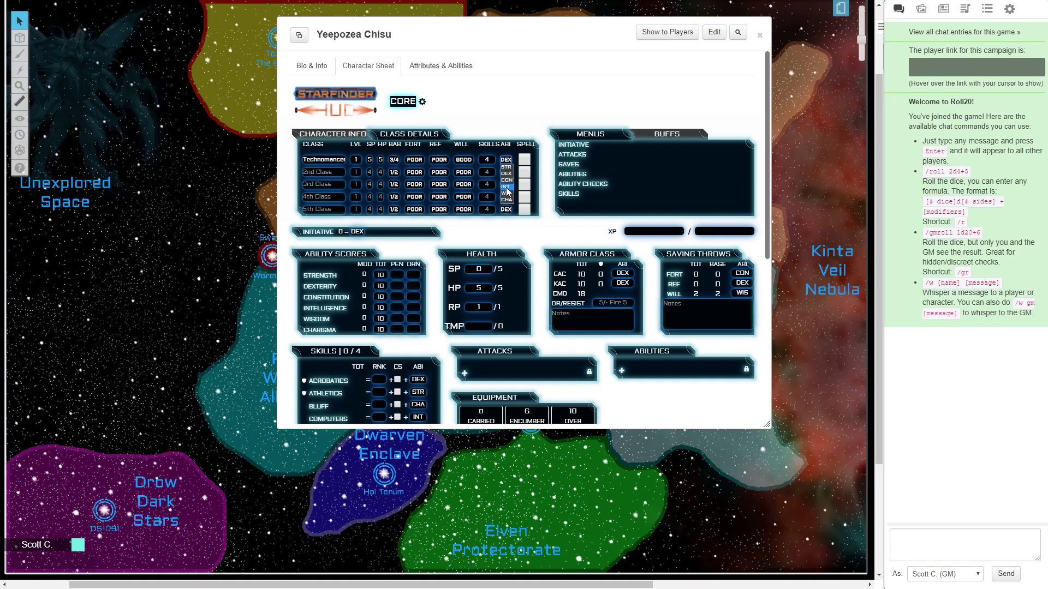
left_click(506, 188)
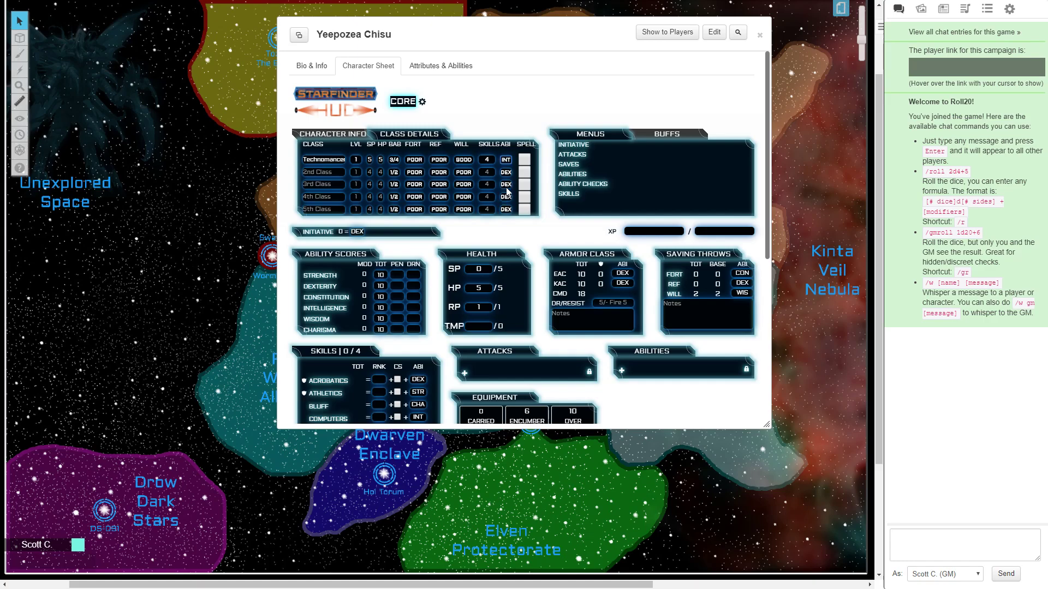
left_click(524, 162)
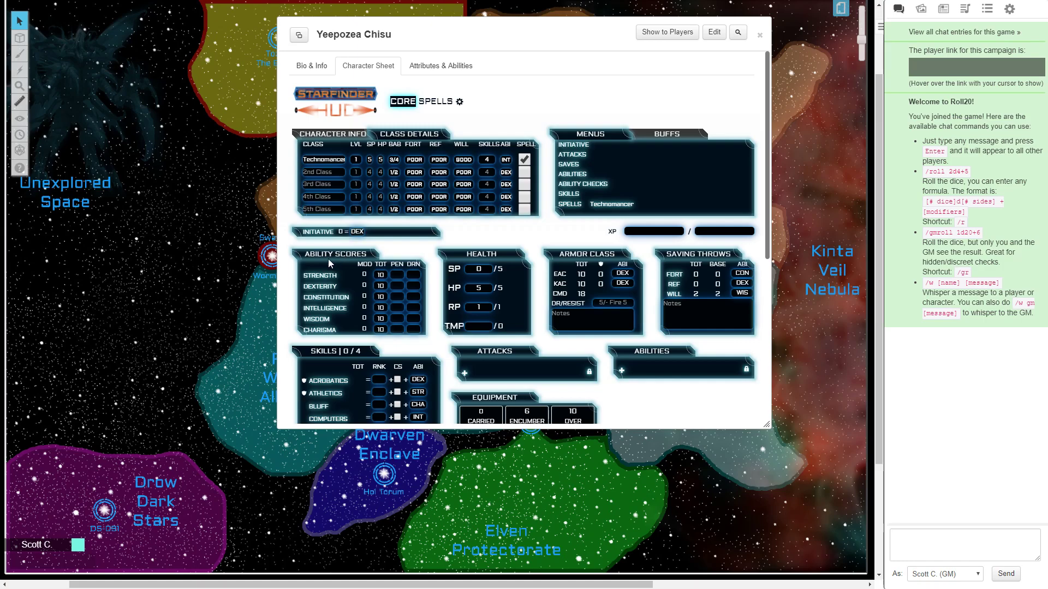
Step: In the character info, enter the race Damaya Lashun with 5 racial HP, and set the current SP to 5
left_click(334, 134)
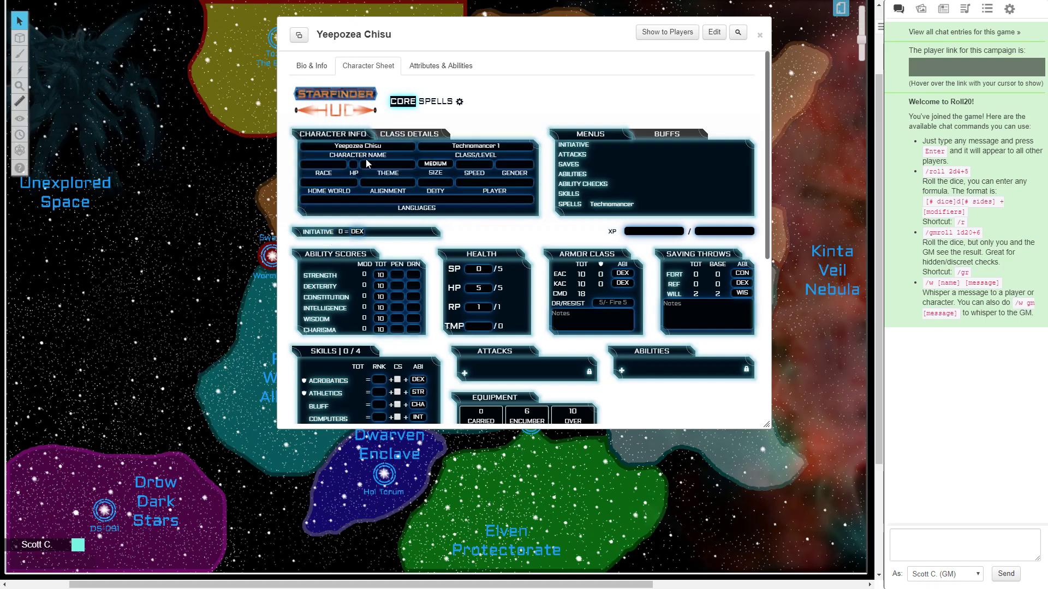
left_click(323, 164)
type("Damaya Lashun")
double_click(480, 270)
type("5")
key("Tab")
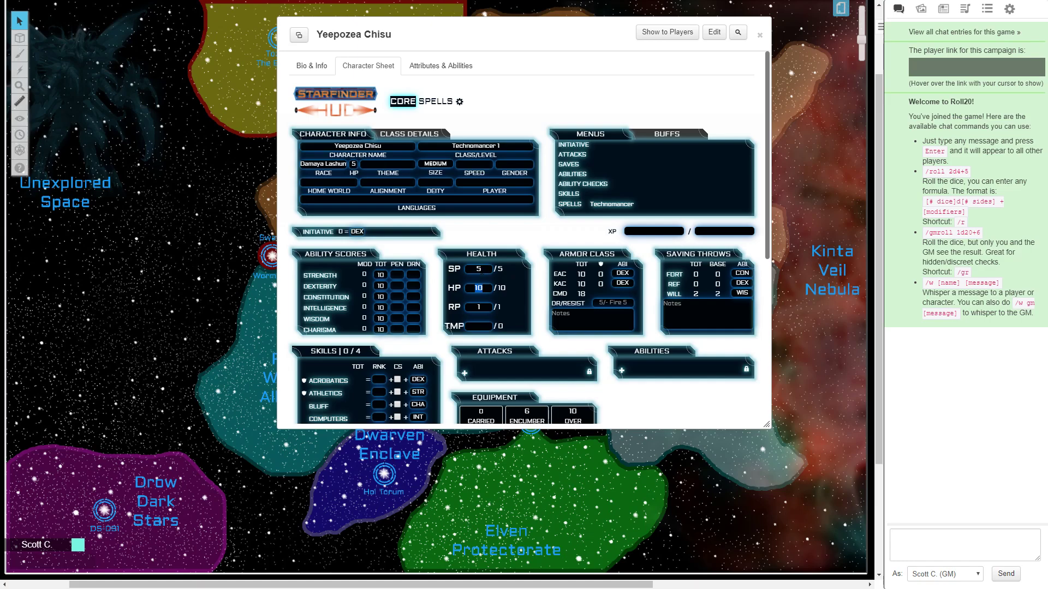
Step: Enter Icon as the character's theme, 30 ft. as the speed and Male as the gender
left_click(403, 164)
type("Icon")
key("Tab")
key("Tab")
type("30 ft.")
type("Male")
Step: Enter Castrovel as the character's home world and Neutral as the alignment
type("Castrovel")
key("Tab")
type("NE")
key("BackSpace")
type("eutral")
key("Tab")
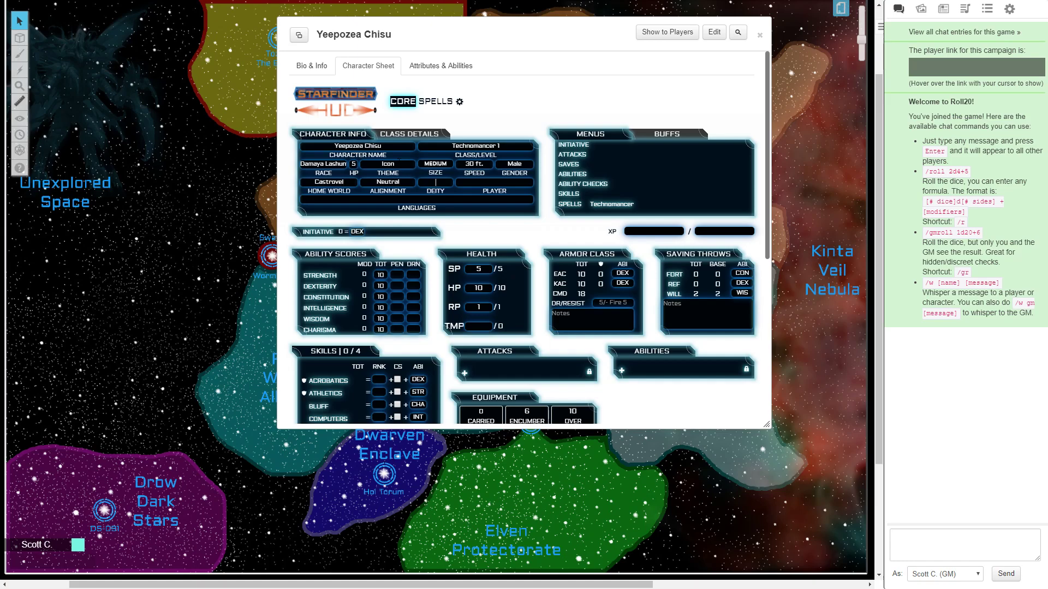
Step: Enter Sarenrae as the deity, fill in the player's name, and list Common, Castrovelian as the languages
type("Sarenrae")
key("Tab")
type("Scott C.")
key("Tab")
type("Common, Castrov")
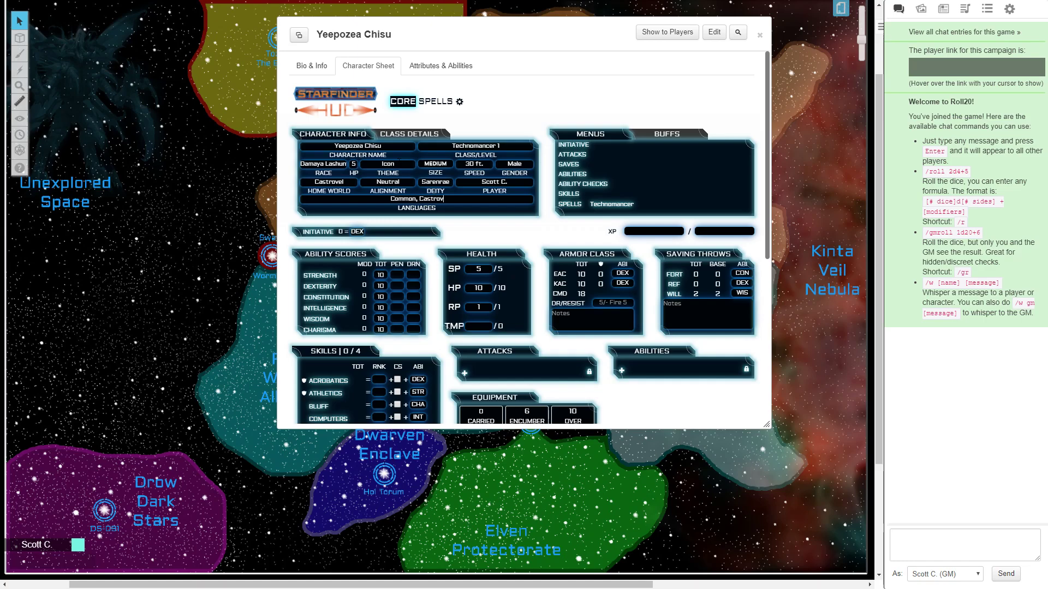
type("elian")
Step: Set the ability scores to Dexterity 14, Constitution 8, Intelligence 16 and Charisma 13
double_click(380, 296)
type("8")
key("Tab")
double_click(381, 307)
type("12")
key("Tab")
double_click(380, 329)
type("12")
key("Tab")
double_click(380, 328)
type("13")
key("Tab")
double_click(380, 308)
type("1")
double_click(380, 285)
type("14")
key("Tab")
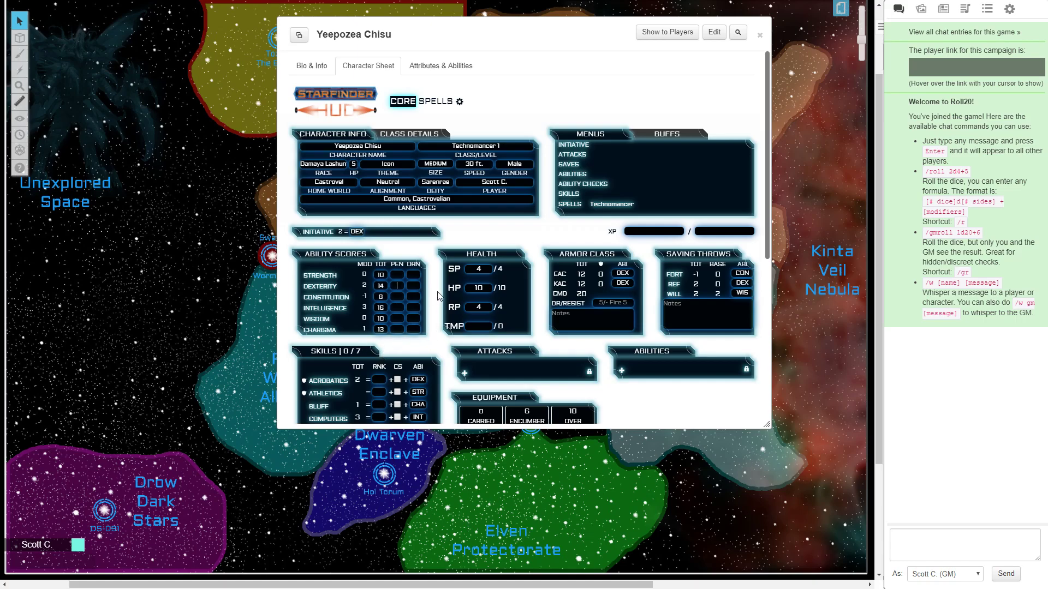
Step: Mark Computers, Engineering, Life Science, Mysticism, Physical Science and Piloting as class skills
scroll(440, 294, "down", 1)
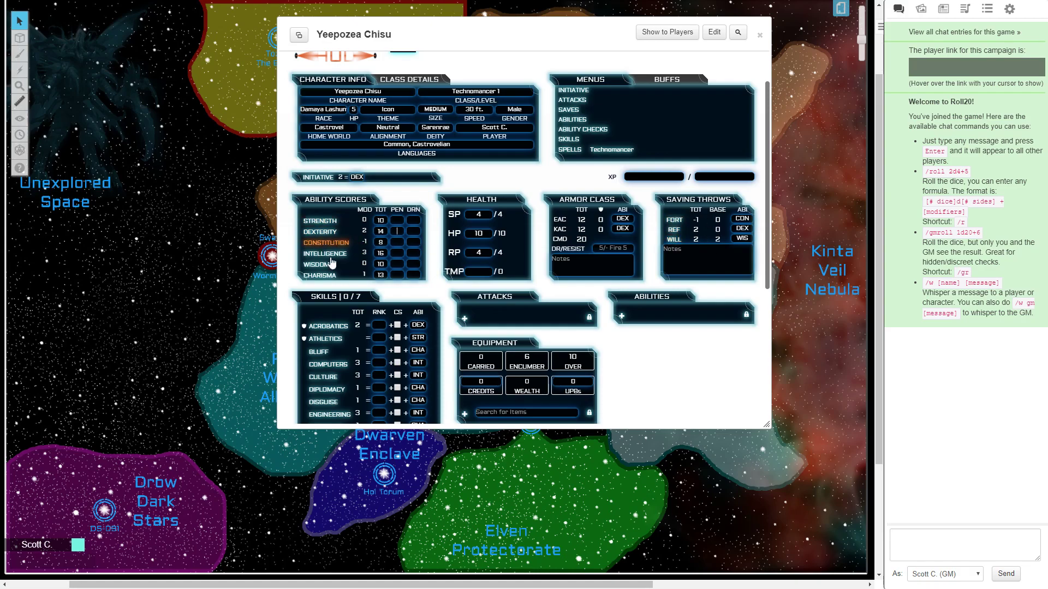
scroll(398, 260, "down", 2)
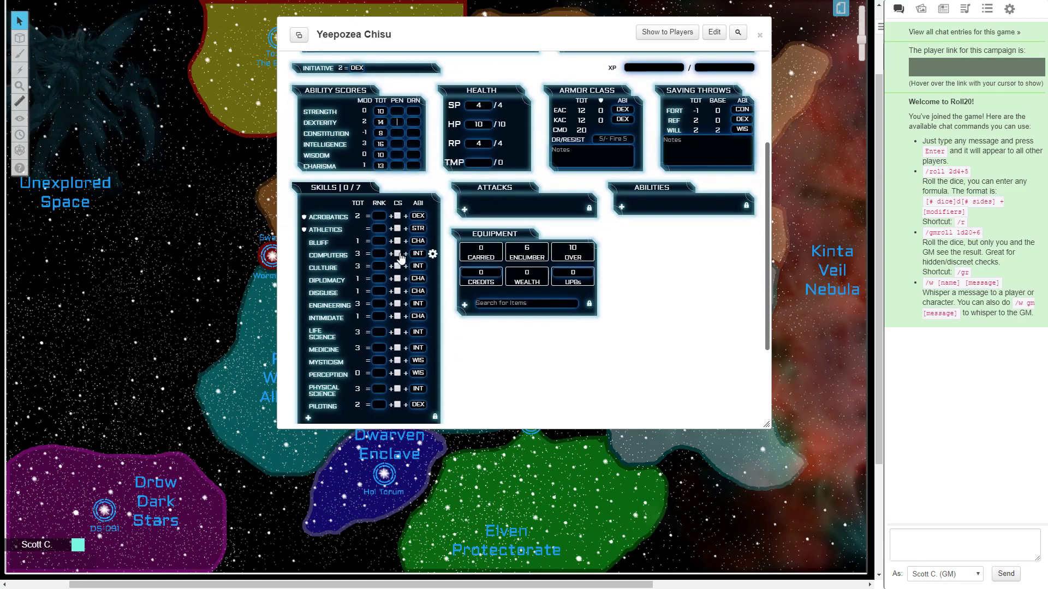
left_click(398, 254)
left_click(398, 304)
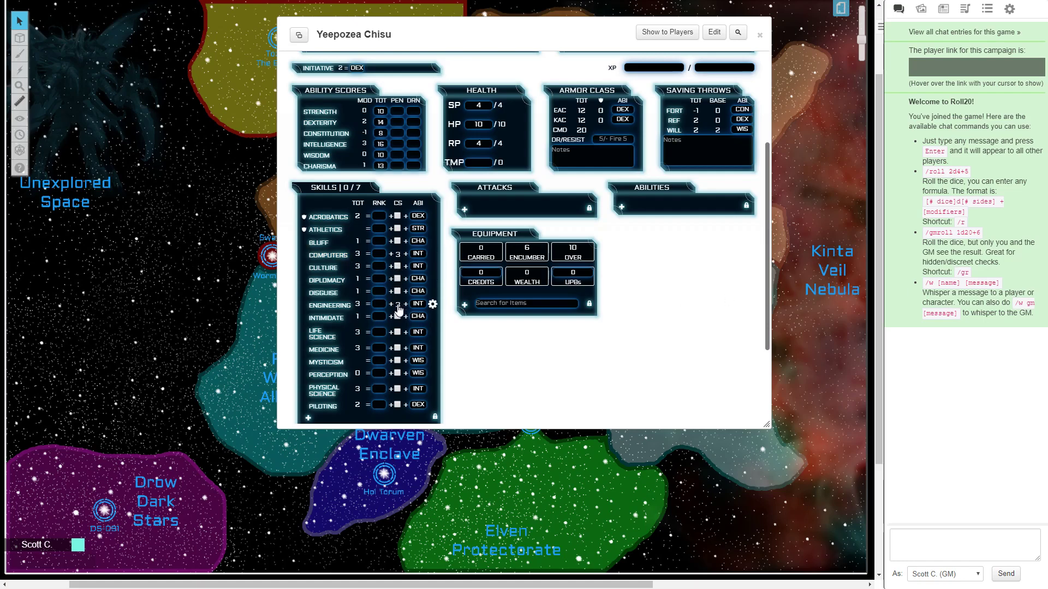
left_click(398, 333)
left_click(398, 361)
left_click(398, 389)
left_click(398, 405)
Step: Add a profession skill named Particle Physicist and mark Sleight of Hand as a class skill
scroll(400, 407, "down", 3)
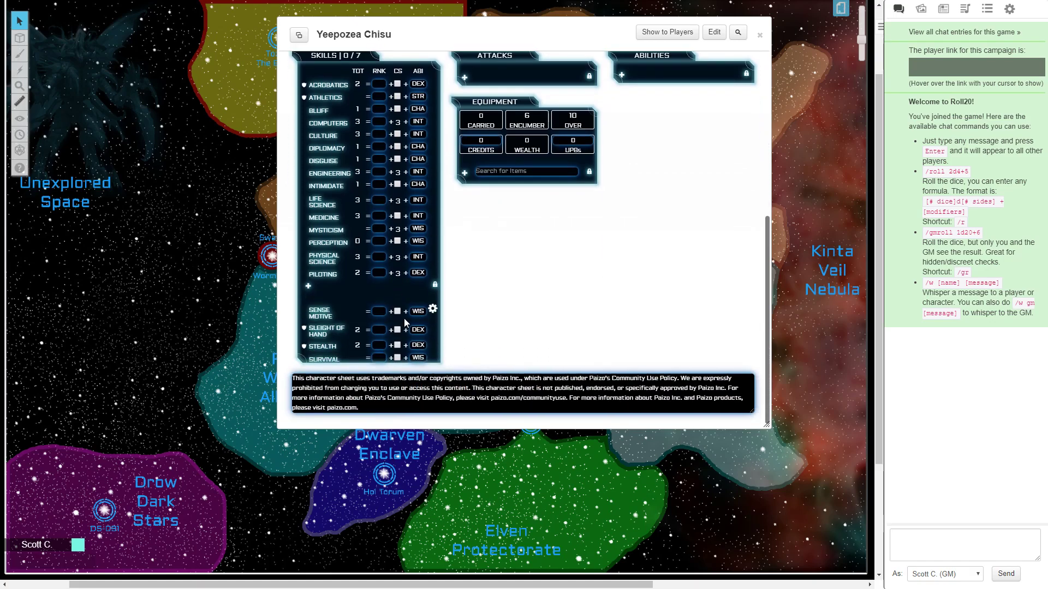
left_click(335, 287)
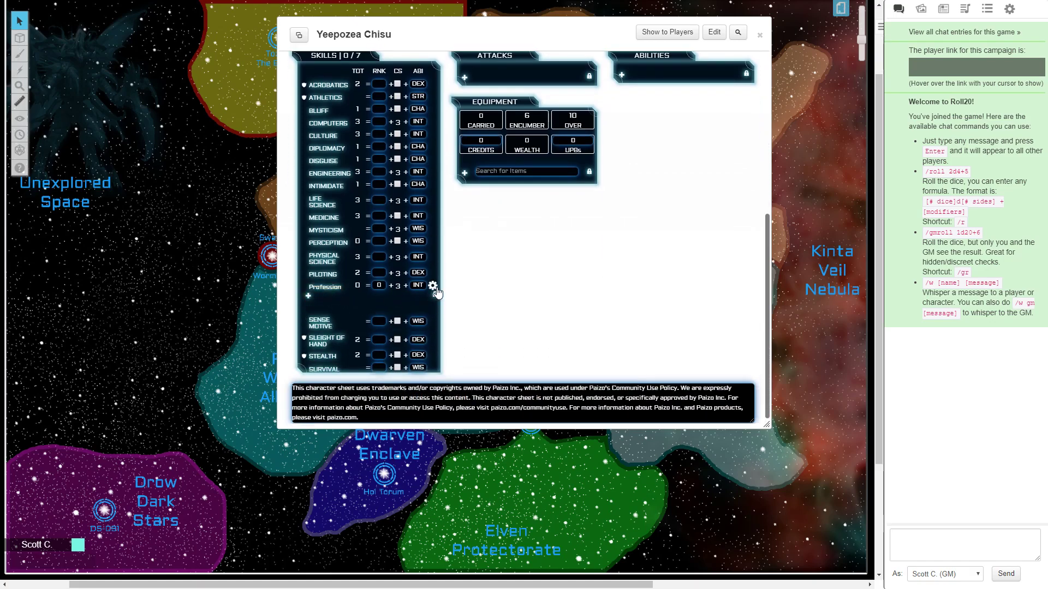
left_click(433, 286)
double_click(364, 295)
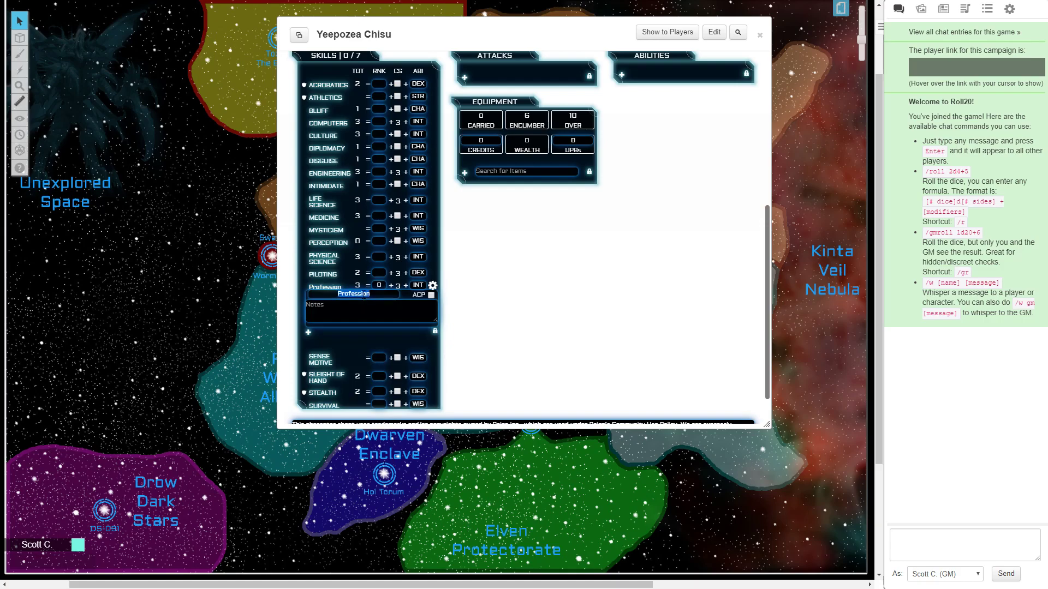
type("Particle Physicist")
key("Return")
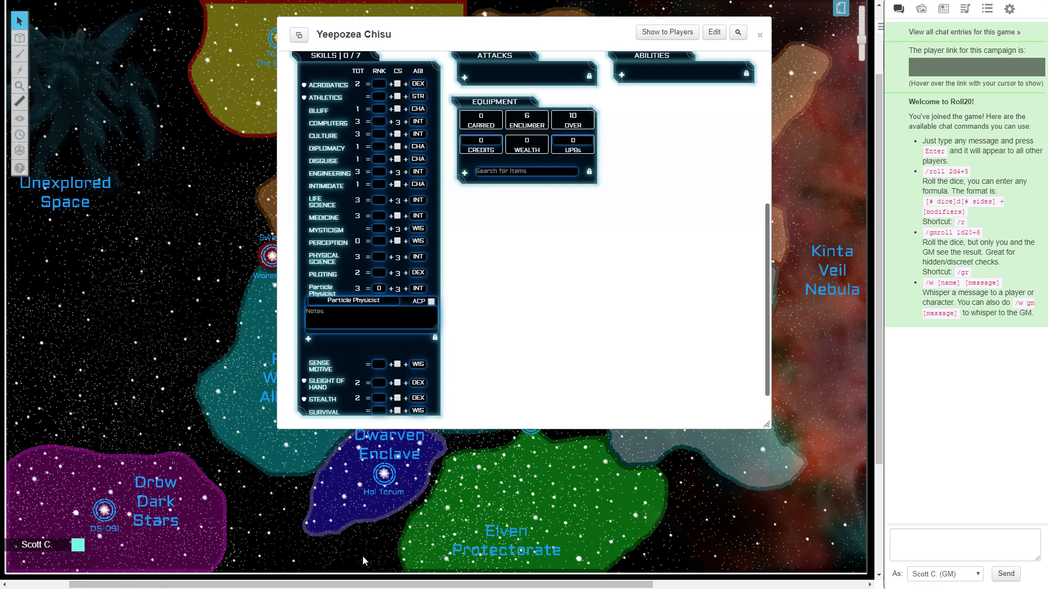
left_click(432, 287)
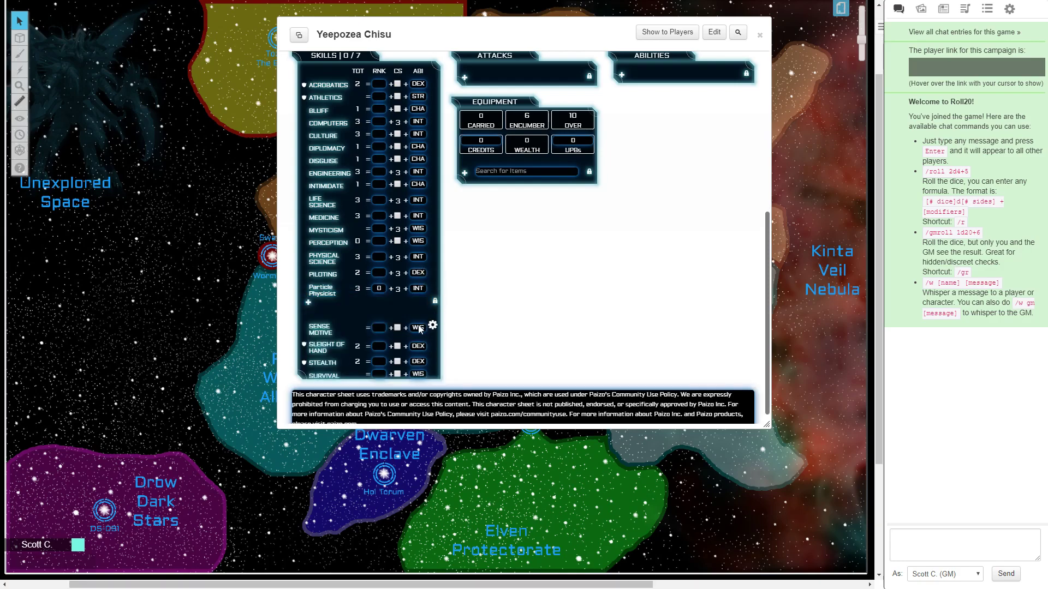
left_click(397, 346)
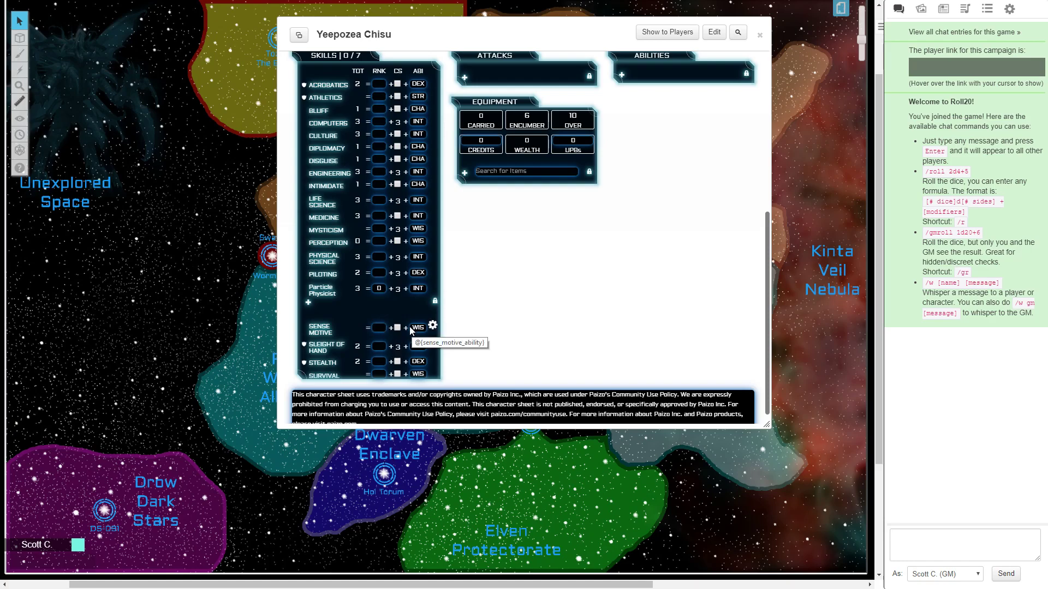
Step: Give the Computers, Culture and Engineering skills 1 rank each
scroll(359, 239, "up", 2)
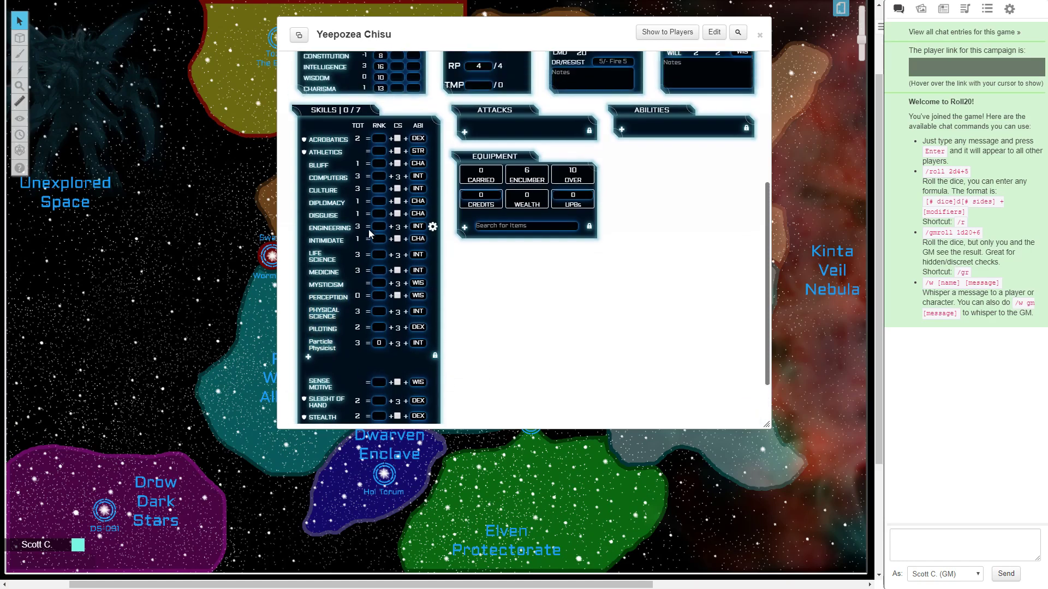
scroll(352, 153, "down", 1)
left_click(380, 175)
type("1")
left_click(387, 214)
left_click(379, 189)
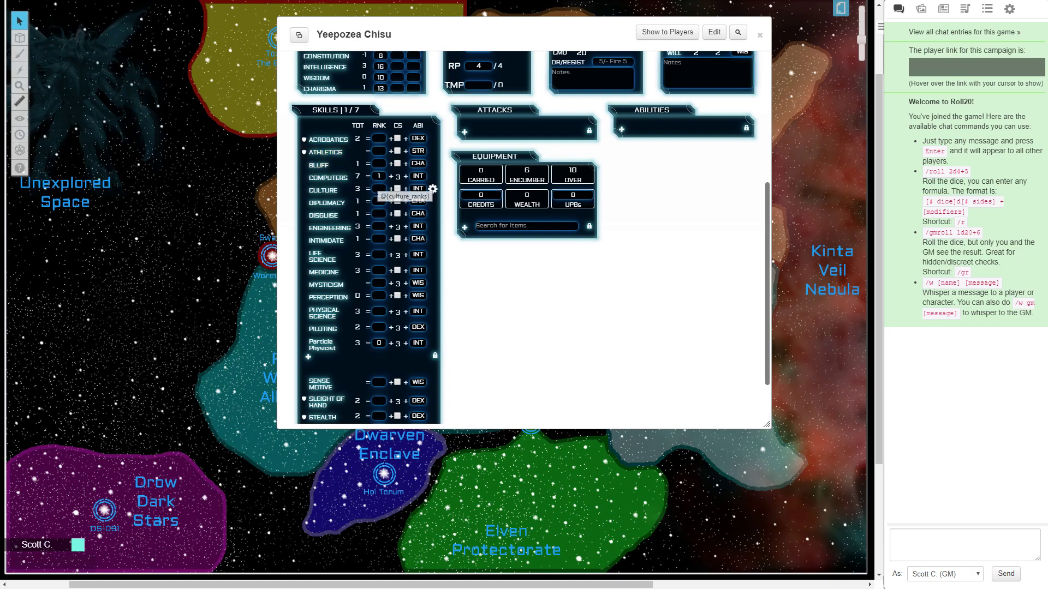
type("1")
left_click(394, 244)
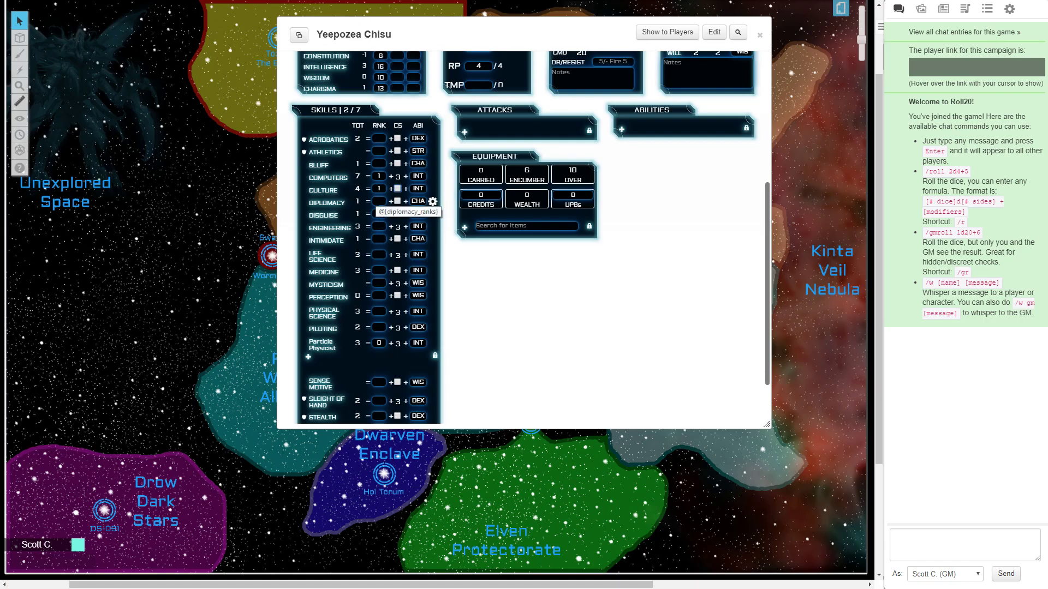
left_click(379, 226)
type("1")
left_click(395, 241)
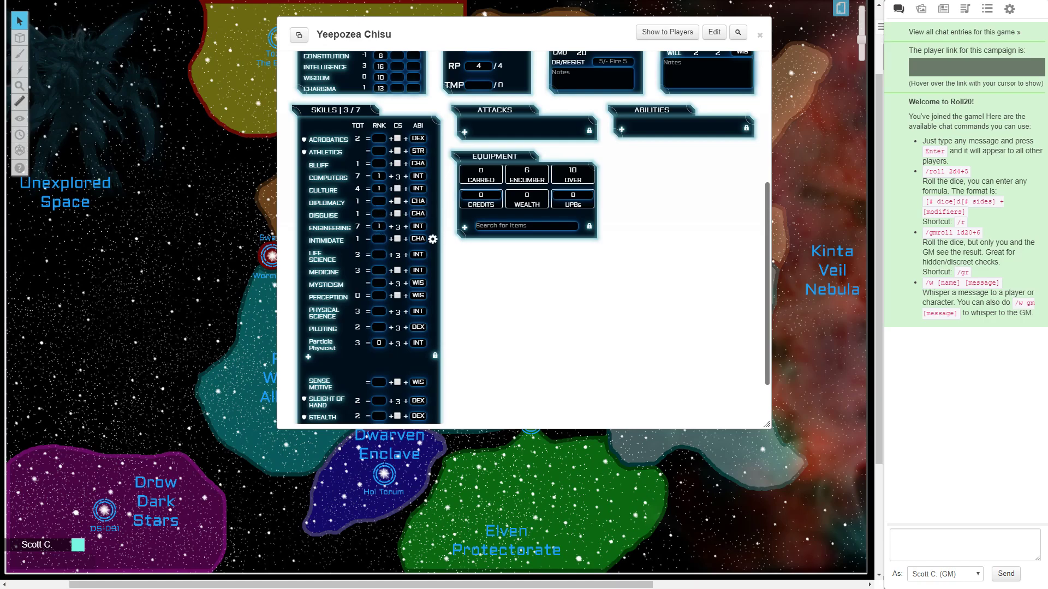
Step: Assign 1 rank each to Life Science, Physical Science, Piloting and Mysticism
left_click(379, 255)
type("1")
left_click(394, 269)
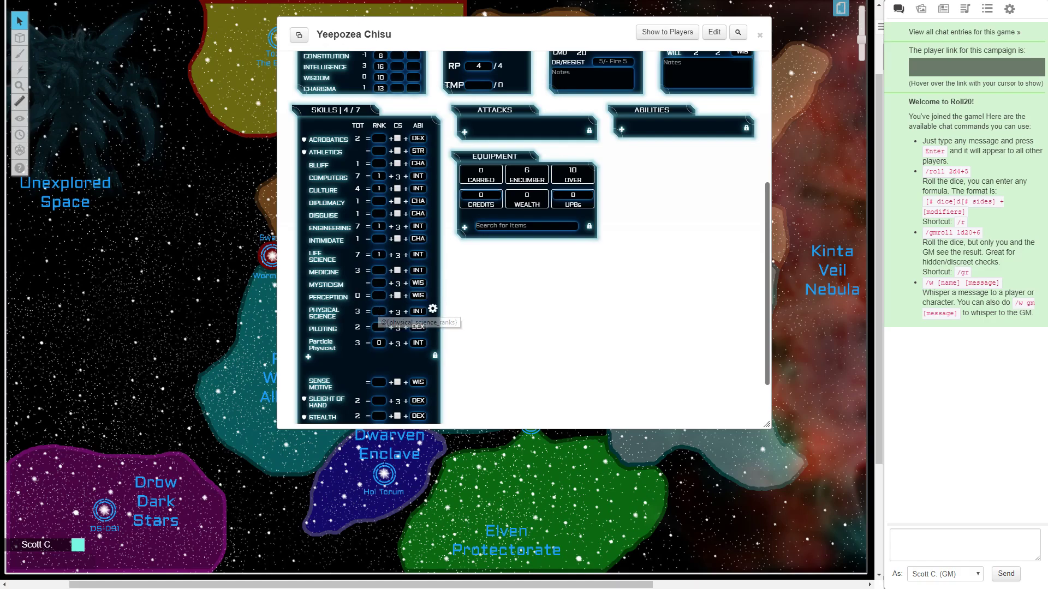
left_click(378, 311)
type("1")
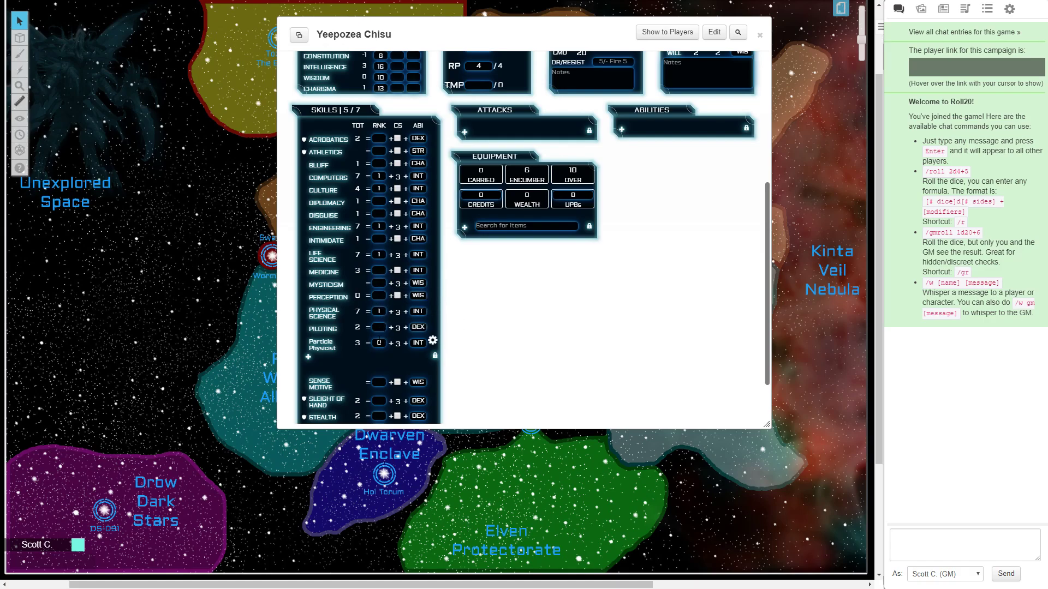
left_click(382, 328)
type("1")
scroll(388, 328, "down", 1)
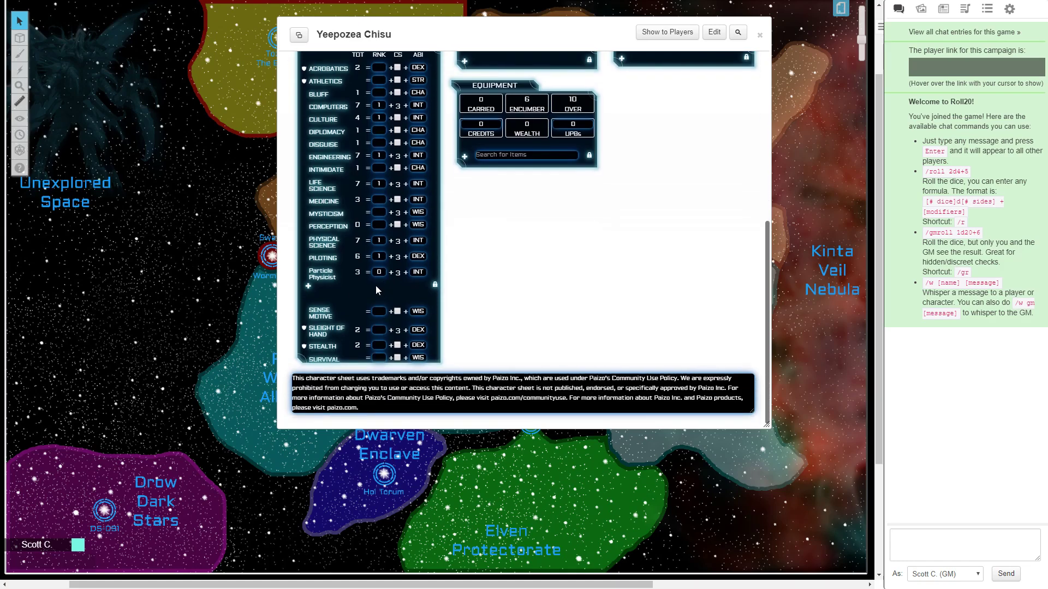
scroll(376, 286, "up", 3)
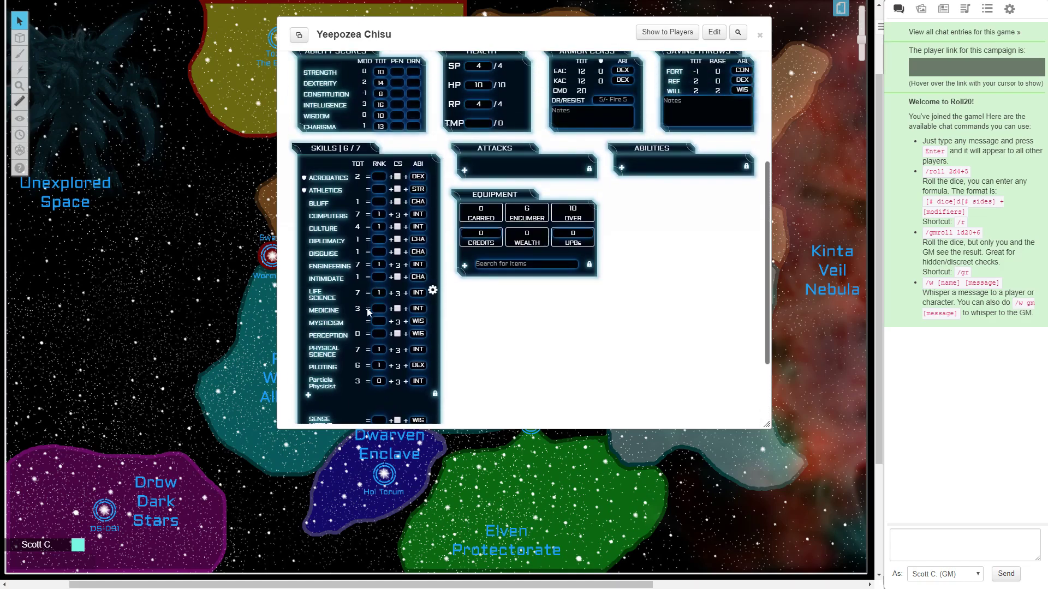
left_click(382, 320)
type("1")
scroll(447, 240, "down", 1)
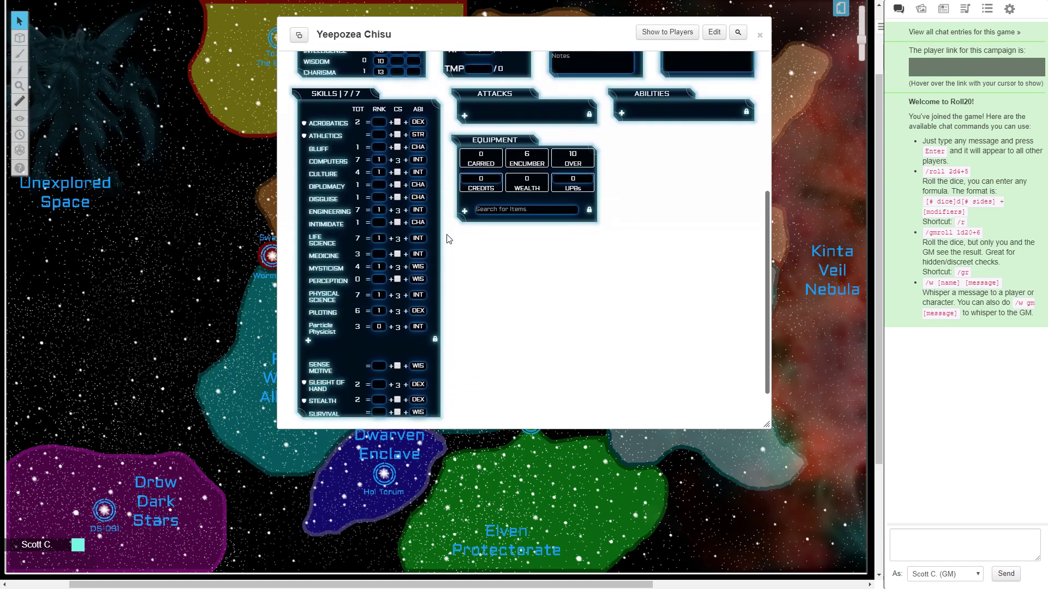
Step: Search the equipment items for "pistol" and "azimuth", and add the Azimuth Laser Pistol
scroll(447, 239, "down", 3)
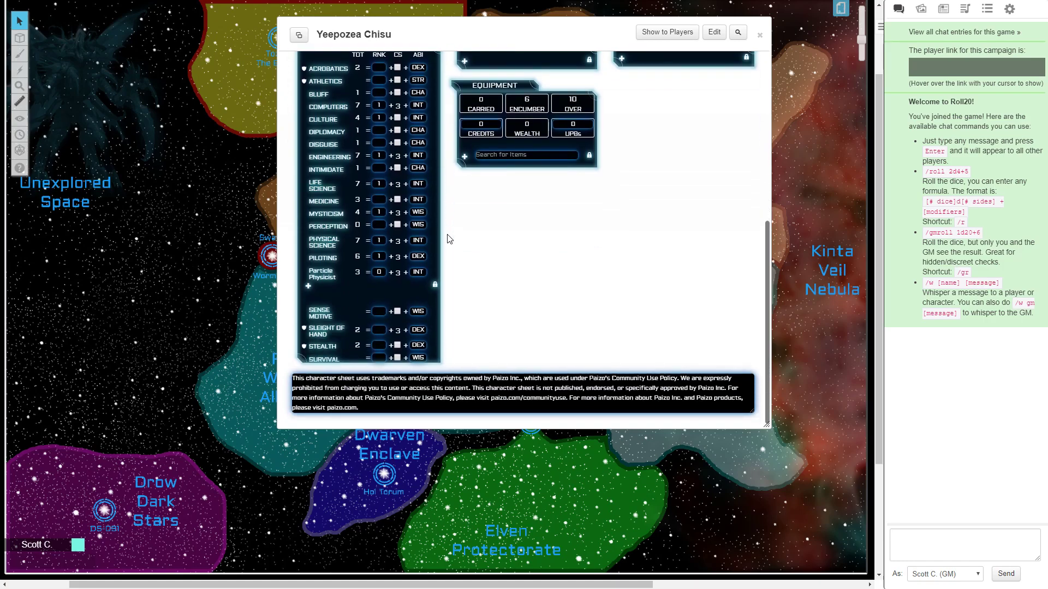
scroll(448, 239, "up", 4)
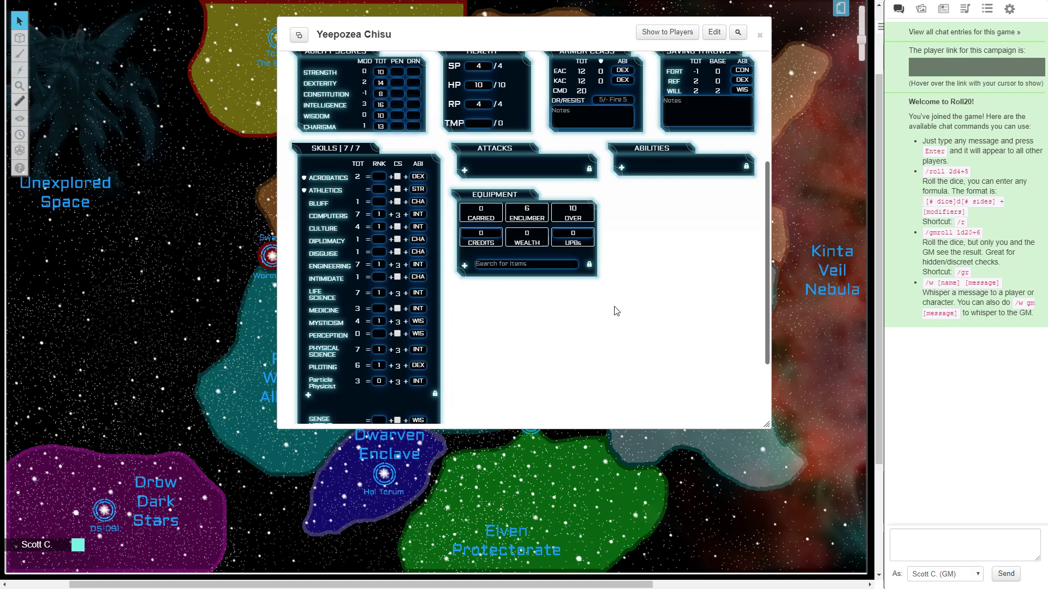
type("pistol")
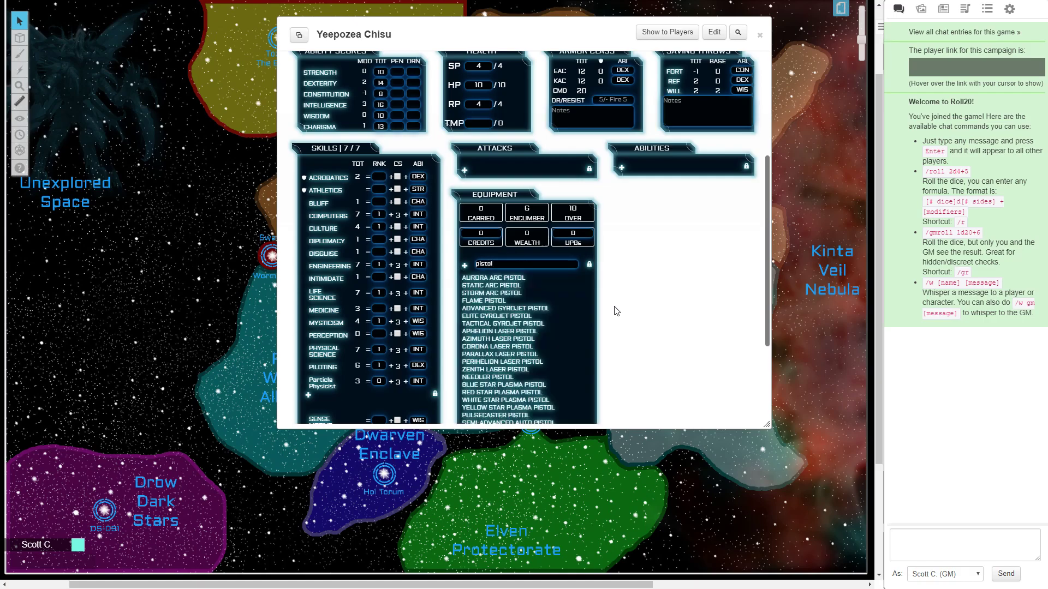
scroll(616, 311, "down", 2)
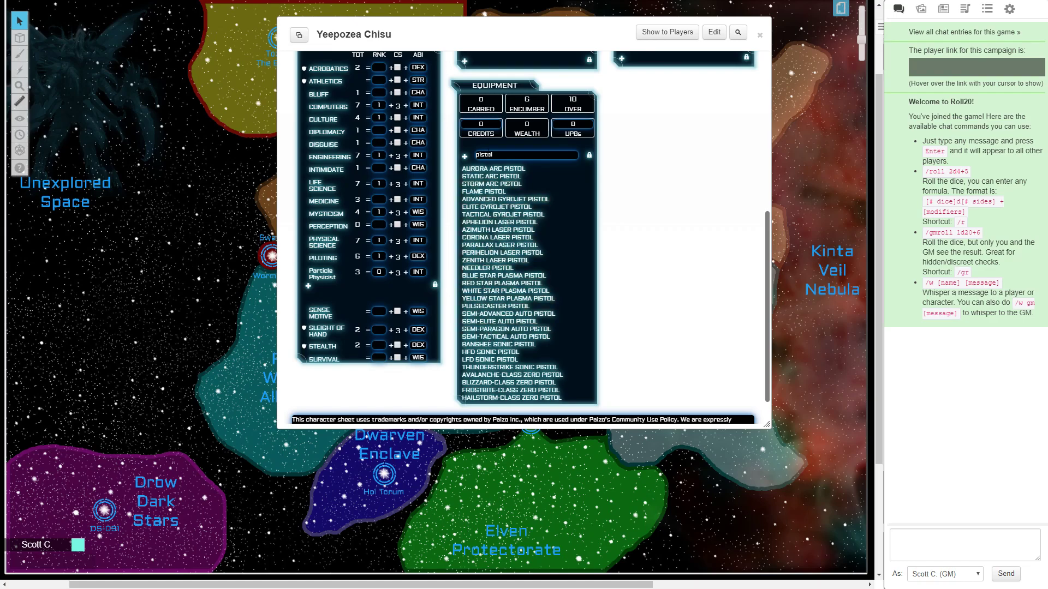
double_click(484, 155)
type("azimuth")
key("Return")
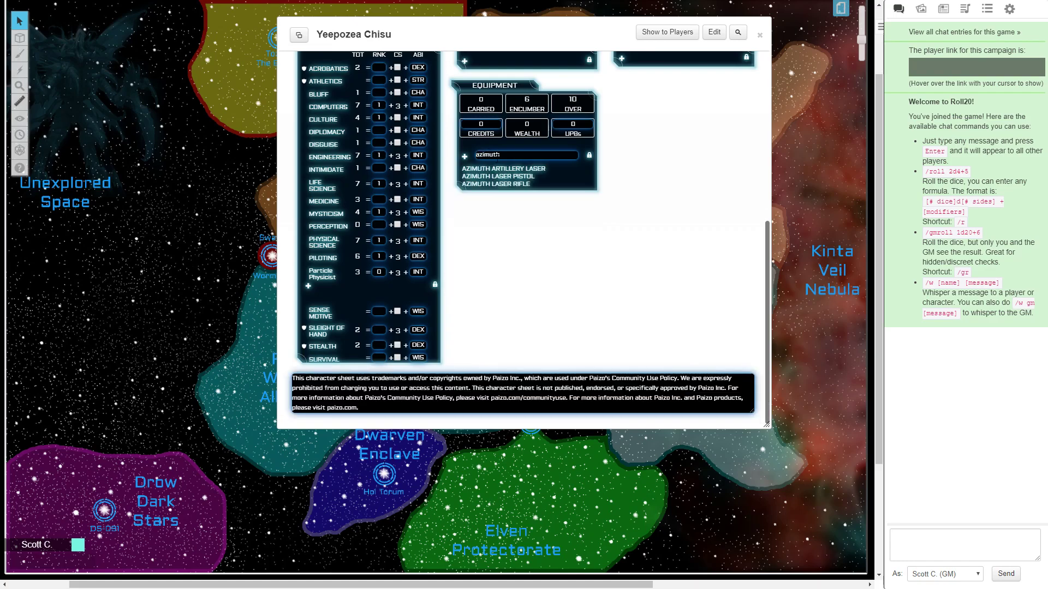
left_click(491, 176)
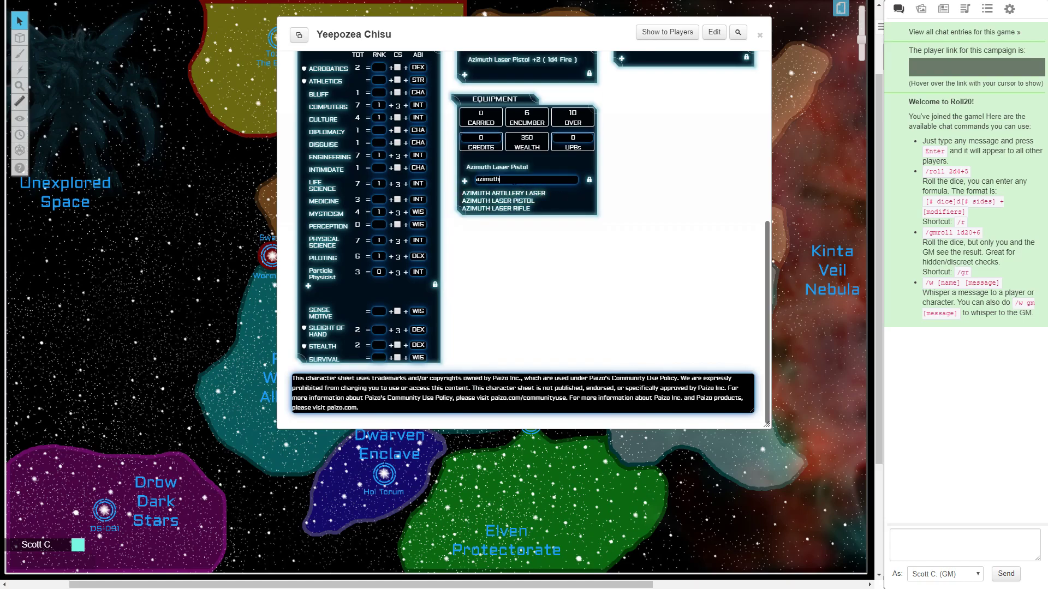
Step: Search the equipment items for "second" and add the Second Skin armor
double_click(514, 180)
type("second")
left_click(513, 196)
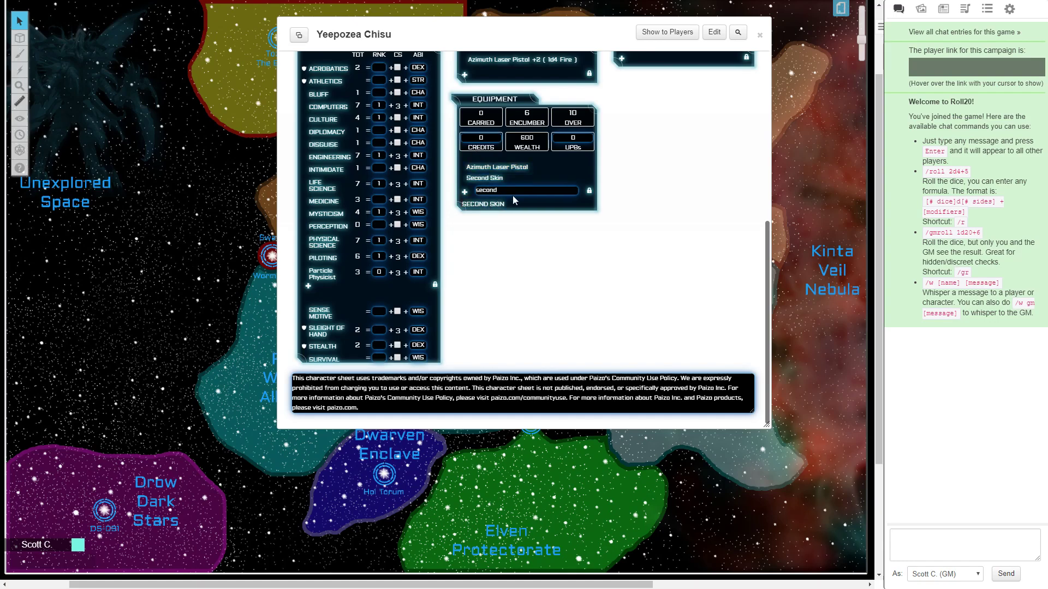
Step: Find "battery" among the equipment items, add the standard Battery and set its quantity to 3
double_click(508, 191)
type("battery")
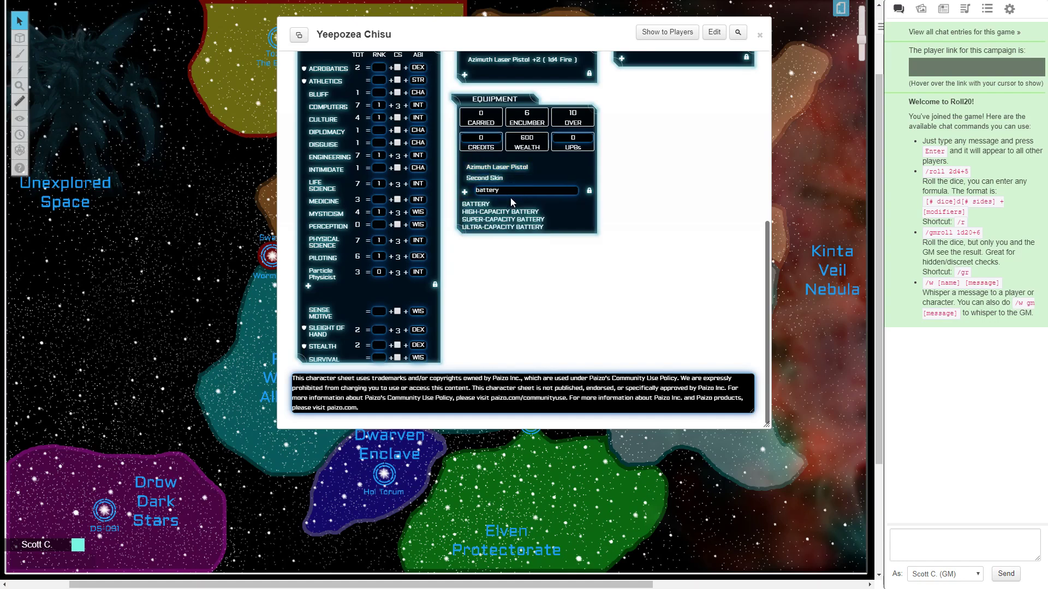
left_click(472, 205)
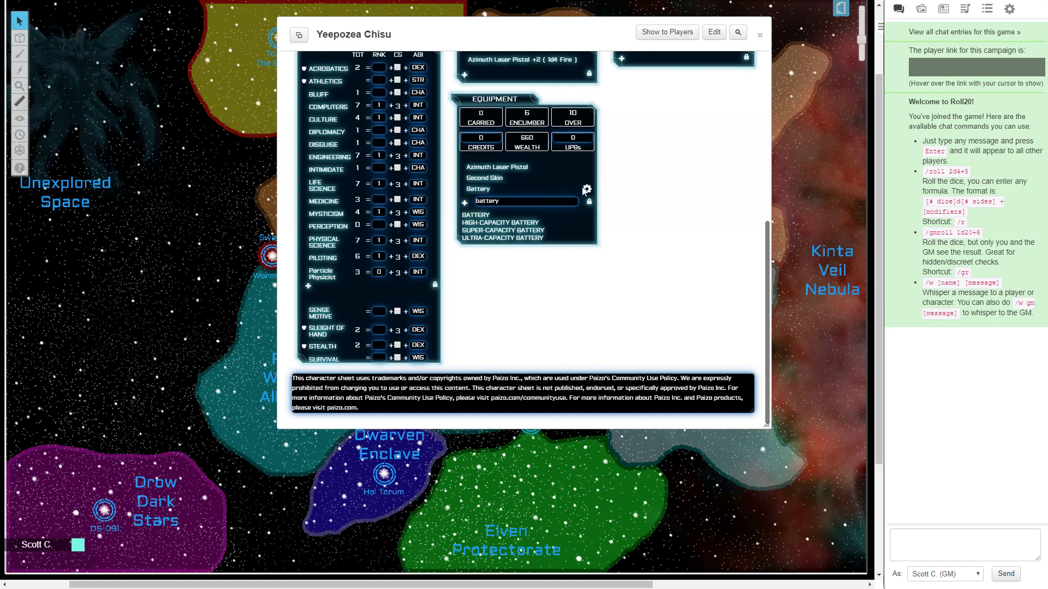
left_click(587, 189)
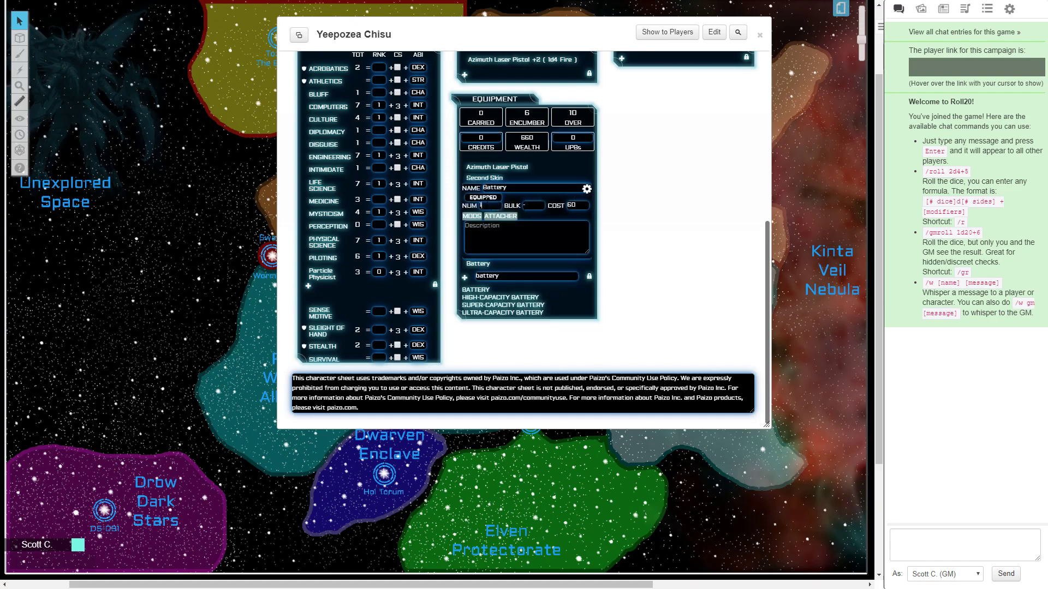
type("3")
left_click(587, 189)
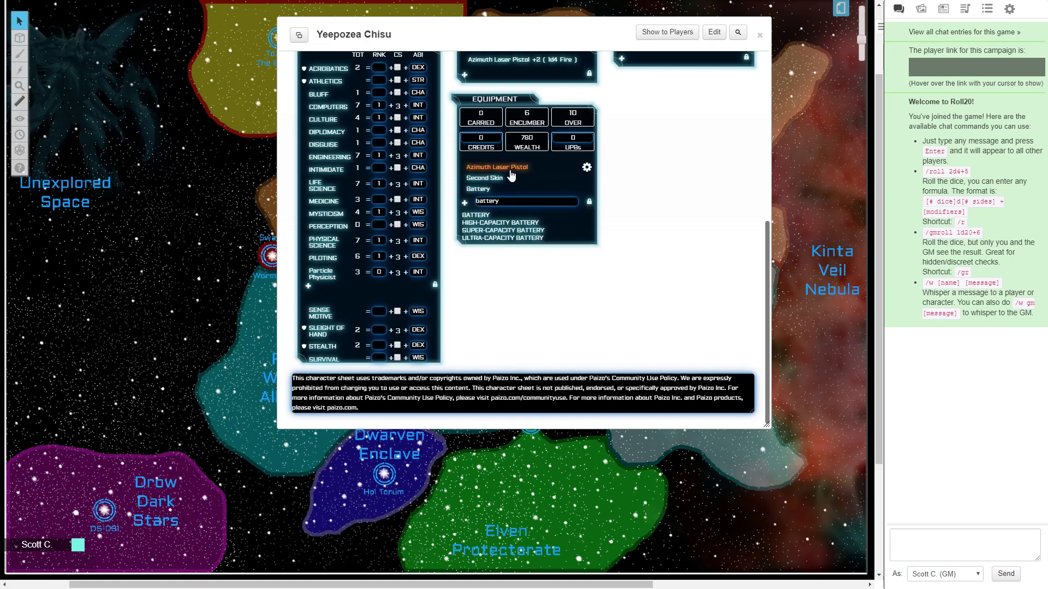
Step: Set the character's credits to 220 and clear the equipment item search
double_click(481, 138)
type("1000")
key("Tab")
key("shift+Tab")
type("220")
key("Tab")
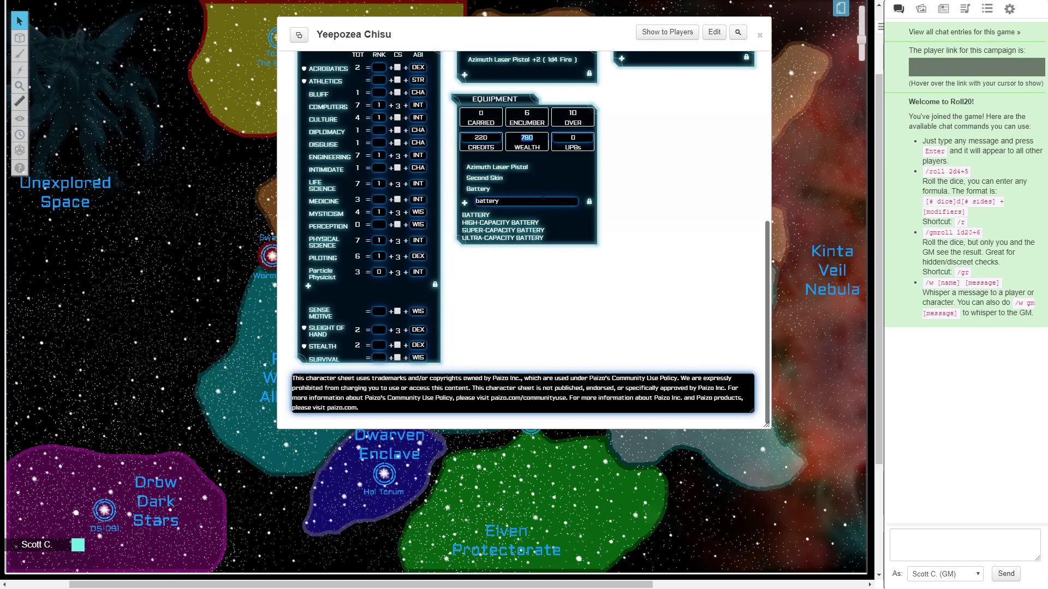
double_click(543, 201)
key("BackSpace")
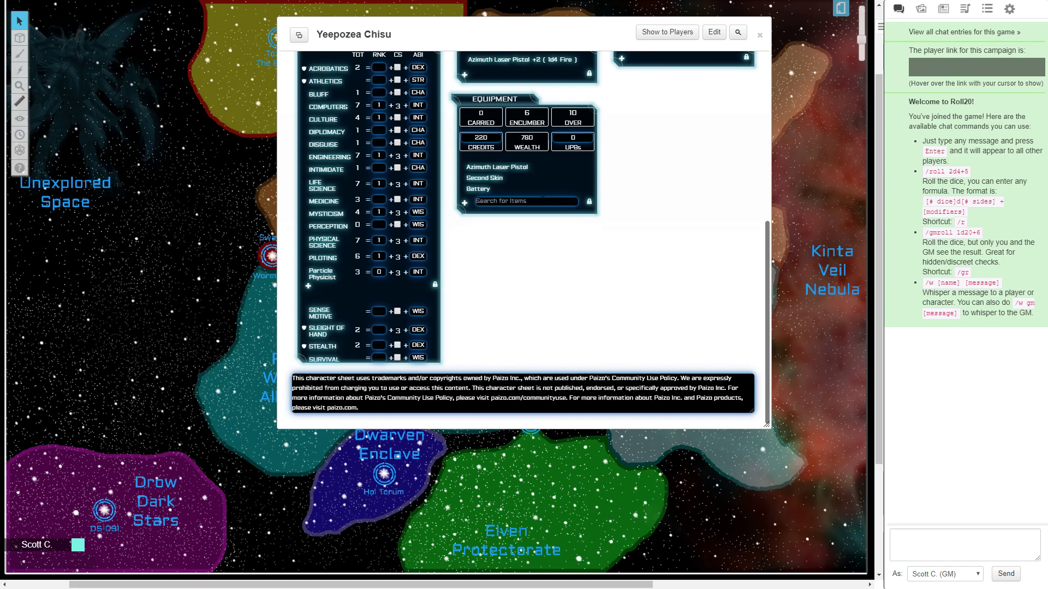
Step: Add a new ability named Spell Cache and set its usage type to X/Day
scroll(612, 220, "up", 1)
scroll(612, 220, "up", 2)
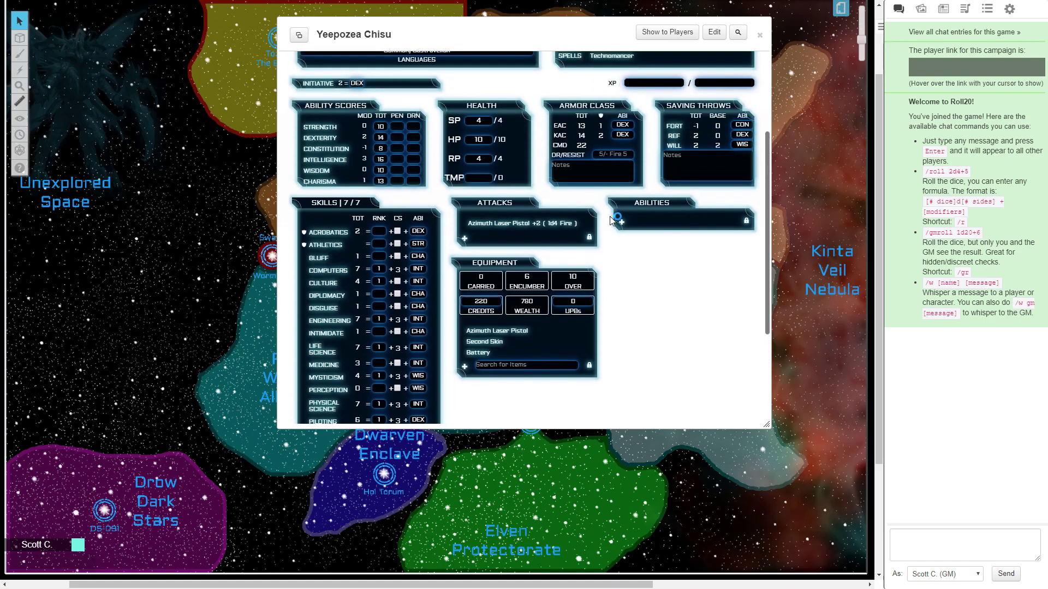
scroll(613, 220, "down", 1)
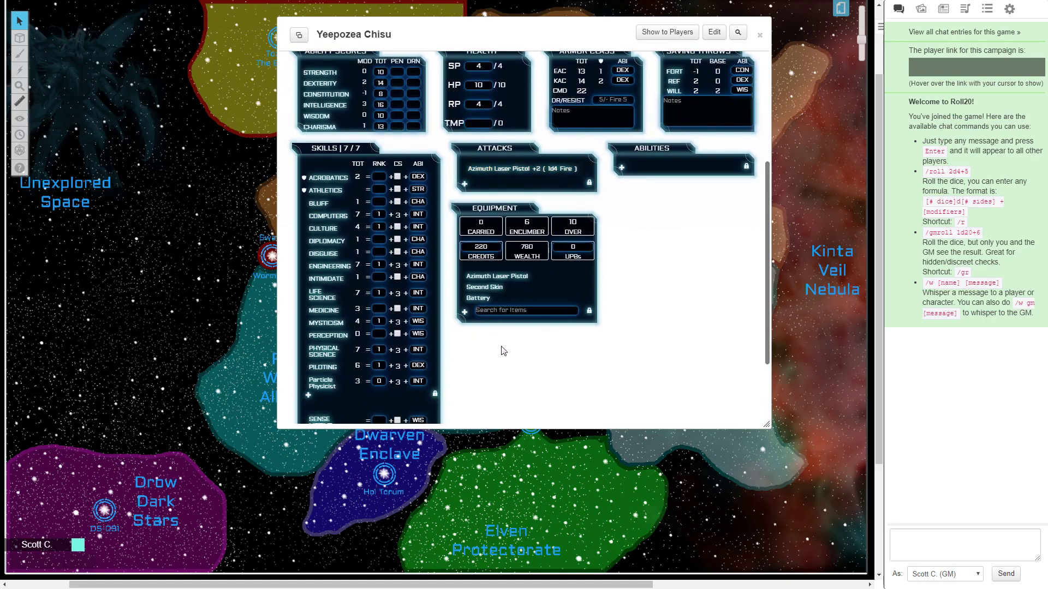
mouse_move(581, 174)
left_click(621, 168)
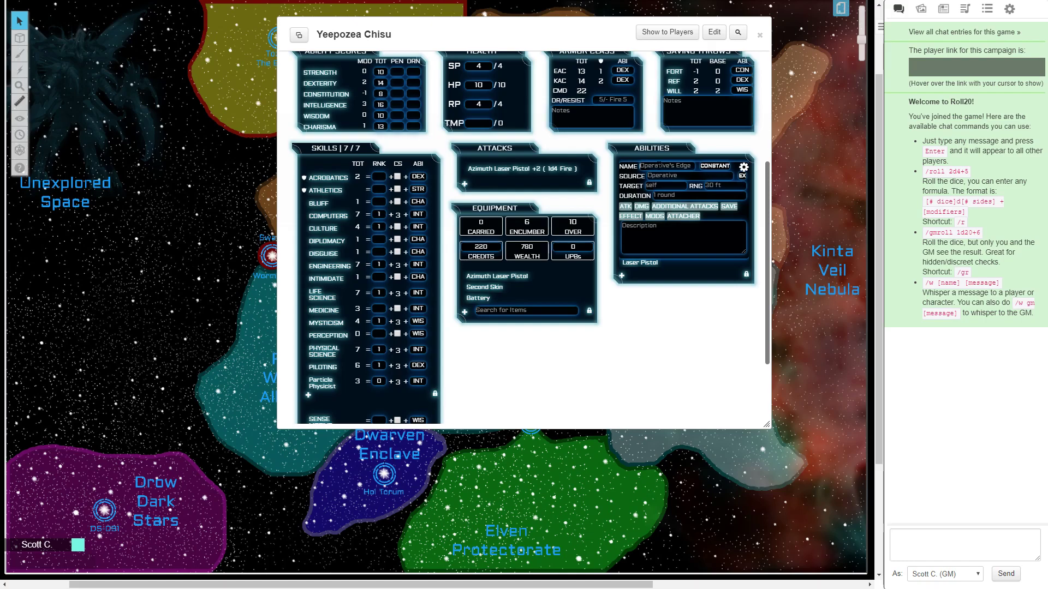
type("Spell Cache")
key("Tab")
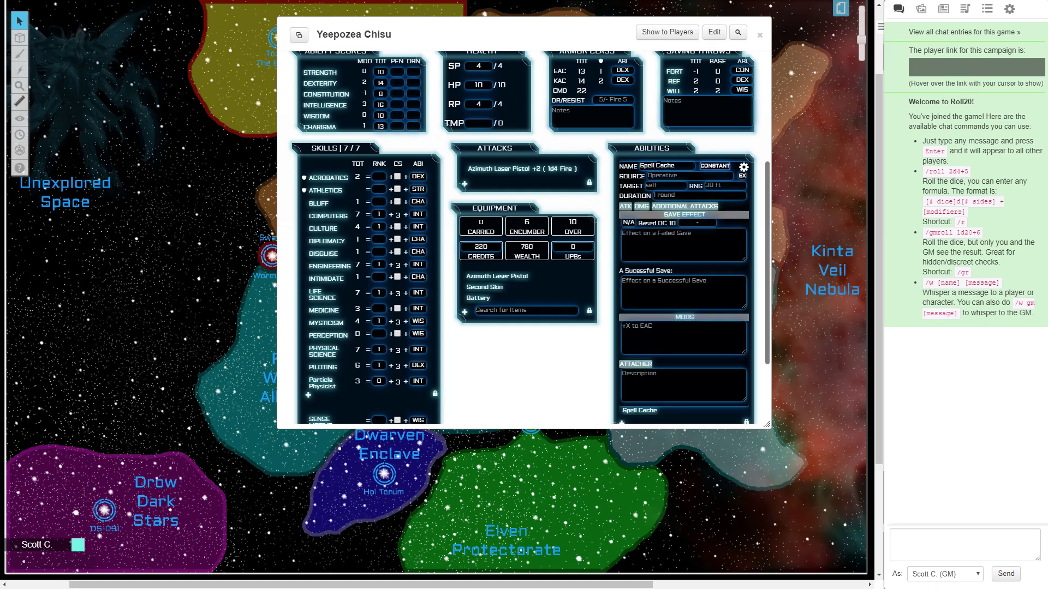
key("Down")
key("Down")
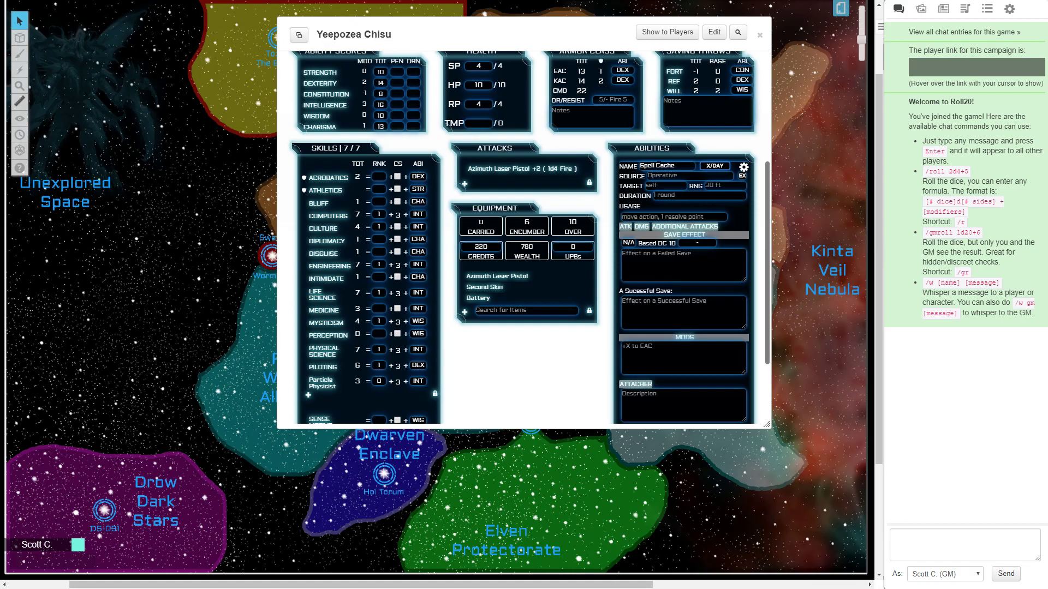
key("Tab")
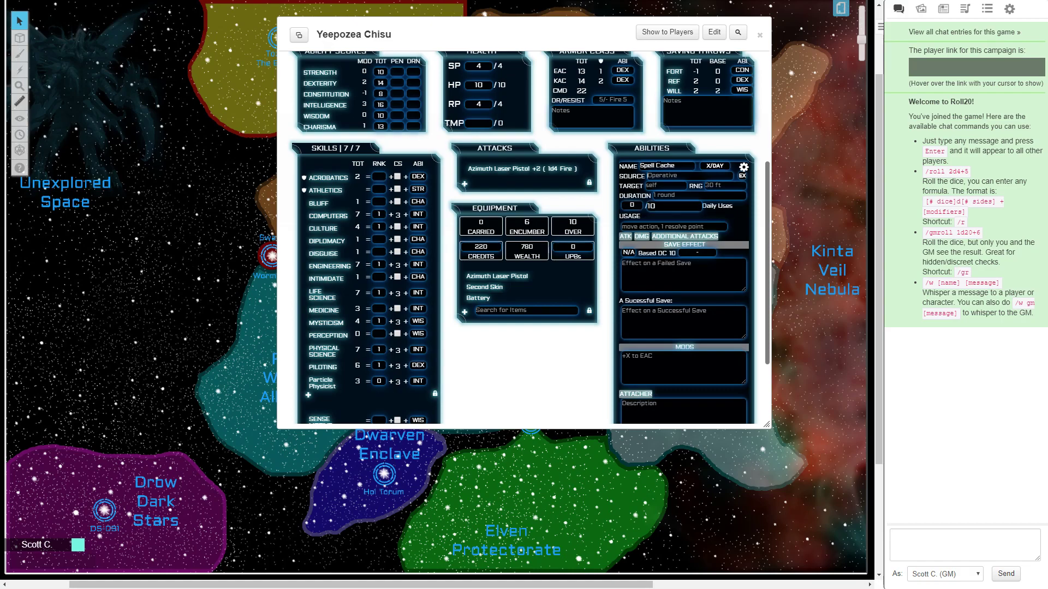
Step: Set Spell Cache's source to Technomancer, its type to SU and its daily uses to 1 of 1
type("Technomancer")
key("Tab")
key("Tab")
type("1")
key("Tab")
type("1")
key("Tab")
Step: Collapse Spell Cache's save effect and mods sections, paste in its description and finish editing the ability
left_click(667, 244)
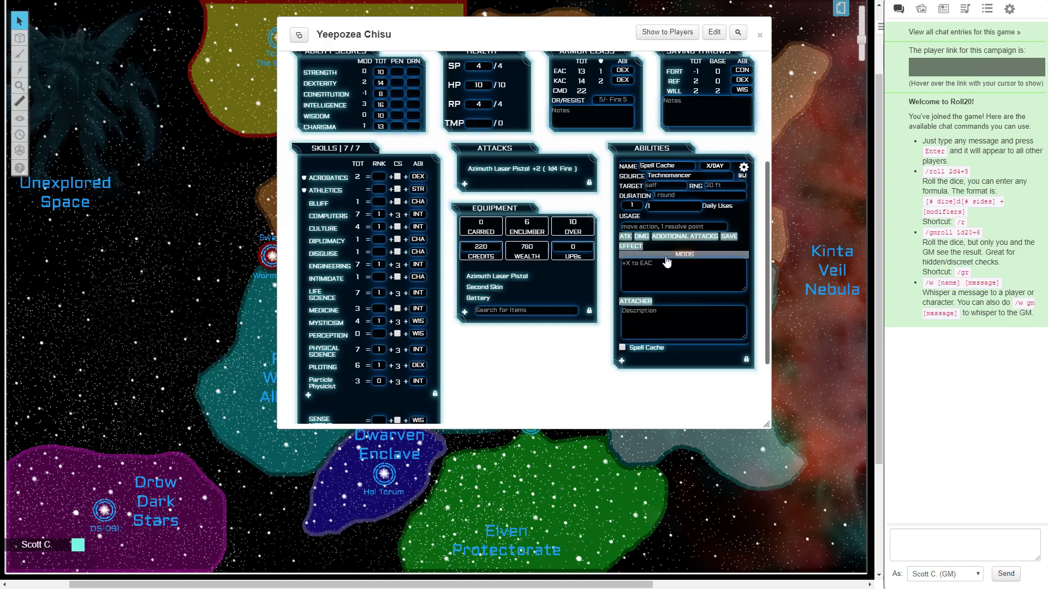
left_click(667, 256)
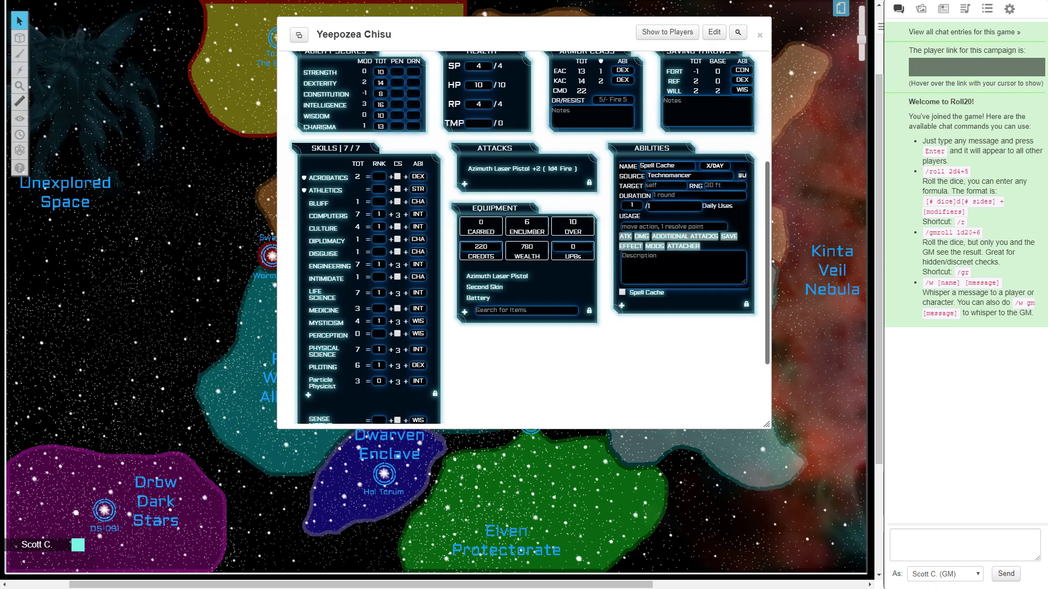
left_click(664, 264)
key("ctrl+v")
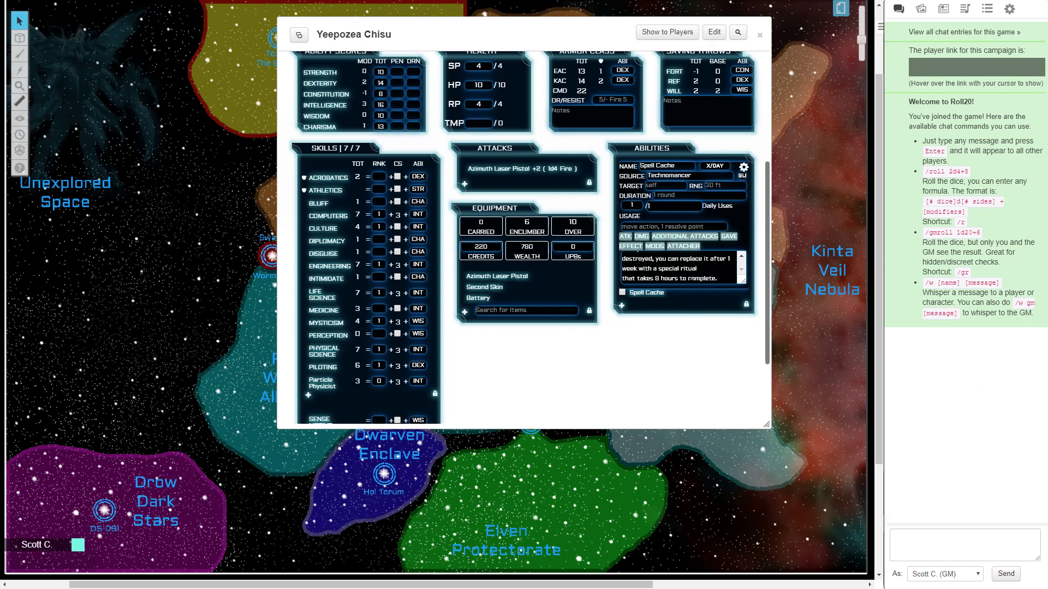
scroll(757, 232, "up", 1)
left_click(743, 226)
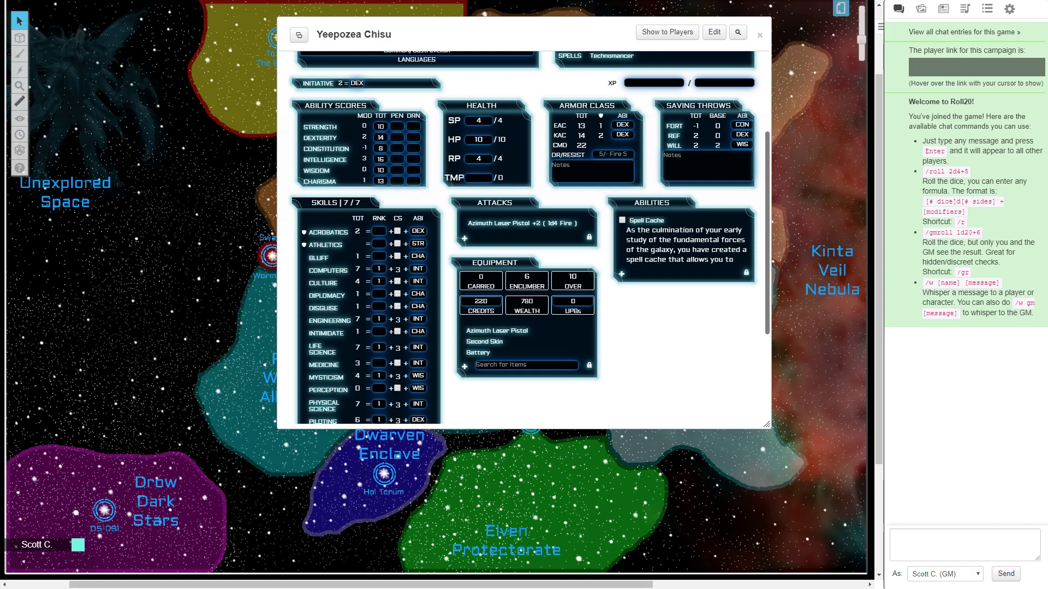
Step: Add a second ability named Daze with Lashunta as its source and SP as its type
left_click(621, 274)
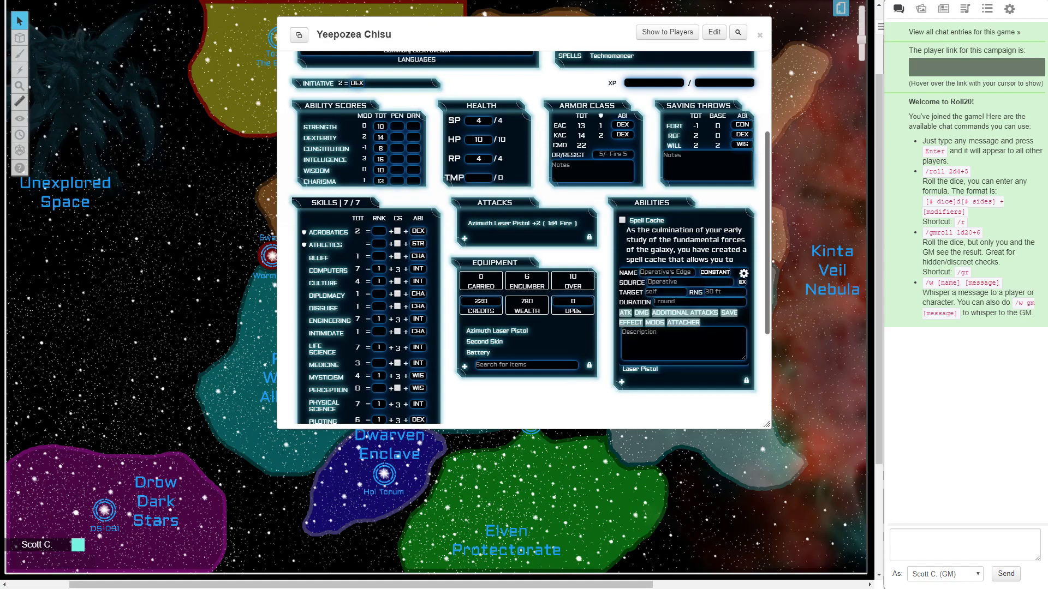
type("Daze")
key("Tab")
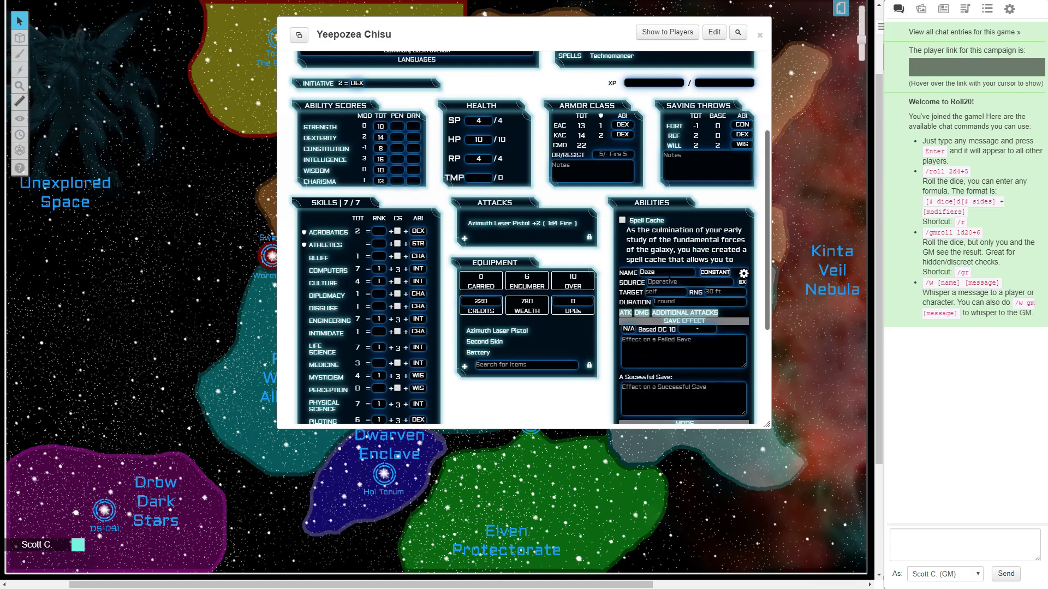
key("Tab")
type("Lashunta")
key("Tab")
key("s")
key("Tab")
Step: Set Daze's target to CR3 or lower, its range to [[25+5*floor(@{character_level}/2)]] ft and its duration to 1 round
type("CR3")
type(" or lower")
type("[[25")
type("+")
type("5")
type("*floor(")
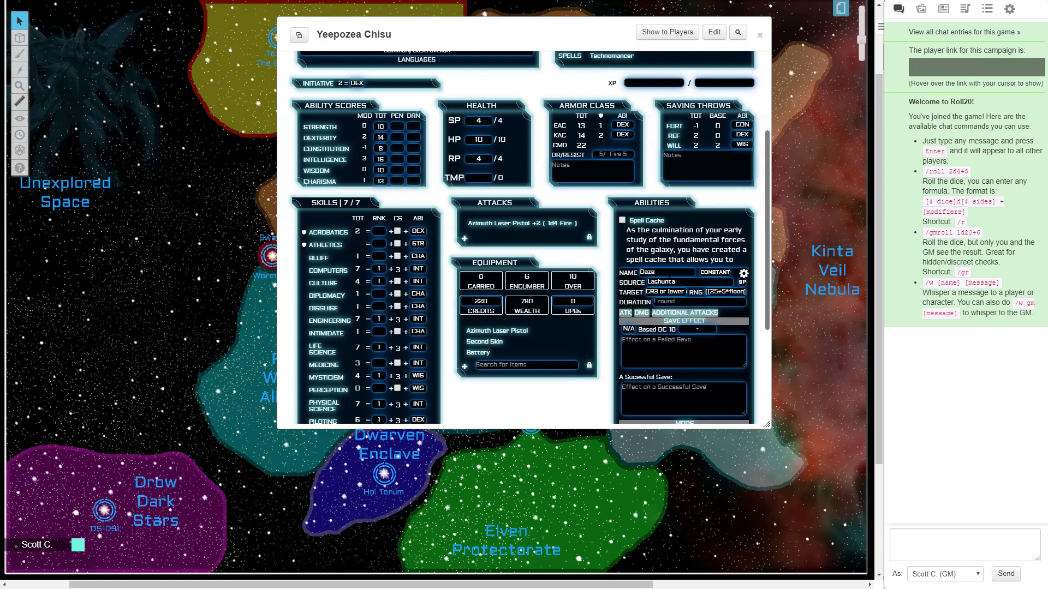
type("@{character_l")
type("evel}")
type("/2")
type(")]] ft")
key("Tab")
type("1 round")
key("Tab")
Step: Base Daze's save DC on INT and set its save type to Will Save
left_click(629, 329)
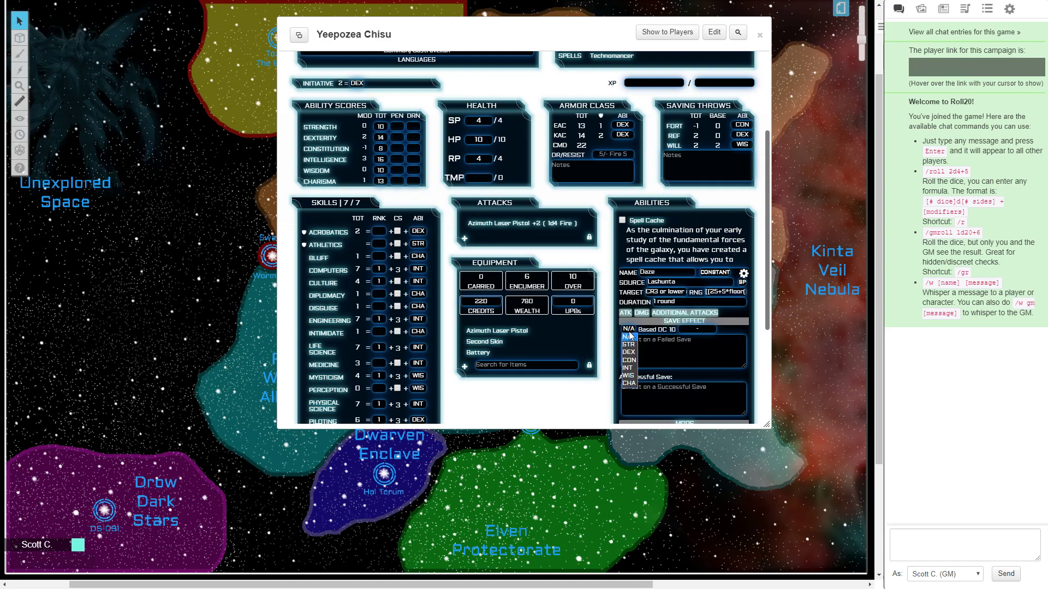
left_click(629, 368)
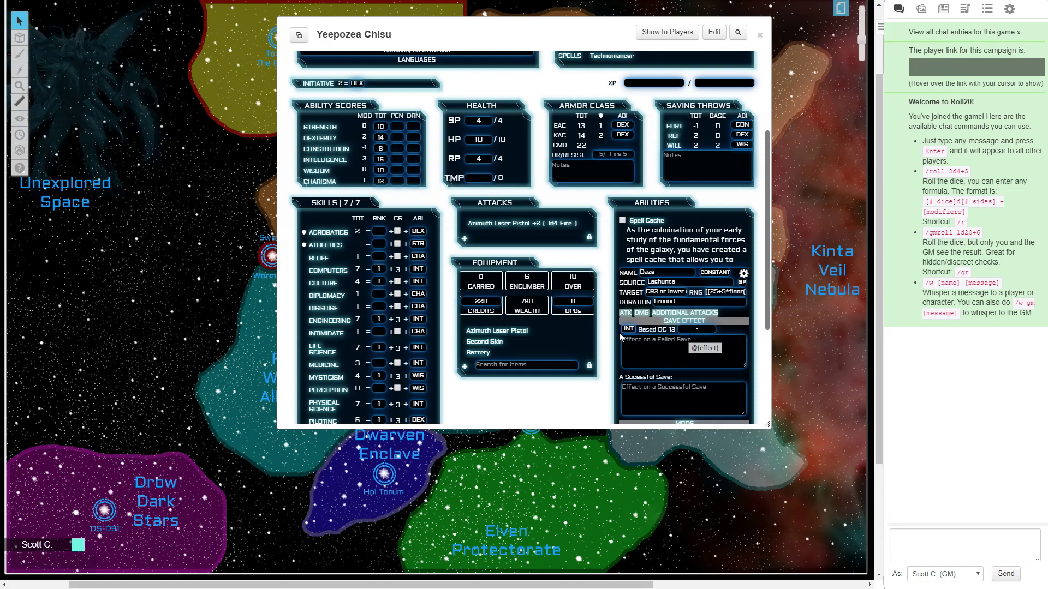
left_click(695, 332)
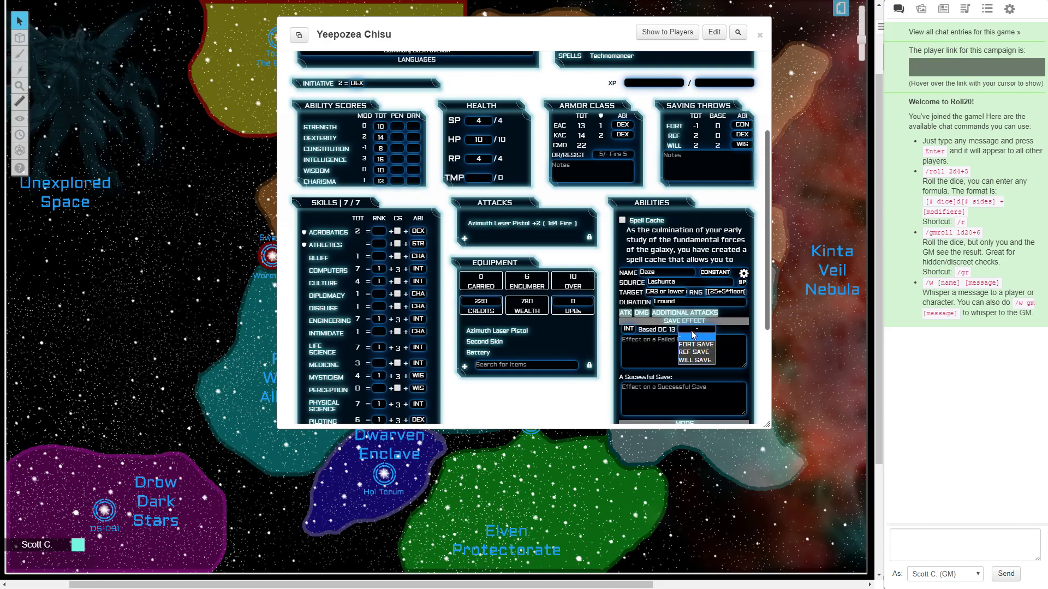
left_click(695, 360)
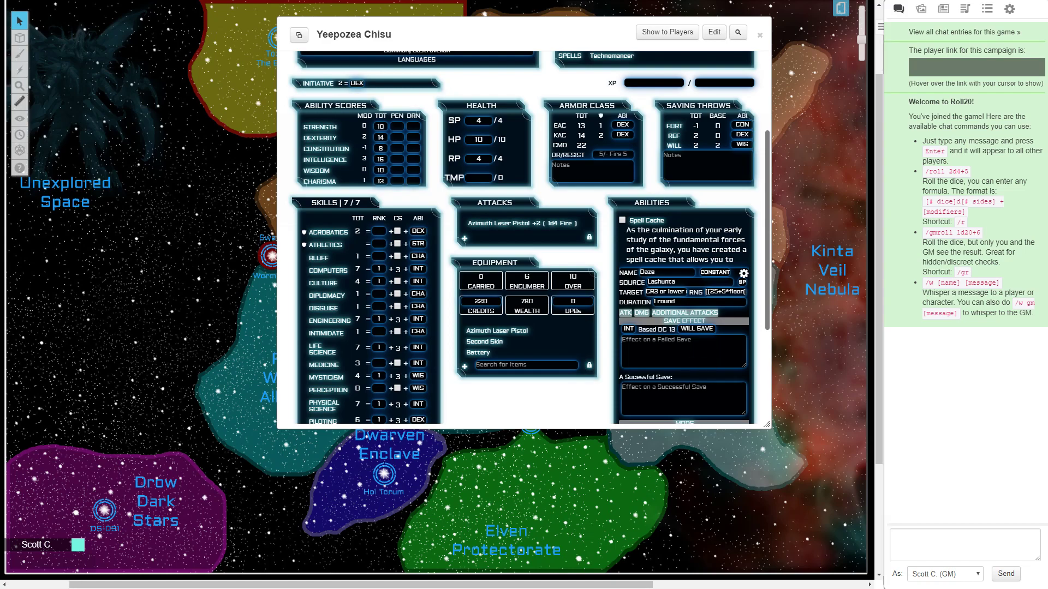
Step: Enter Daze's failed-save effect "Dazed (unable to take actions)" and successful-save effect "Negates", collapse its mods section and finish editing
type("Dazed (unable to take actions)")
key("Tab")
type("Negates")
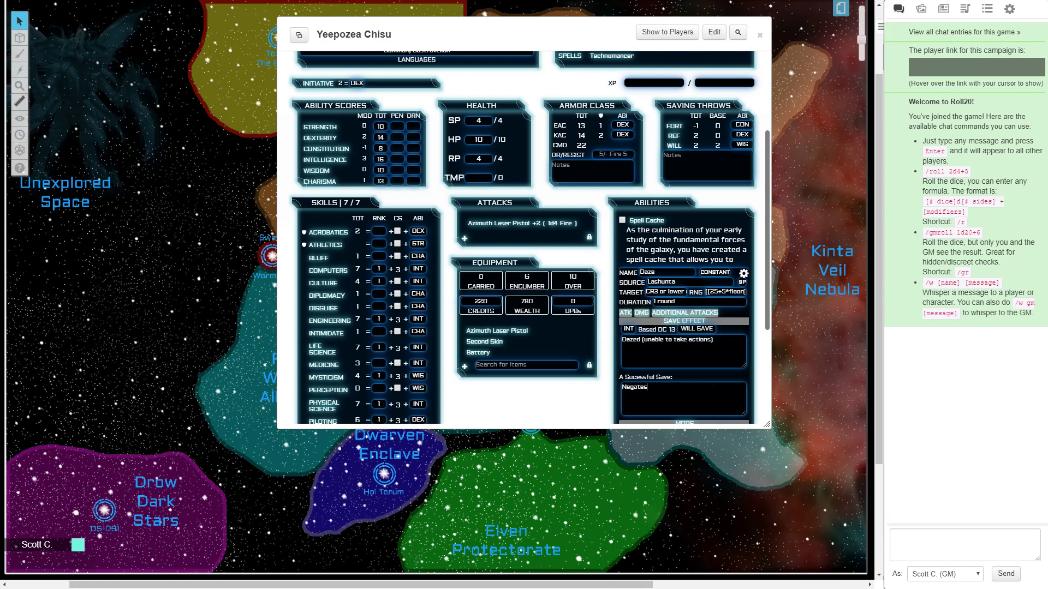
key("Tab")
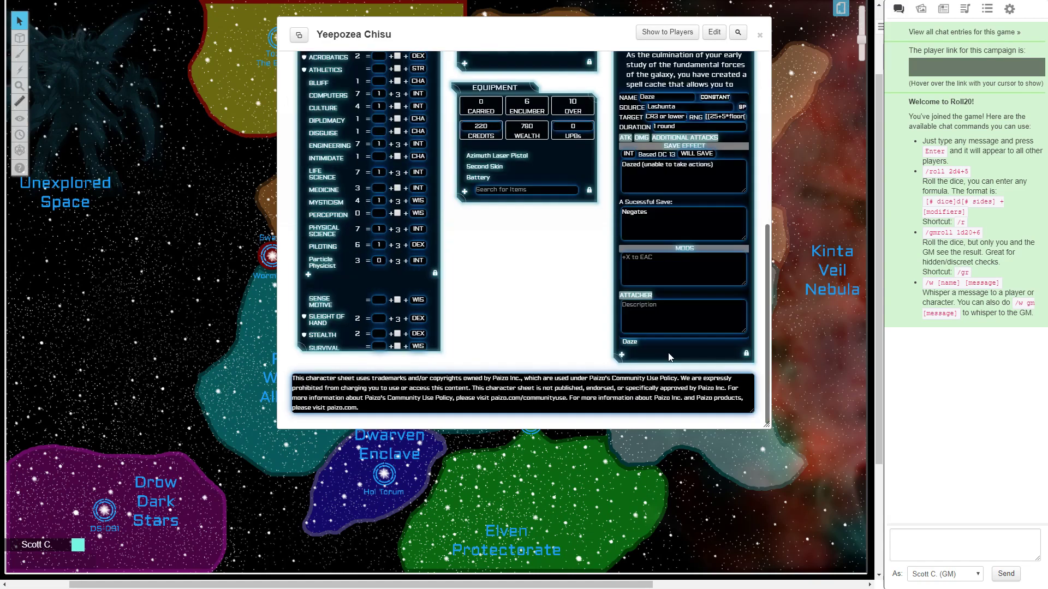
left_click(667, 249)
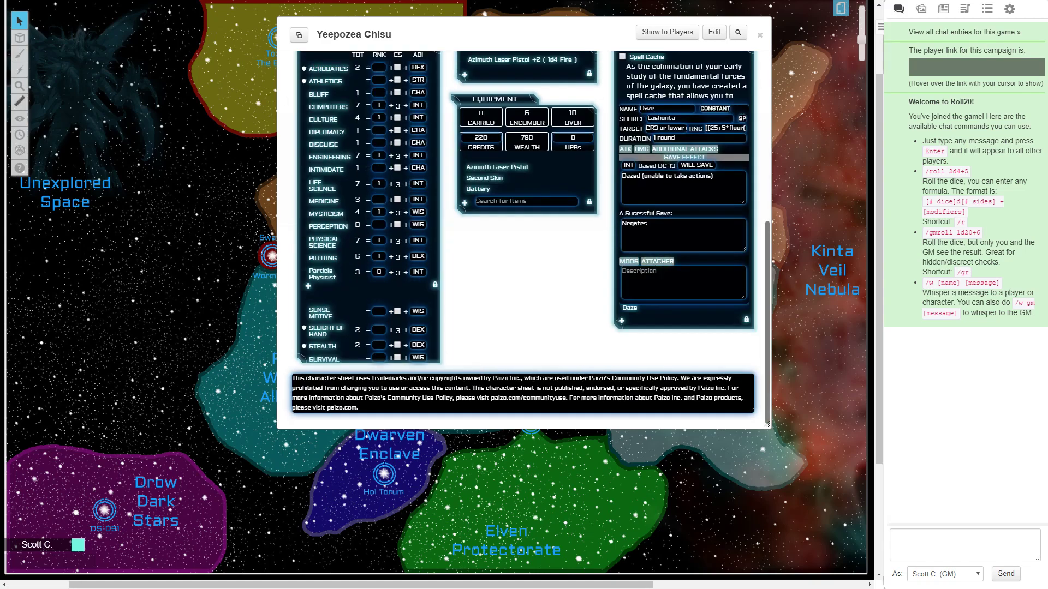
left_click(744, 112)
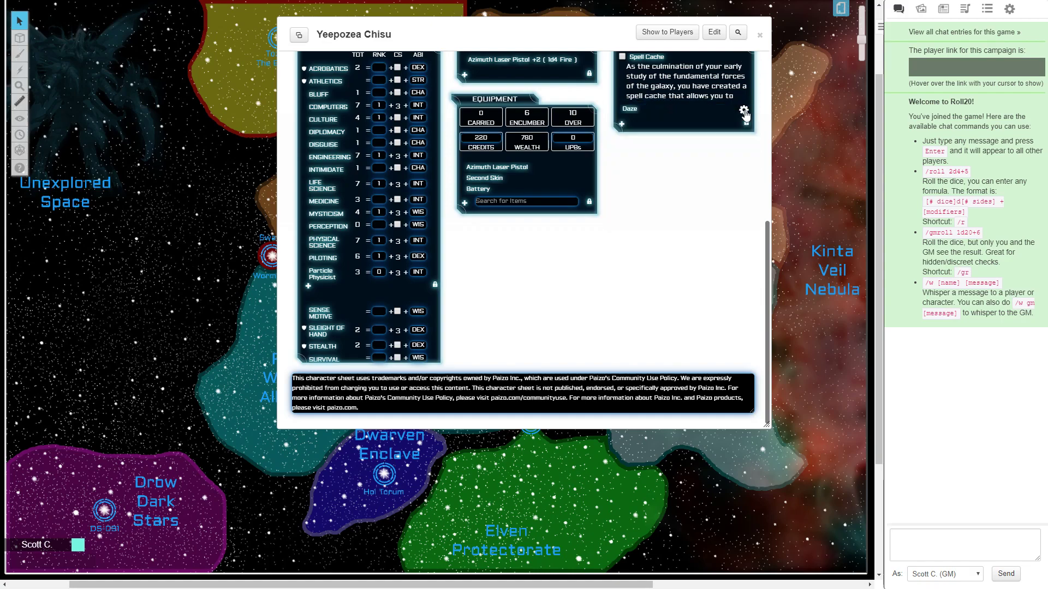
Step: Add a third ability named Psychokinetic Hand with At Will usage
left_click(621, 124)
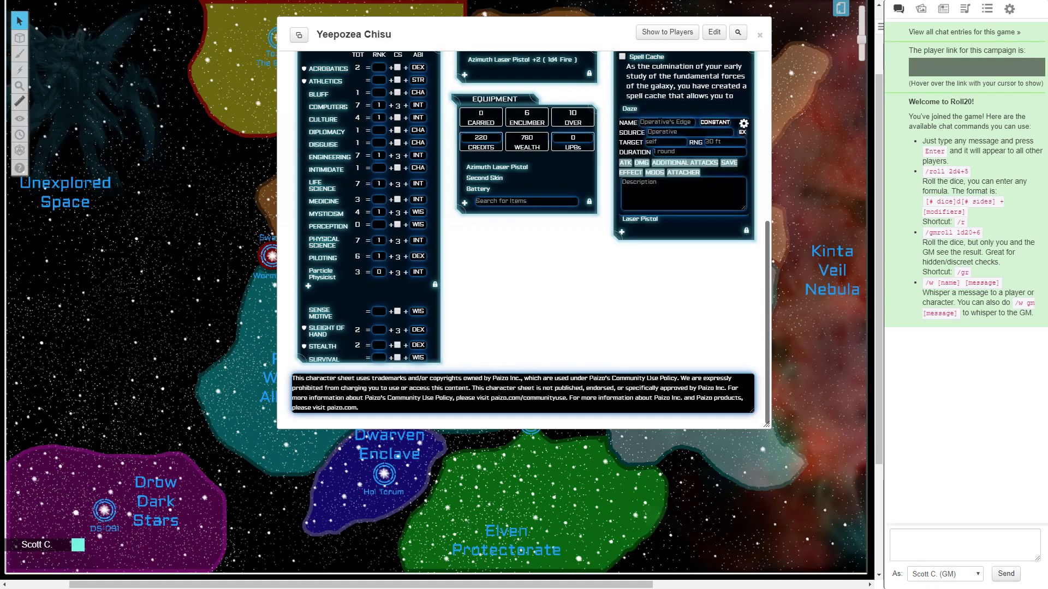
type("Fsychokinetic")
type(" Hand")
key("Tab")
key("Down")
key("Tab")
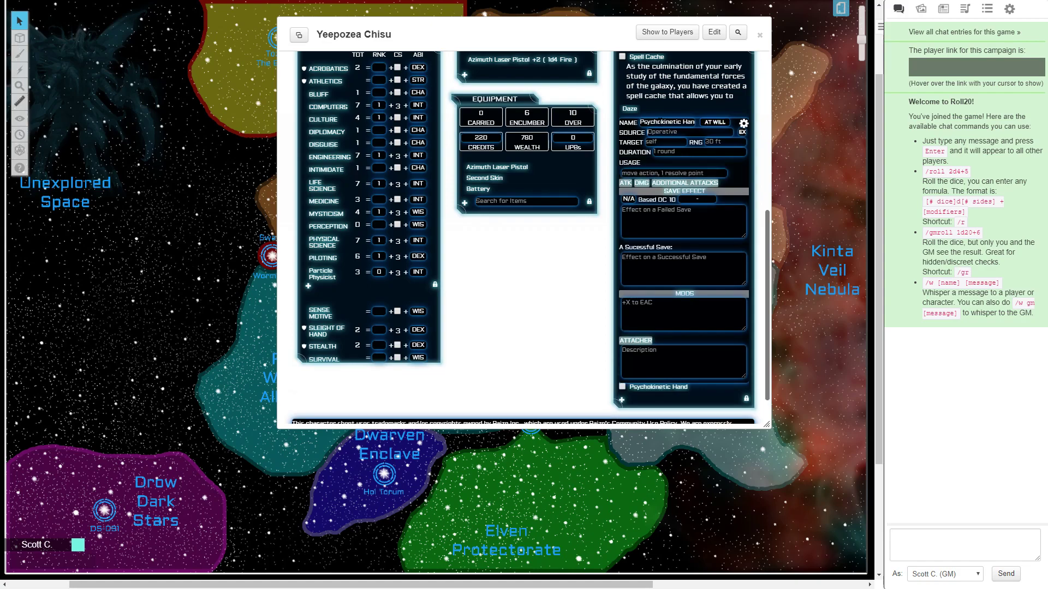
Step: Set Psychokinetic Hand's source to Damaya Lashunta and its type to SP, and give Daze the same source
key("Tab")
type("Lashunta")
scroll(431, 180, "up", 6)
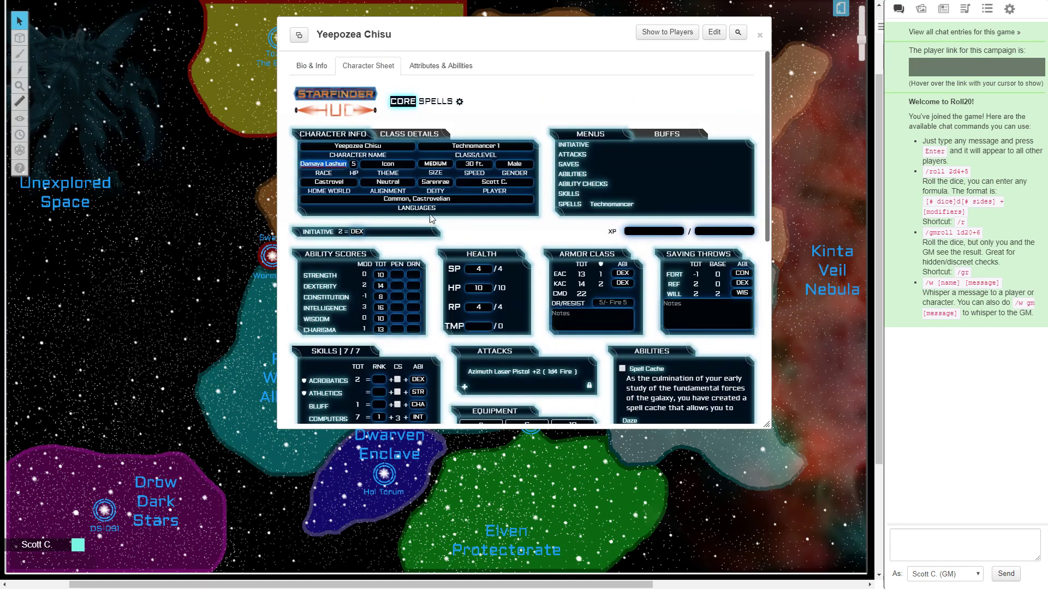
scroll(671, 256, "down", 4)
left_click(649, 225)
type("Damaya Lashunta")
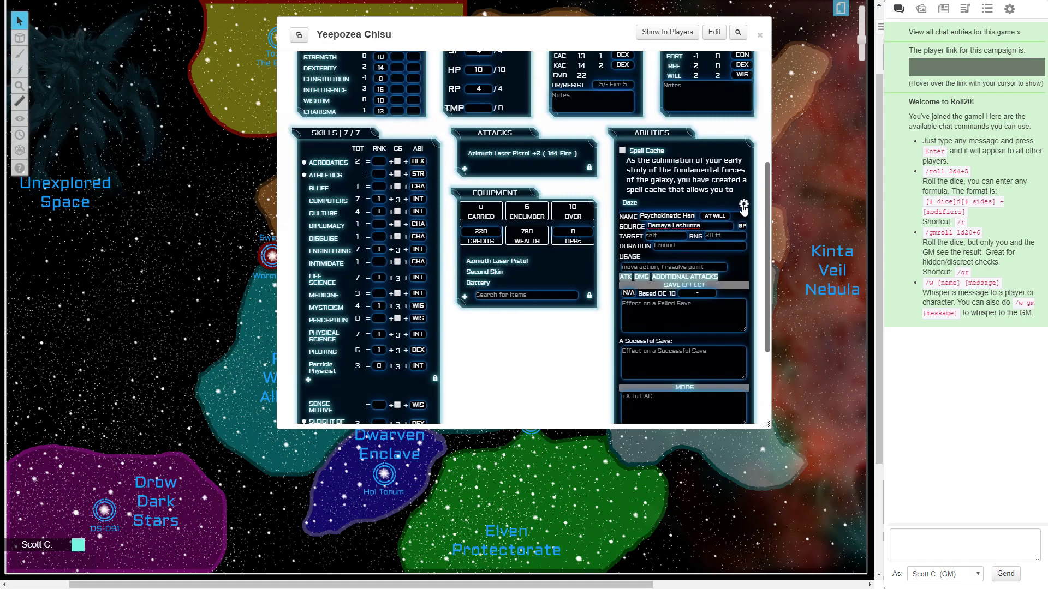
left_click(742, 204)
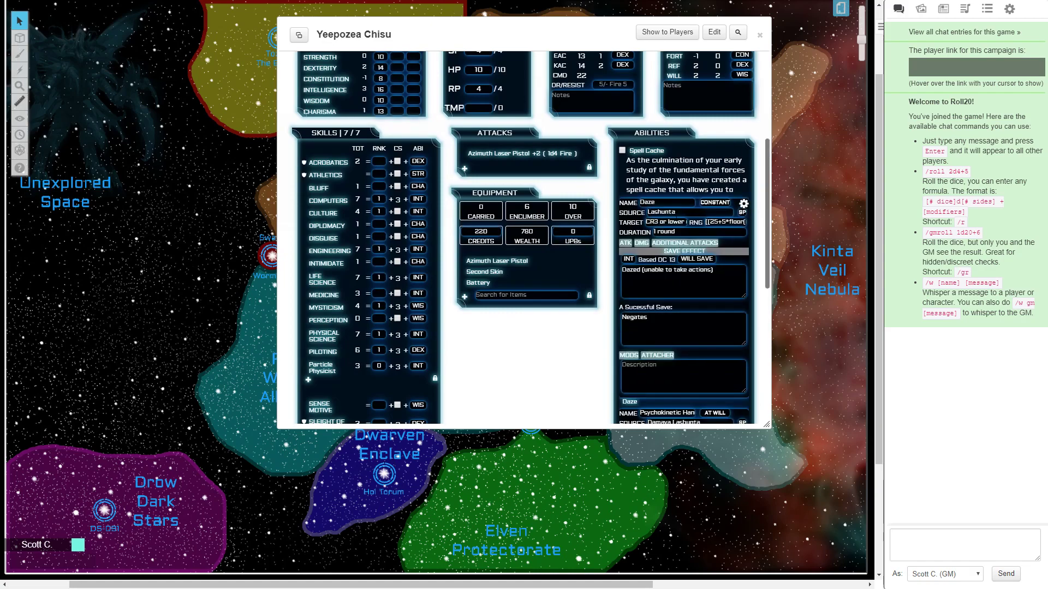
left_click(743, 205)
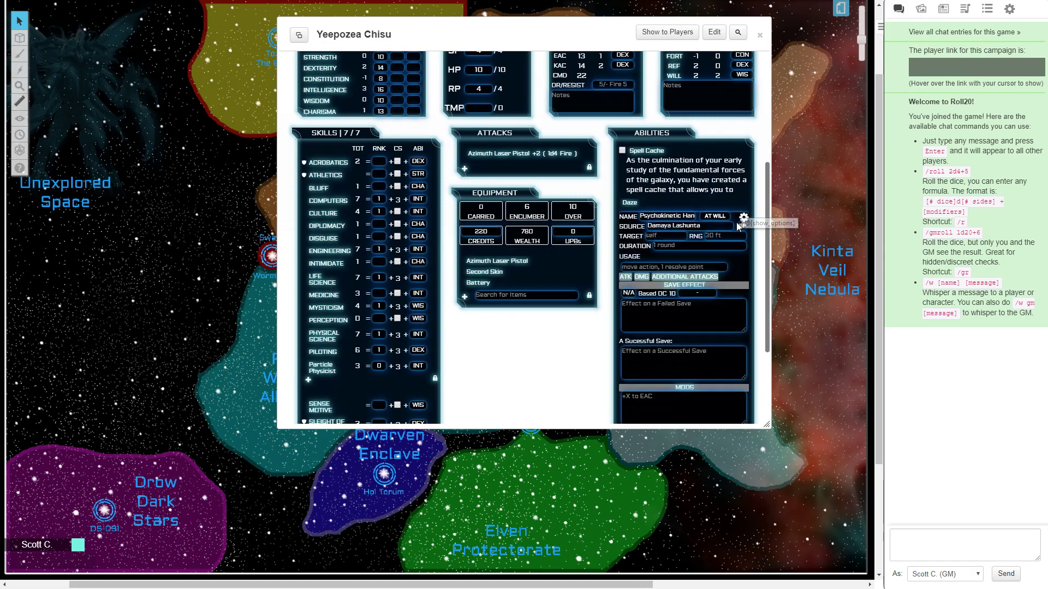
Step: Set Psychokinetic Hand's duration to Concentration and its usage to Standard/move
left_click(688, 250)
type("c")
key("BackSpace")
type("Concentration")
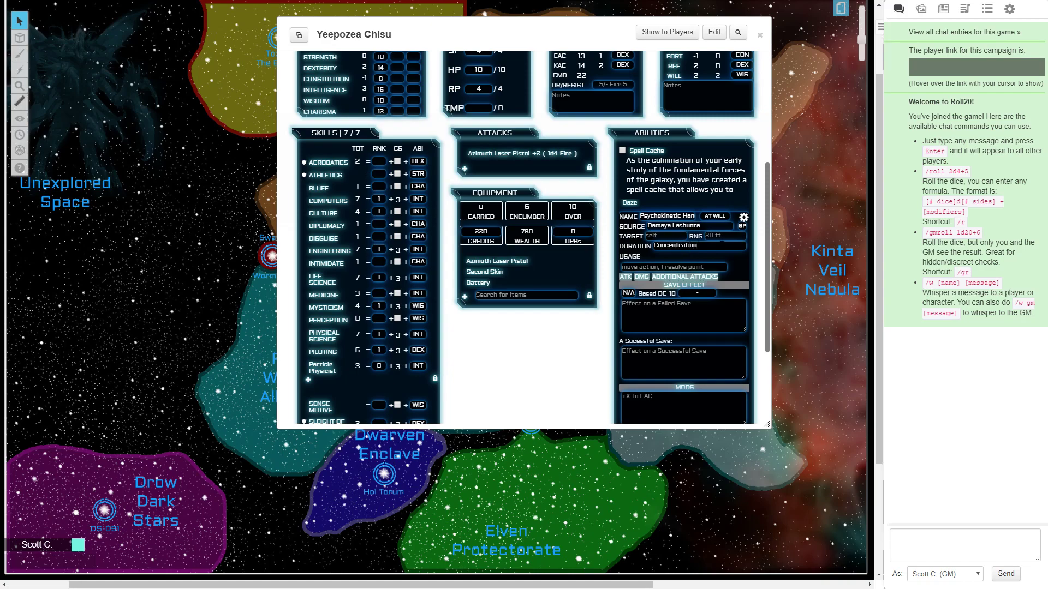
left_click(722, 239)
left_click(623, 267)
type("Star")
type("ndard/move")
Step: Collapse Psychokinetic Hand's save effect and mods sections and paste in its description
left_click(641, 286)
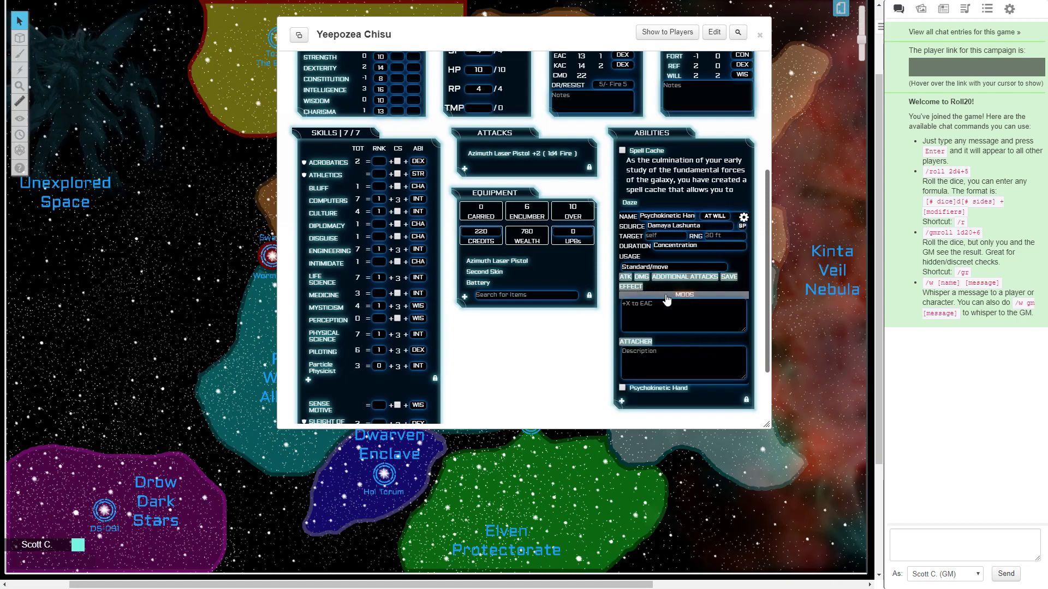
left_click(666, 295)
left_click(665, 295)
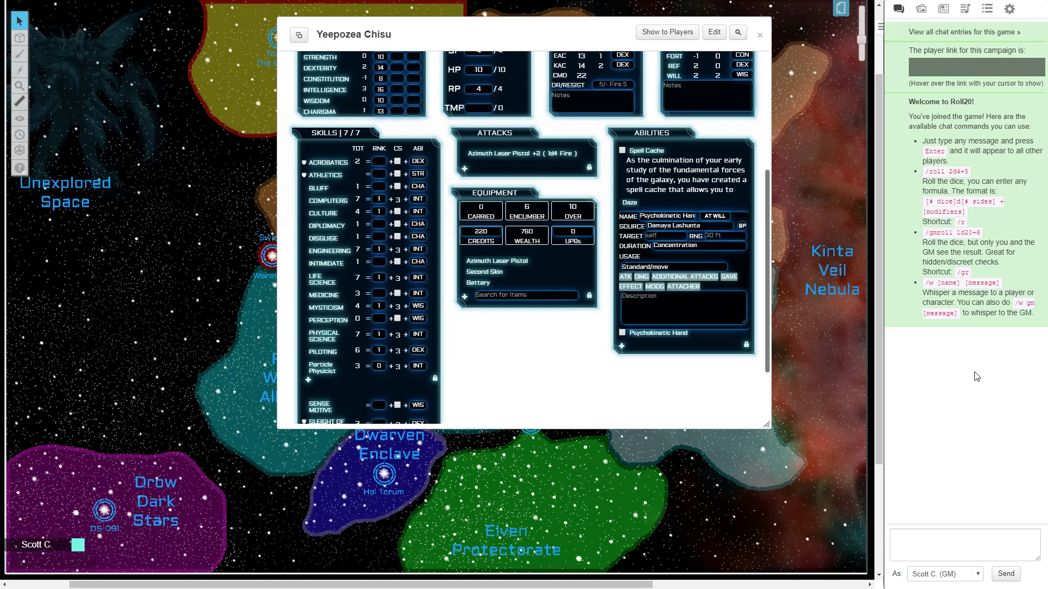
left_click(664, 310)
key("ctrl+v")
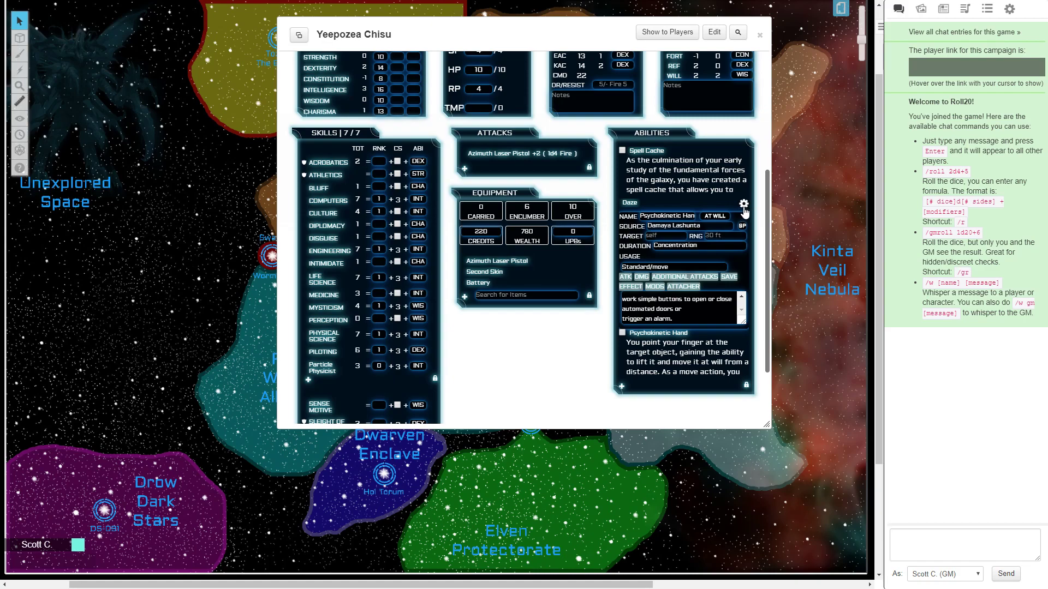
Step: Copy Daze's range formula into Psychokinetic Hand's range and finish editing the ability
left_click(744, 204)
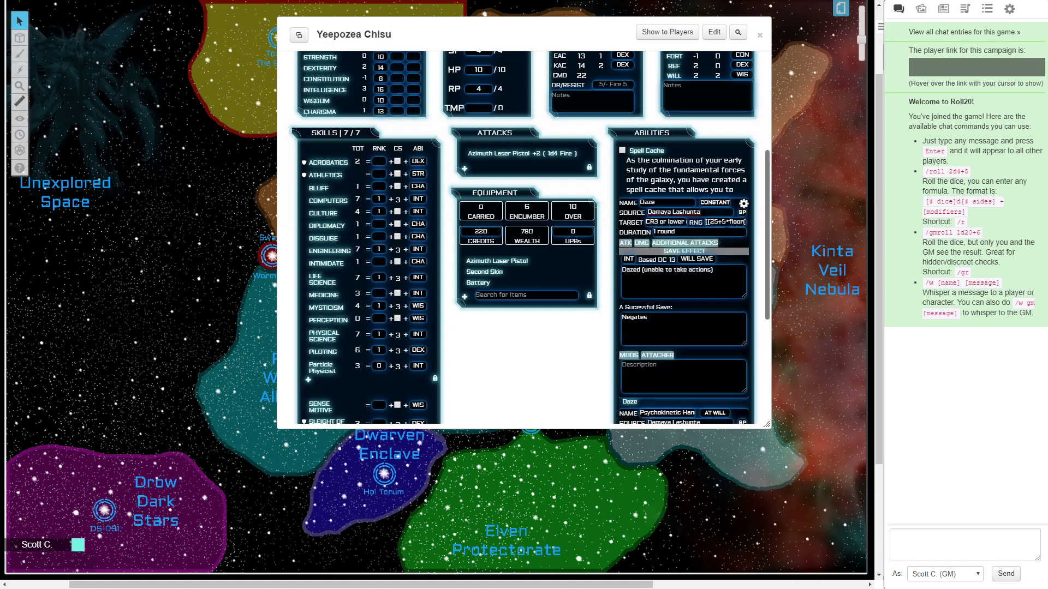
left_click(744, 204)
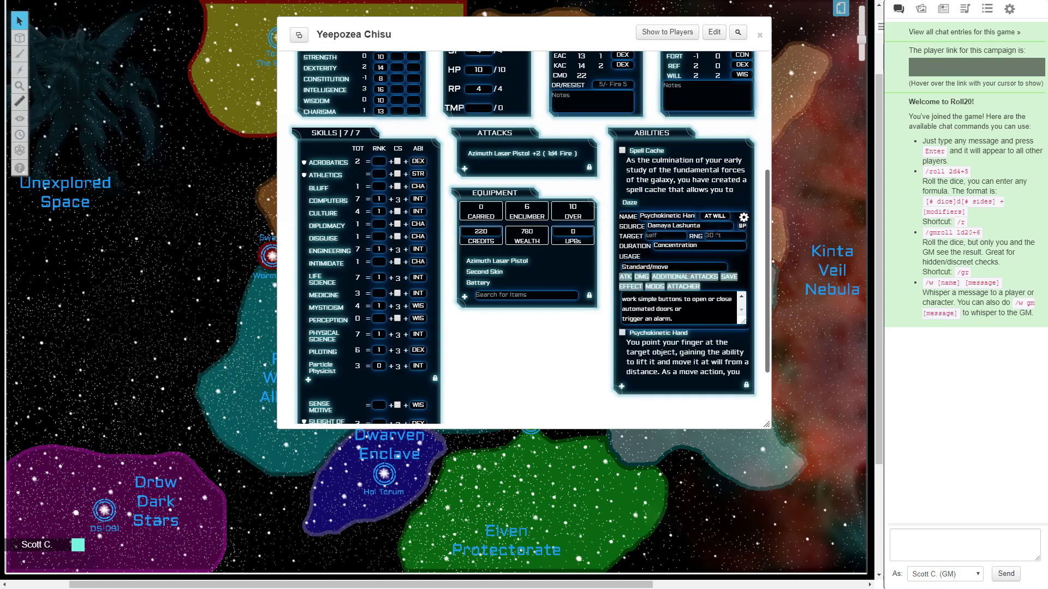
left_click(744, 235)
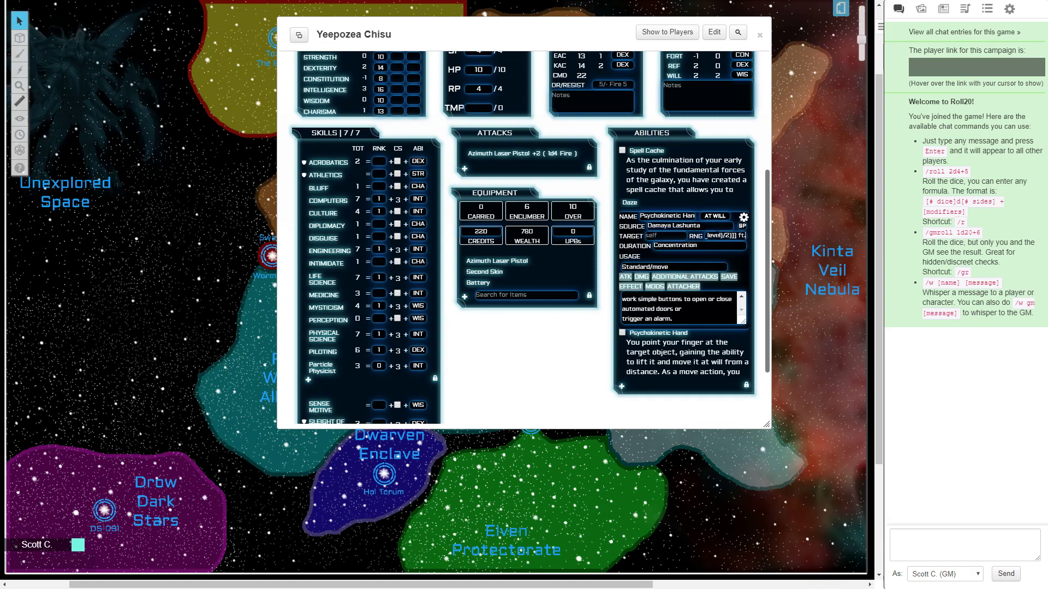
left_click(744, 218)
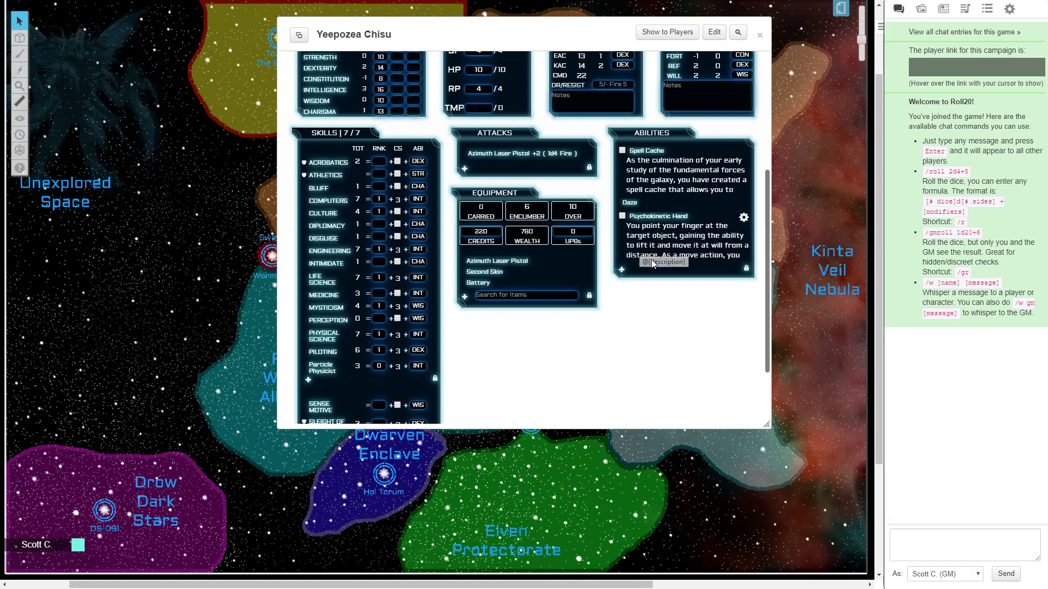
Step: Add a fourth ability named Detect Thoughts with X/Day usage
left_click(622, 269)
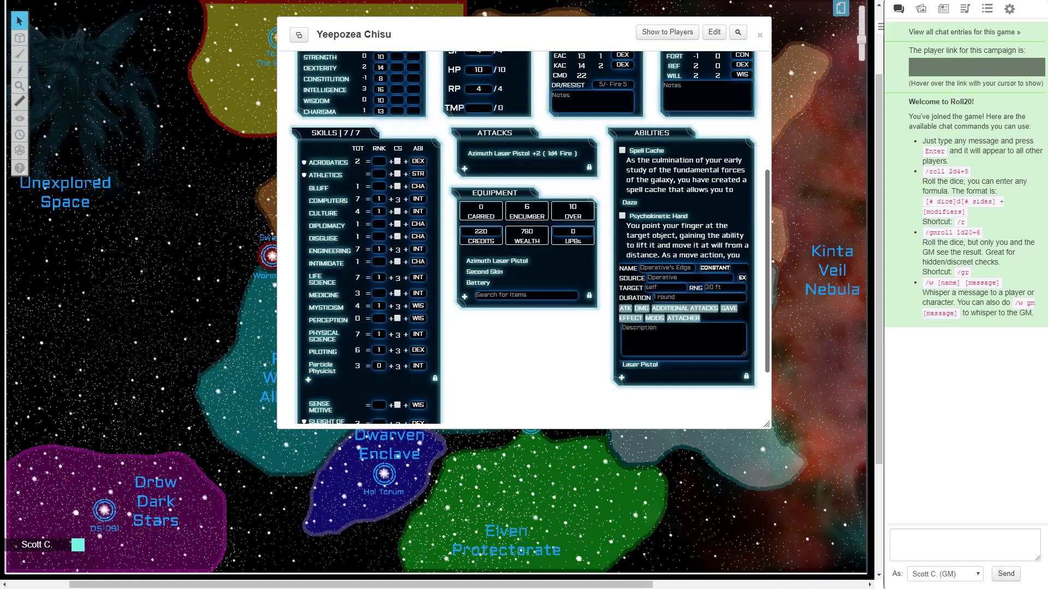
type("Detect Thoughts")
key("Tab")
key("Down")
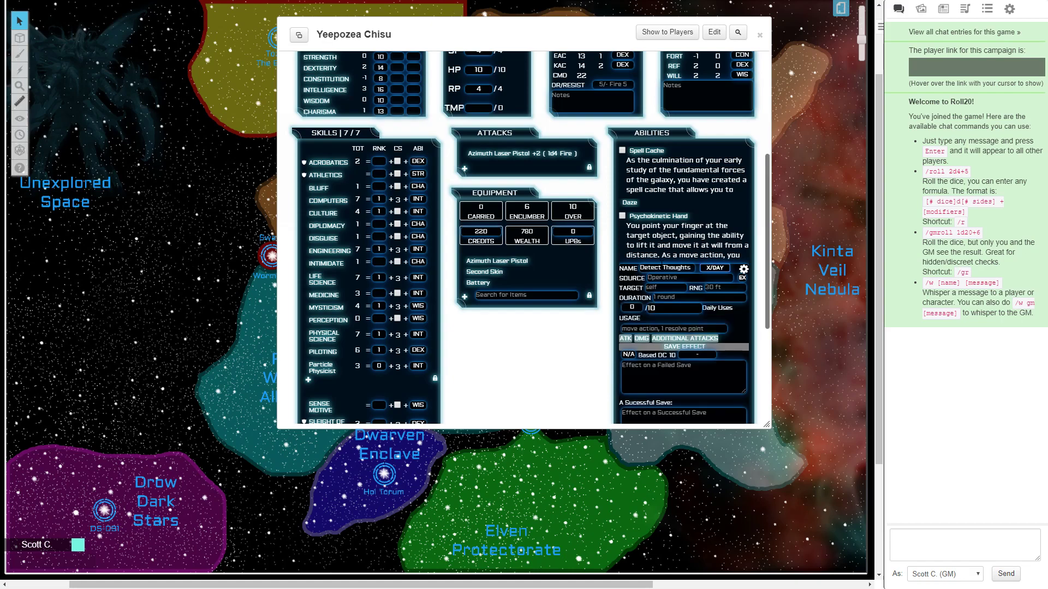
Step: Set Detect Thoughts' source to Damaya Lashunta, its type to SP, its target to Cone and its range to 60 ft
key("Tab")
type("Damaya Lashunta")
key("Tab")
key("Down")
key("Tab")
type("Cone")
key("Tab")
type("60 ftCon")
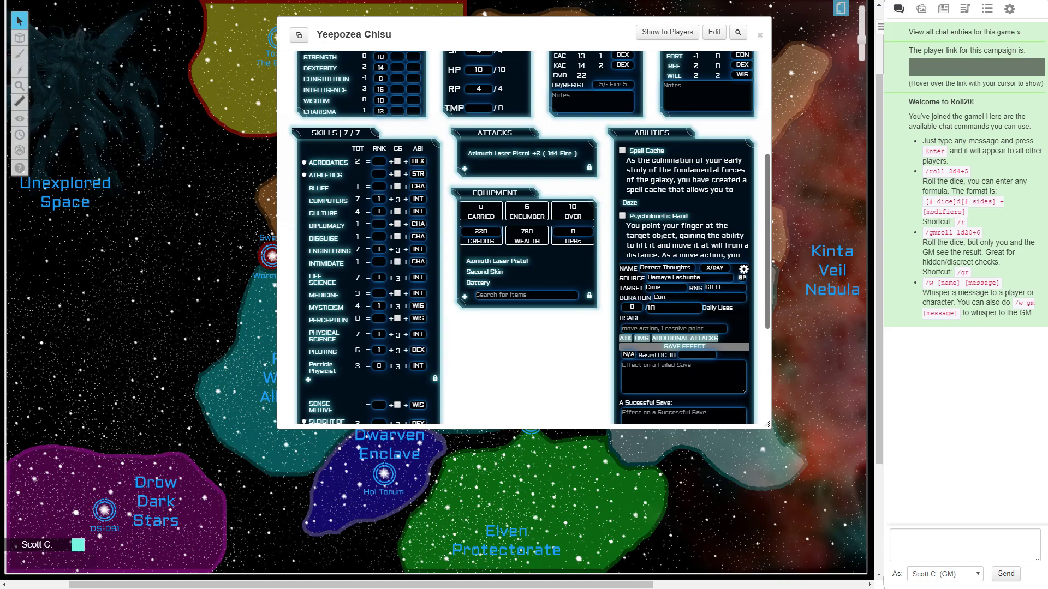
Step: Set Detect Thoughts' duration to "Concentration up to @{character_level} minutes" and its daily uses to 1 of 1
type("centration")
type(" up to")
type(" @{character_level")
type("} minutes")
key("Tab")
type("1")
key("Tab")
type("1")
key("Tab")
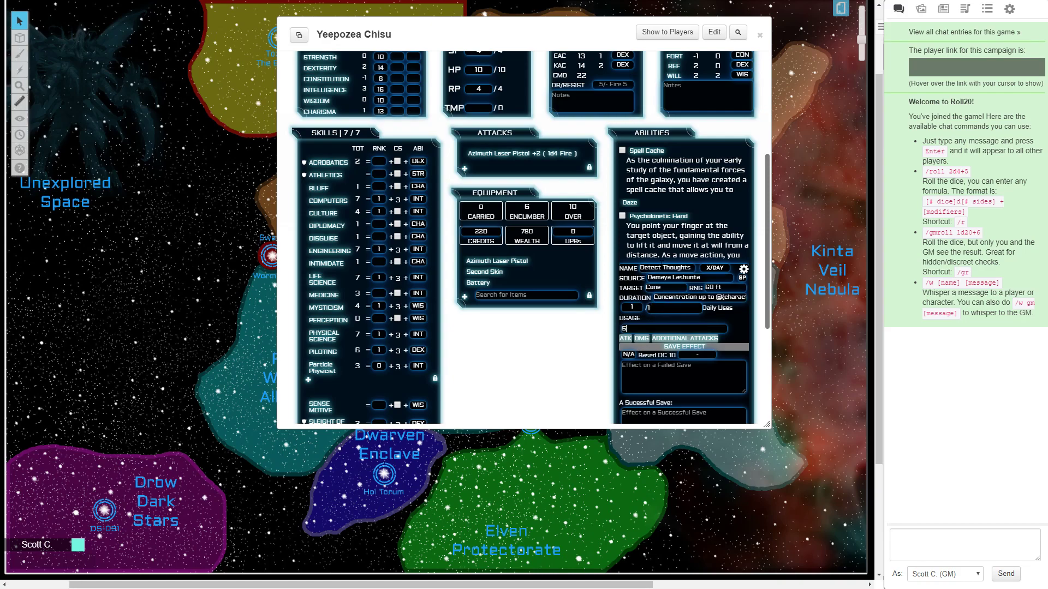
Step: Enter Standard as the usage of Detect Thoughts
type("Concentrati")
key("ctrl+a")
key("BackSpace")
type("Standard")
Step: Base Detect Thoughts' save DC on INT and set its save type to Will Save
left_click(629, 354)
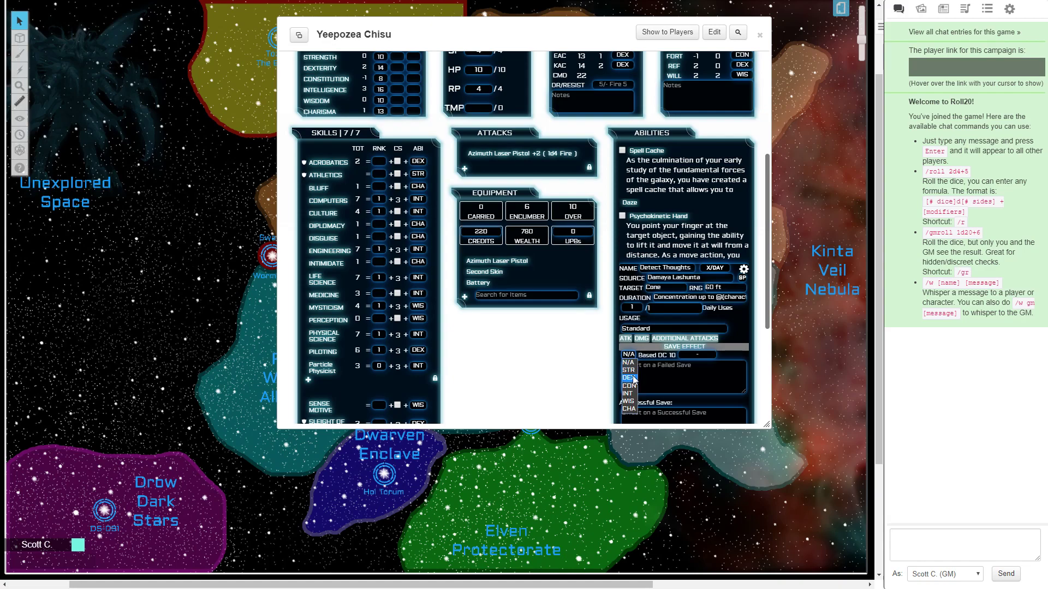
left_click(628, 394)
left_click(693, 355)
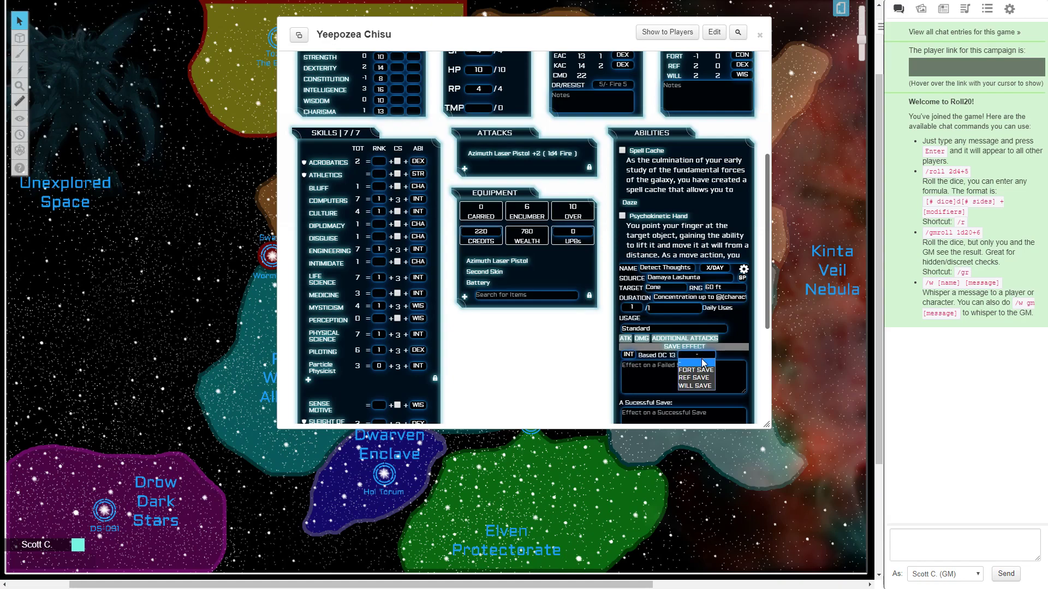
left_click(703, 385)
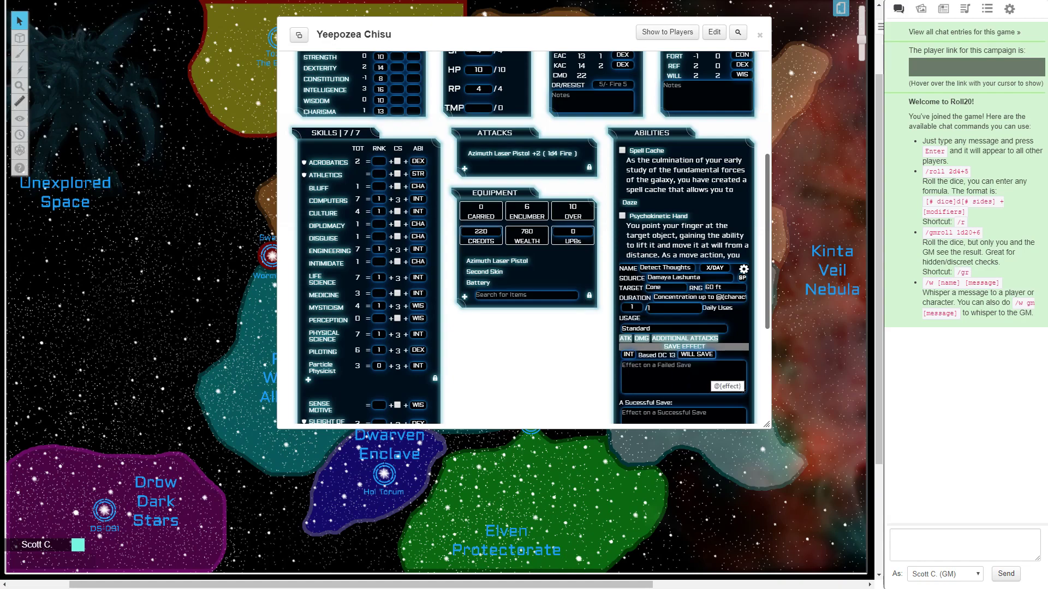
Step: Paste the spell's rules text into Detect Thoughts' description
scroll(763, 304, "down", 3)
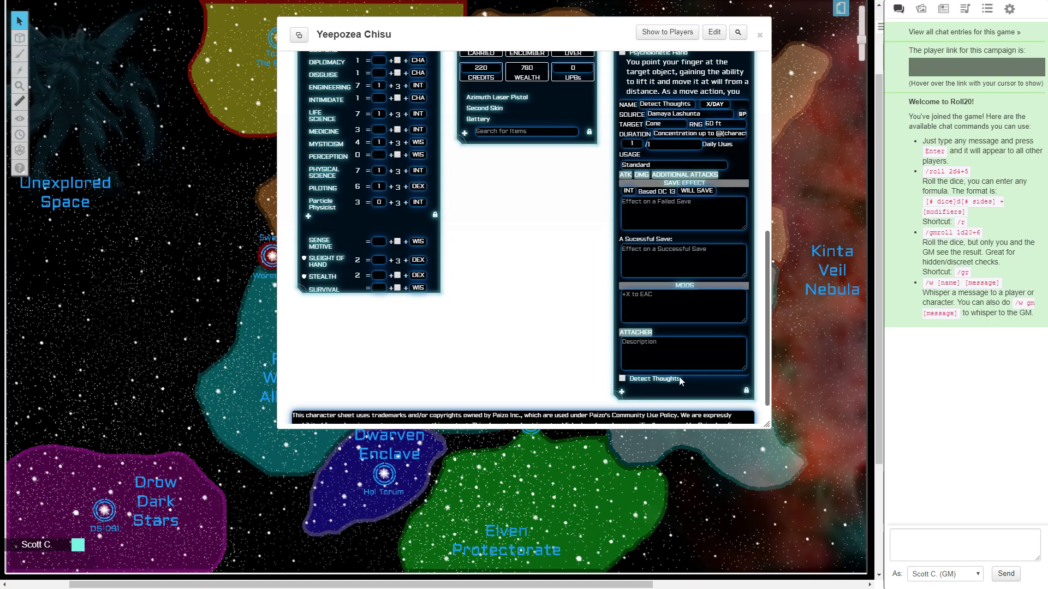
left_click(732, 351)
key("ctrl+v")
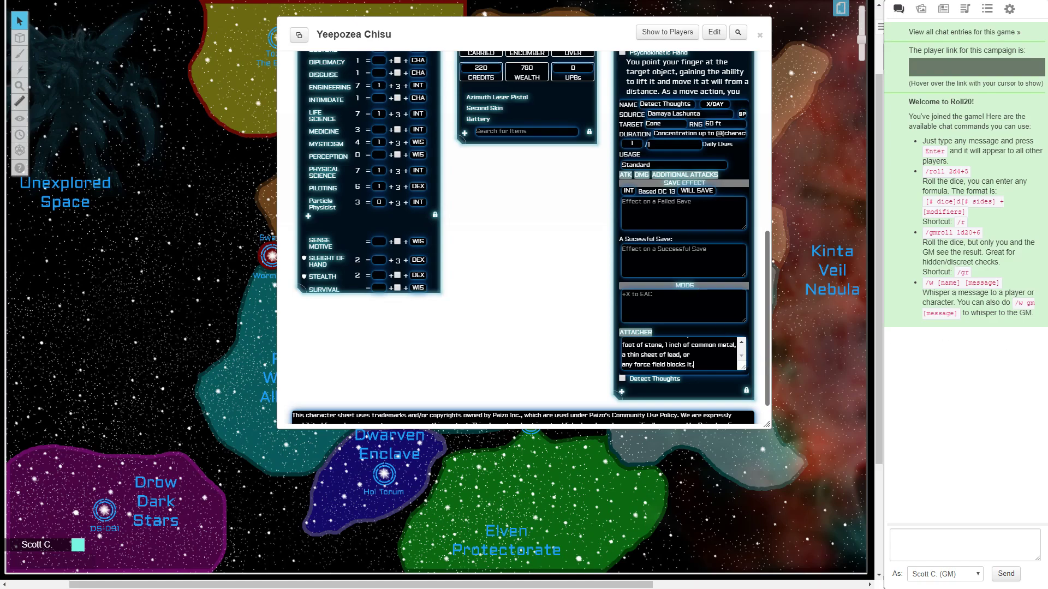
key("Tab")
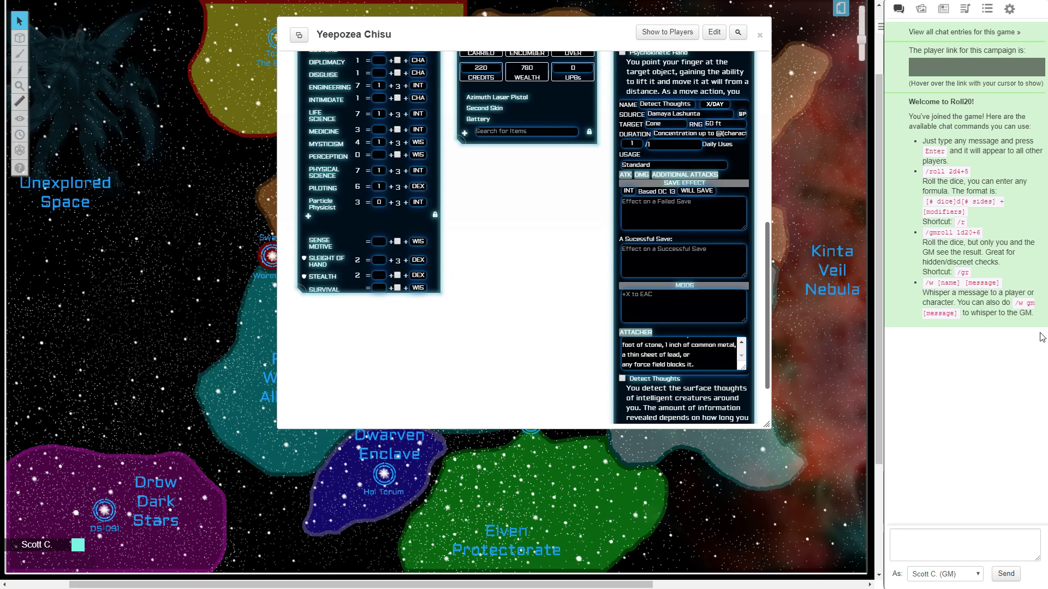
Step: Enter Detect Thoughts' failed-save effect "3rd Round: Surface thoughts read" and successful-save effect "3rd Round: Thoughts not read"
type("3rd Round")
type("Surface thoughts read")
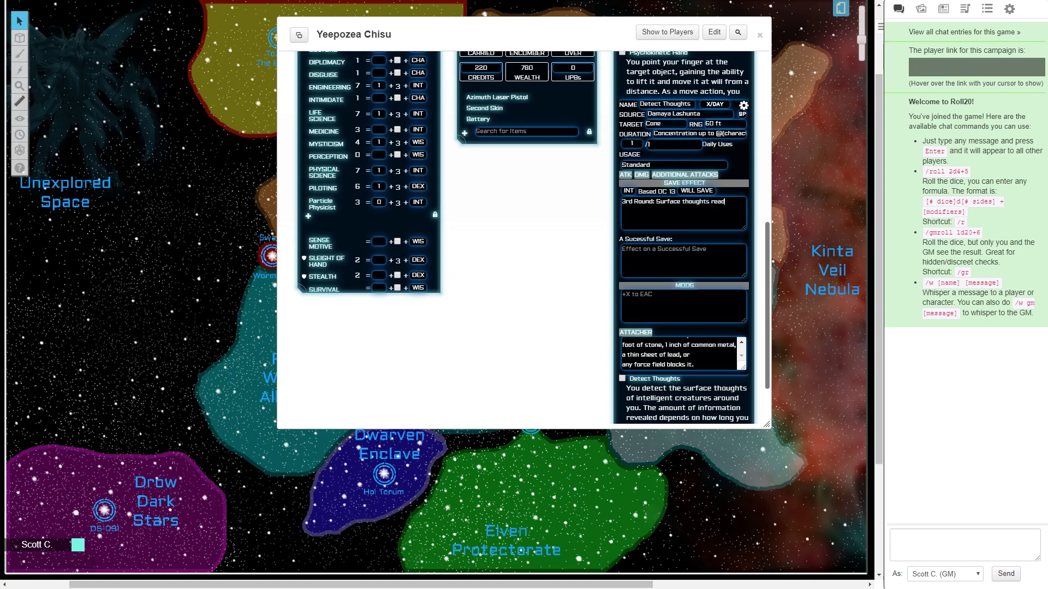
type("3rd Round: Thoughts not read")
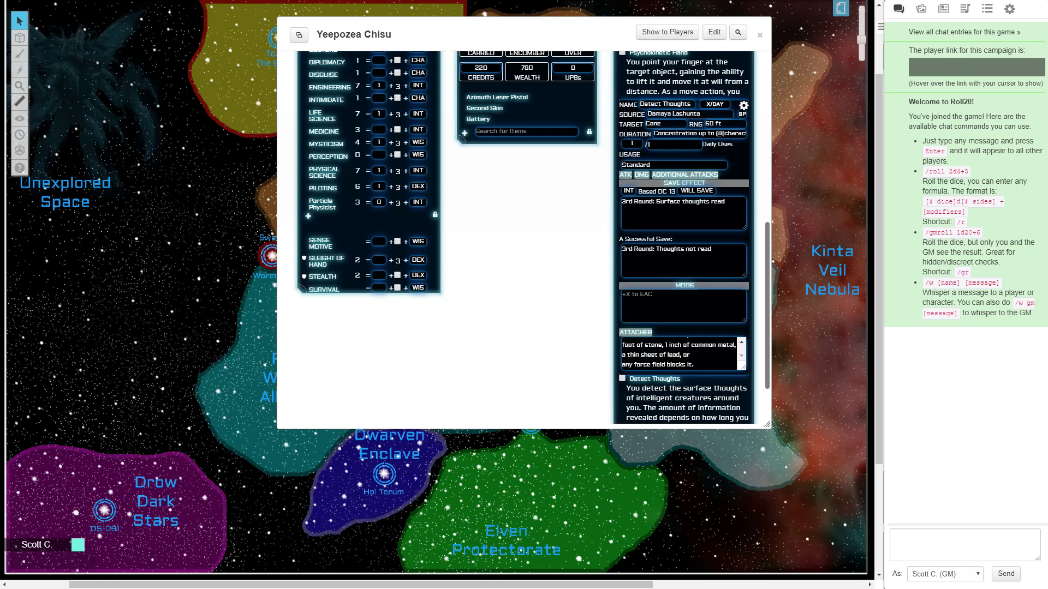
Step: Change Detect Thoughts' successful-save effect to "3rd Round: Negated" and finish editing the ability
key("ctrl+shift+Left")
key("ctrl+shift+Left")
key("ctrl+shift+Left")
type("Negated")
left_click(687, 285)
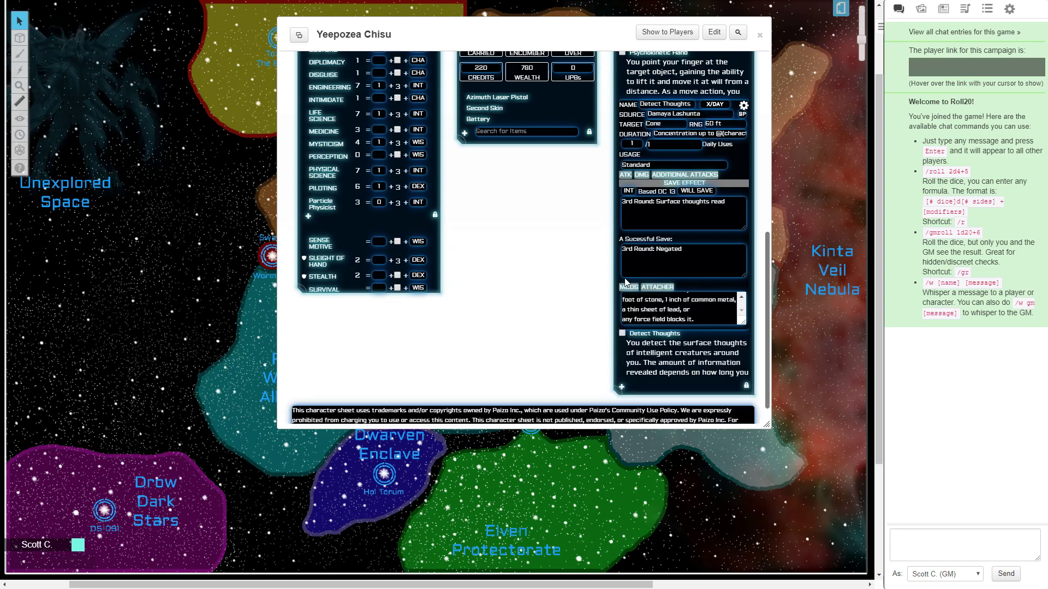
left_click(744, 106)
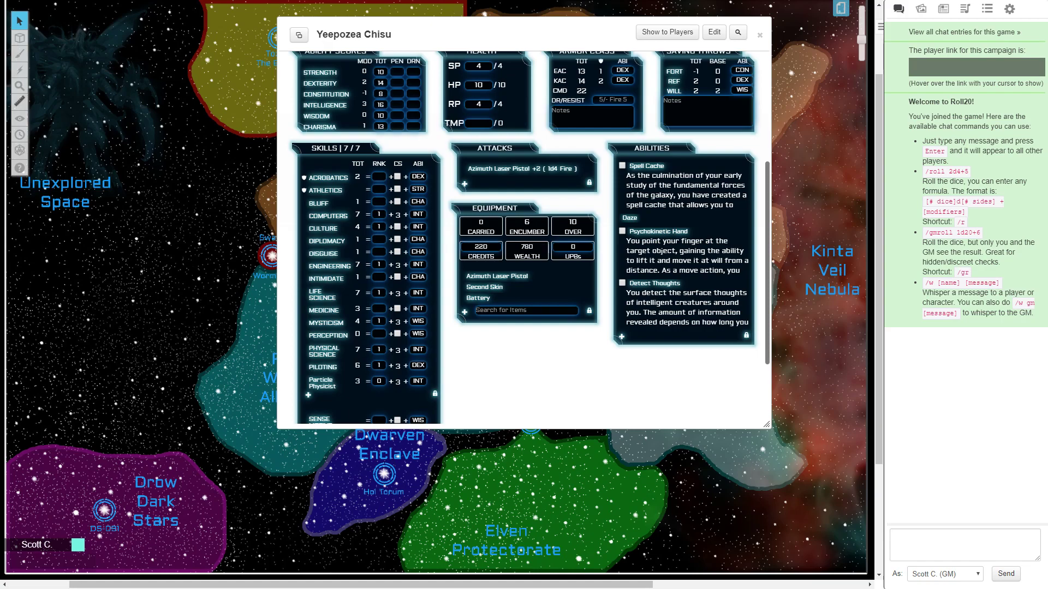
Step: Add an ability named Limited Telepathy with source Damaya Lashunta and range 30 ft
left_click(622, 337)
type("Lim")
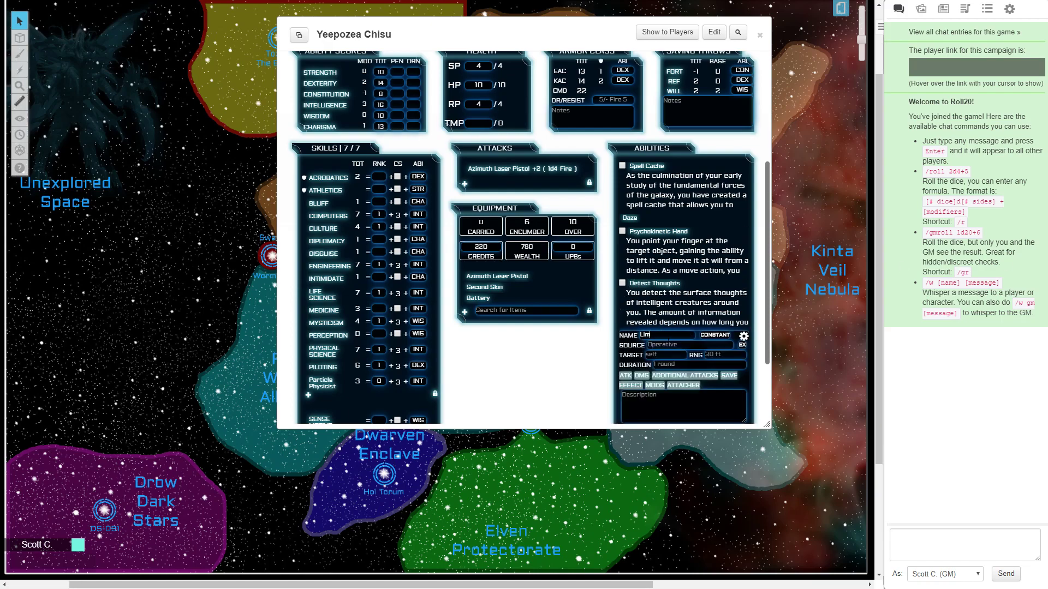
type("ited Telepathy")
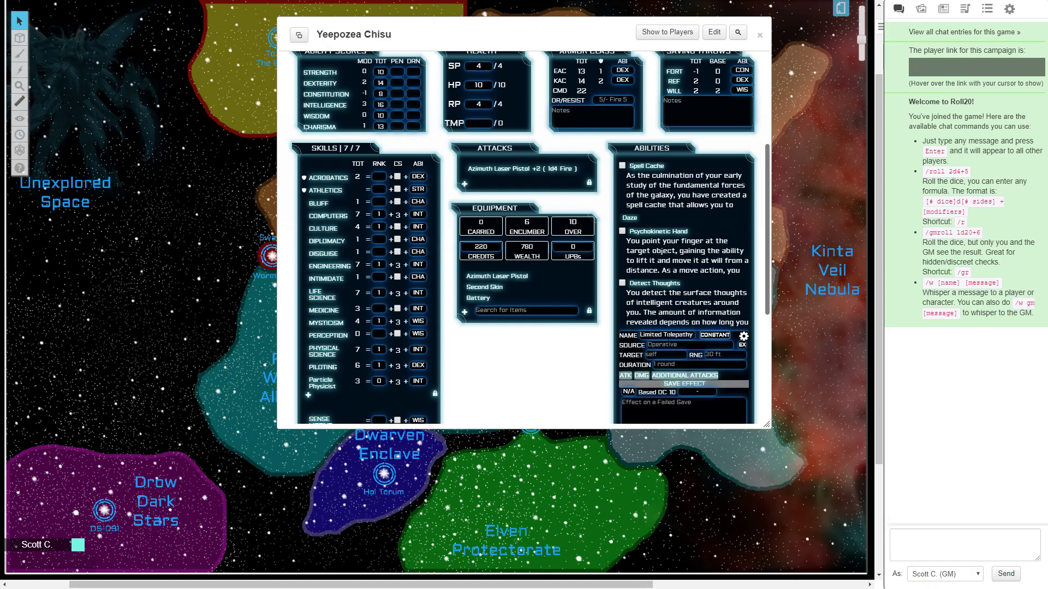
key("Tab")
type("Damaya Lashunta")
key("Tab")
key("Tab")
type("30 f")
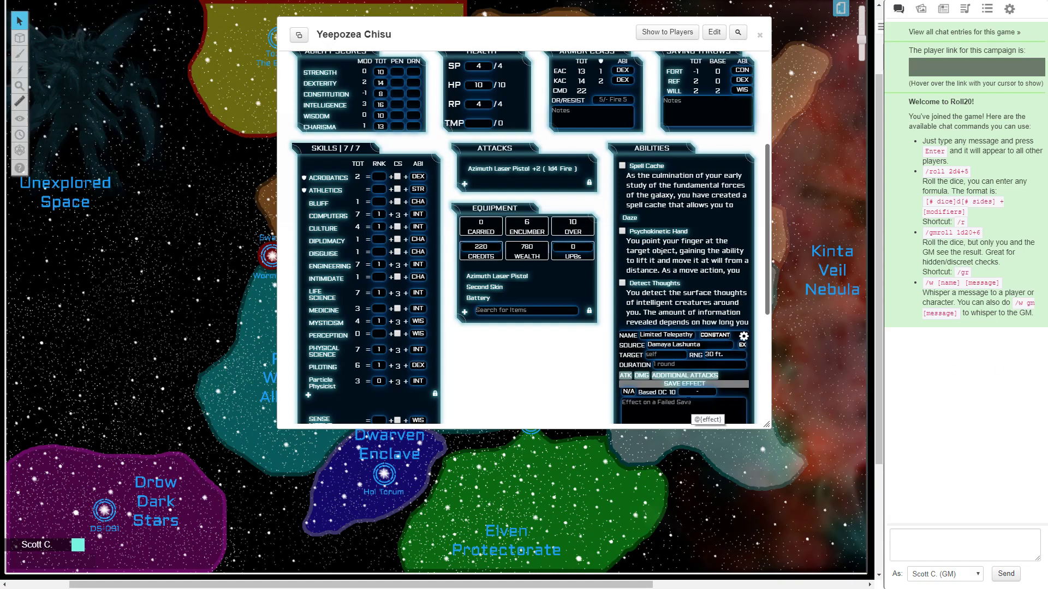
Step: Paste the racial trait's rules text into Limited Telepathy's description and finish editing the ability
left_click(702, 385)
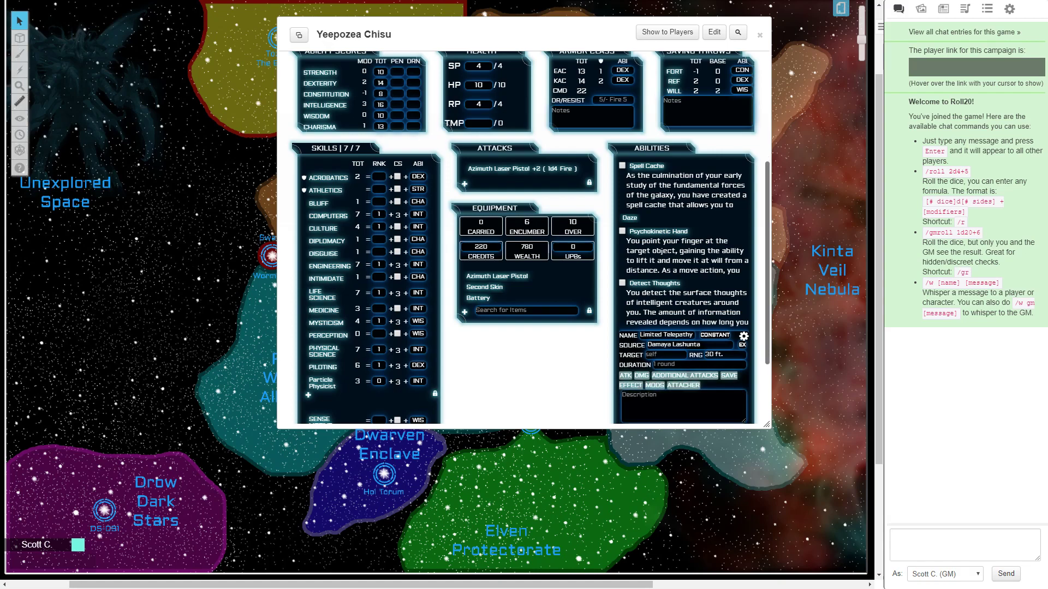
scroll(739, 379, "down", 2)
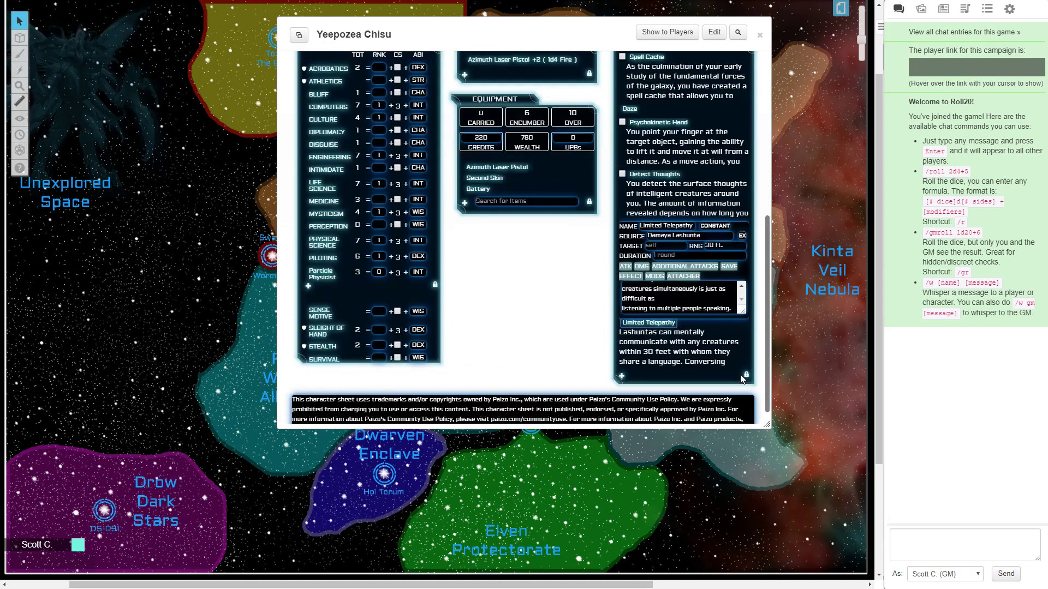
left_click(744, 227)
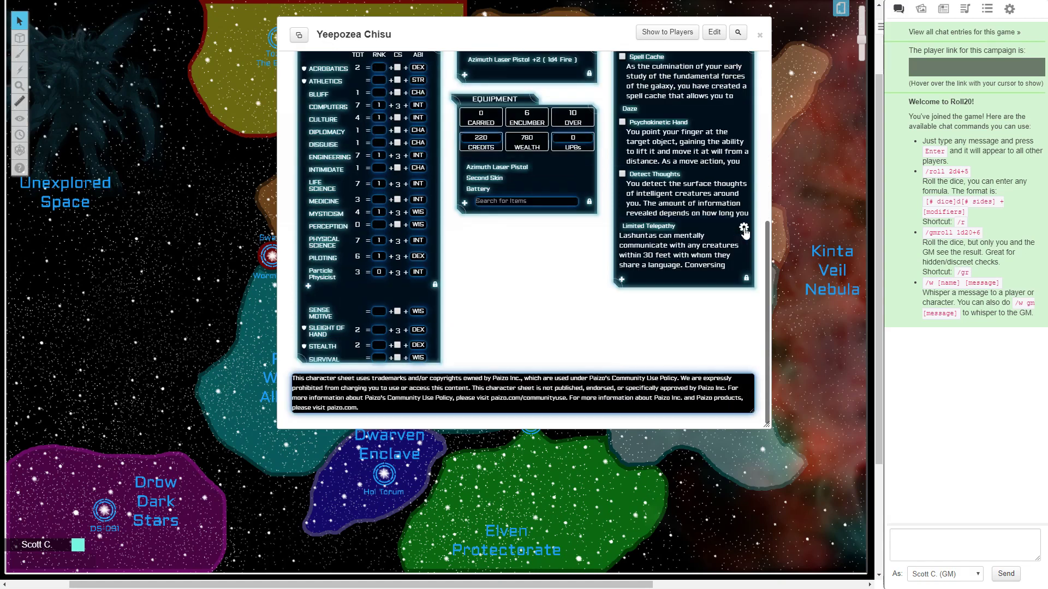
Step: Add an ability named Student with source Damaya Lashunta
left_click(622, 280)
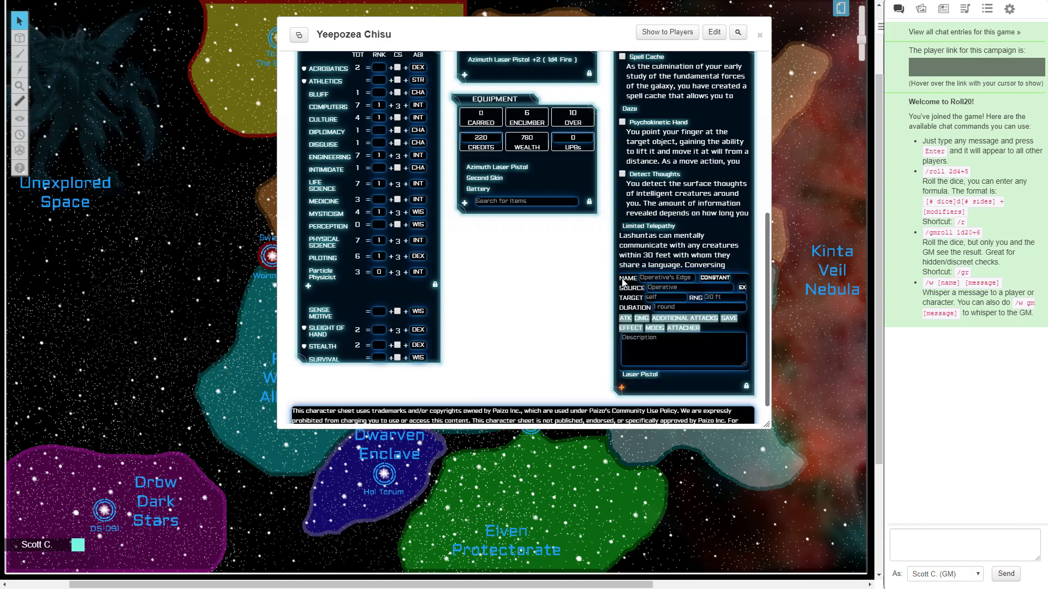
left_click(650, 278)
type("Student")
key("Tab")
key("Tab")
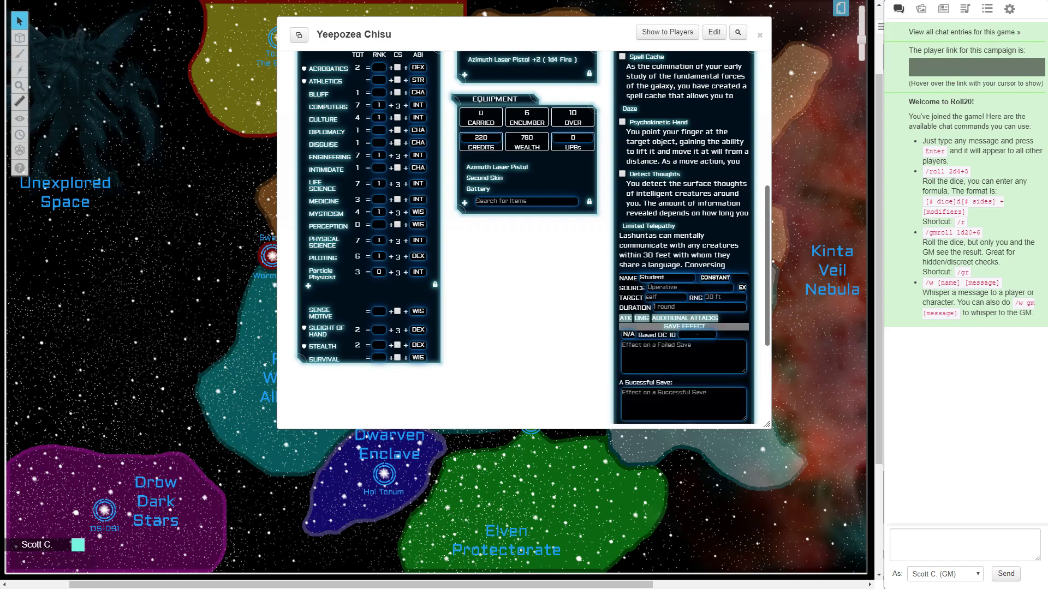
type("Damaya Lashunta")
key("Tab")
key("Tab")
Step: Enter "+2 racial to computers and piloting" as the modifier of the Student ability
left_click(676, 327)
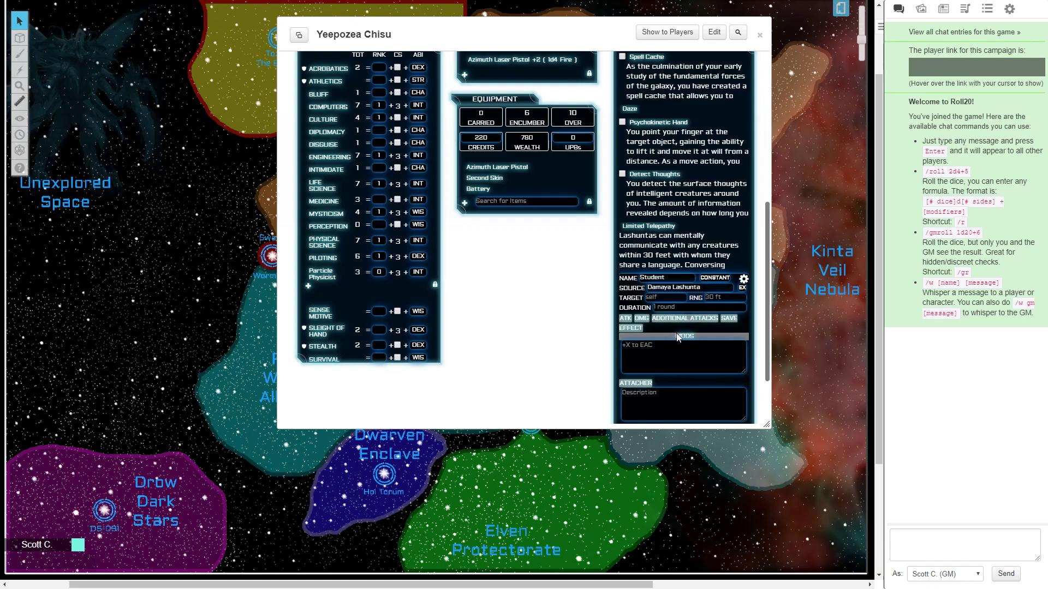
type("+2")
type("racial to")
scroll(367, 245, "up", 1)
scroll(366, 245, "down", 1)
type("computers and piloting")
key("Tab")
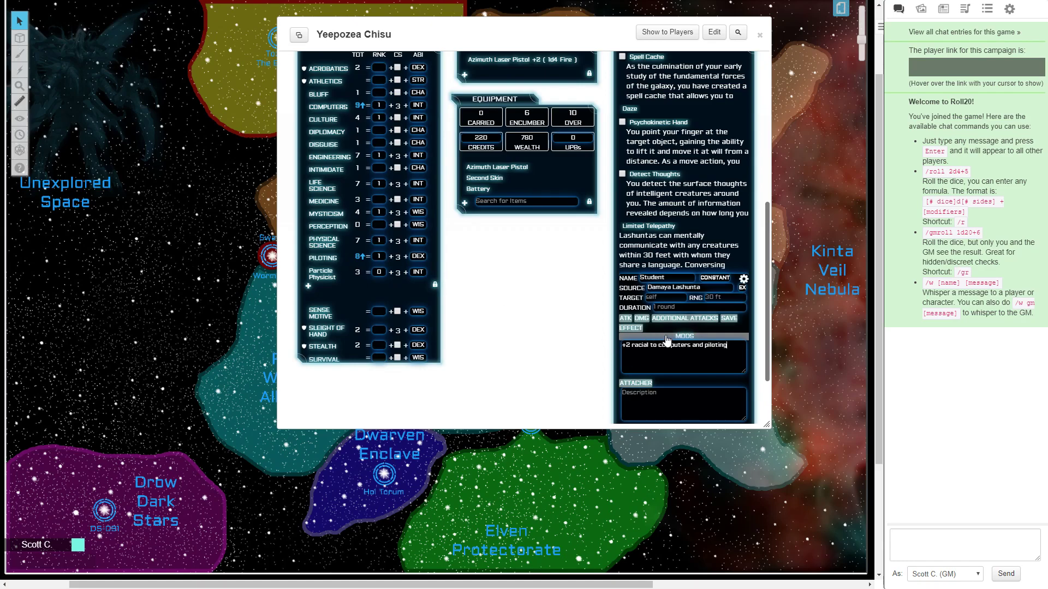
Step: Paste the racial trait's rules text into Student's description and finish editing the ability
left_click(704, 337)
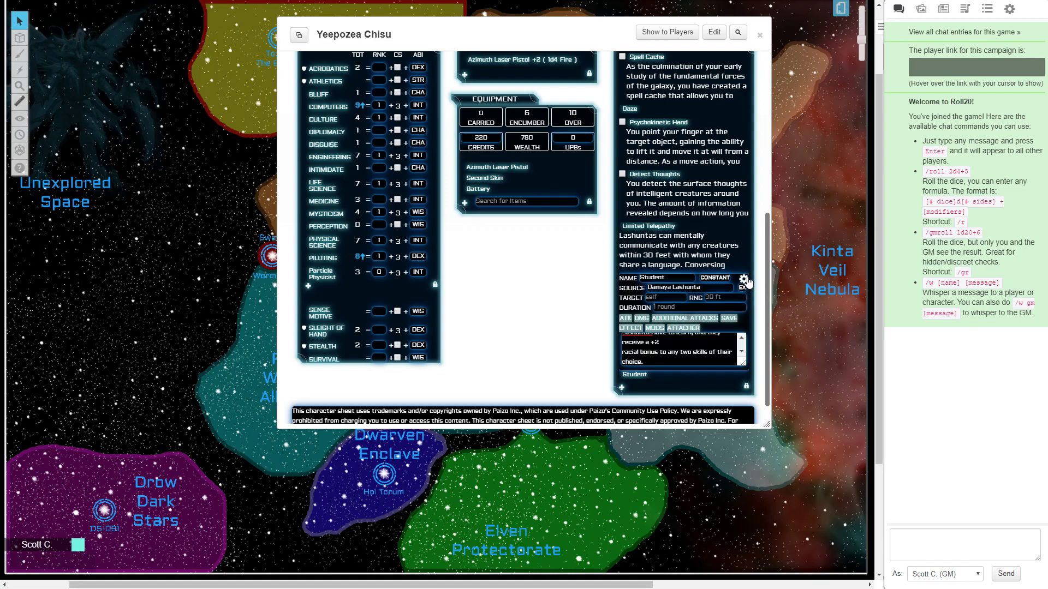
left_click(743, 280)
scroll(611, 281, "up", 2)
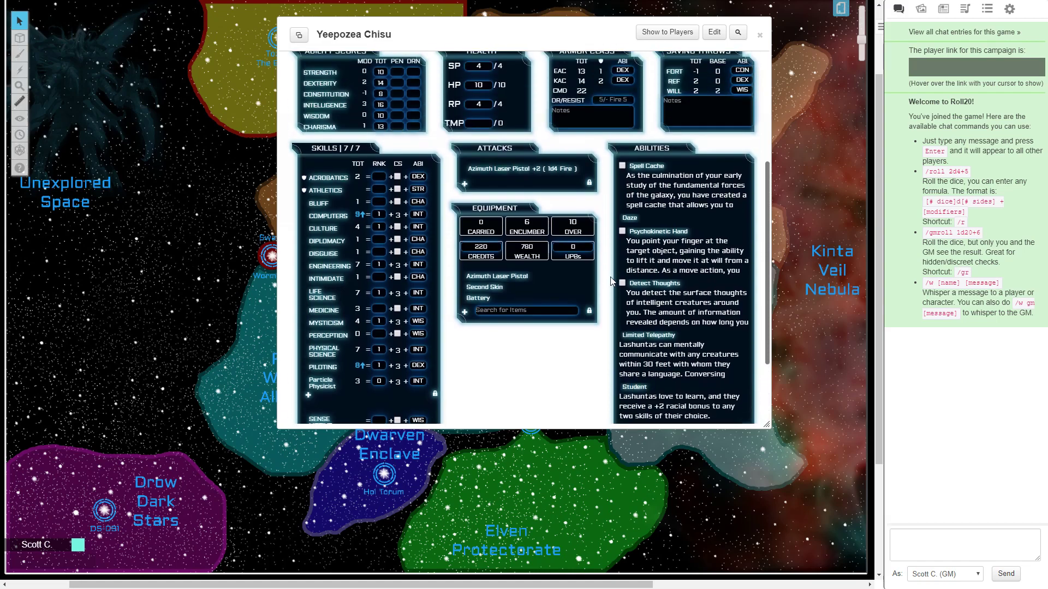
Step: Open the sheet's spells page and examine the Technomancer's class details and its casting ability and spell progression options
scroll(611, 281, "up", 3)
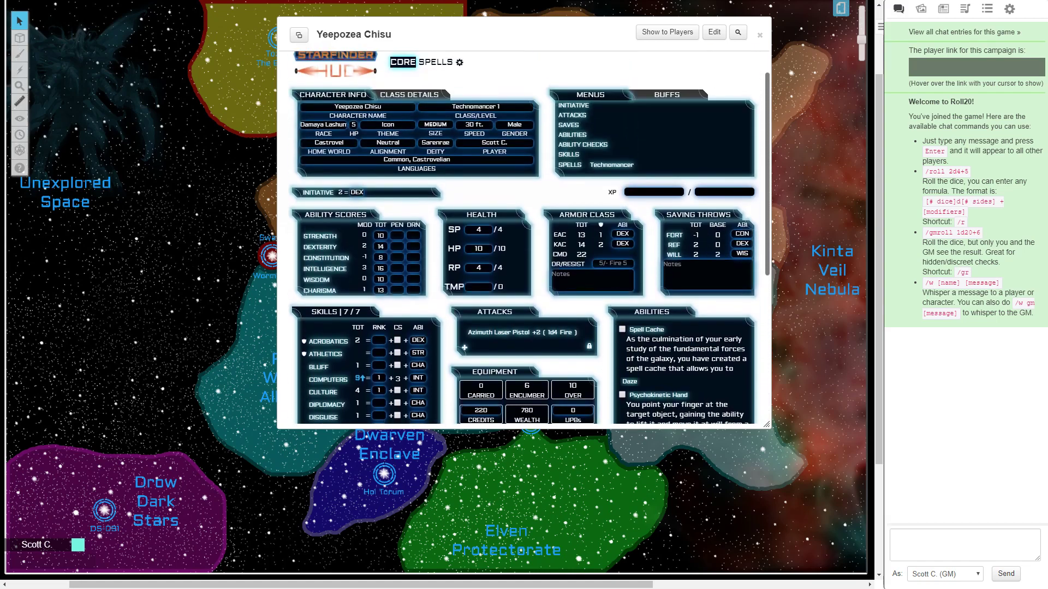
scroll(612, 281, "down", 1)
scroll(612, 281, "down", 4)
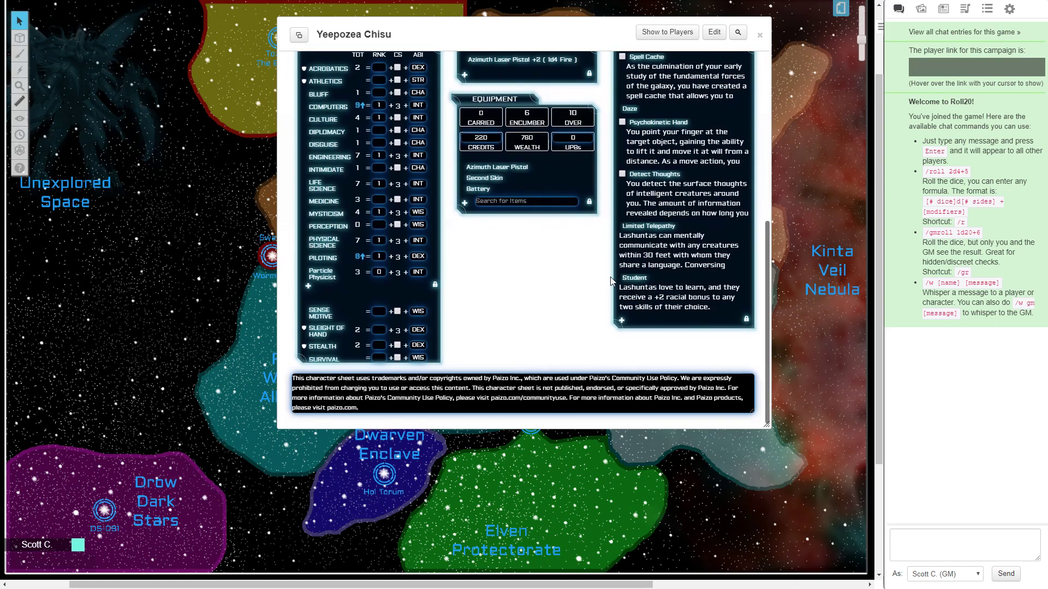
scroll(612, 281, "up", 7)
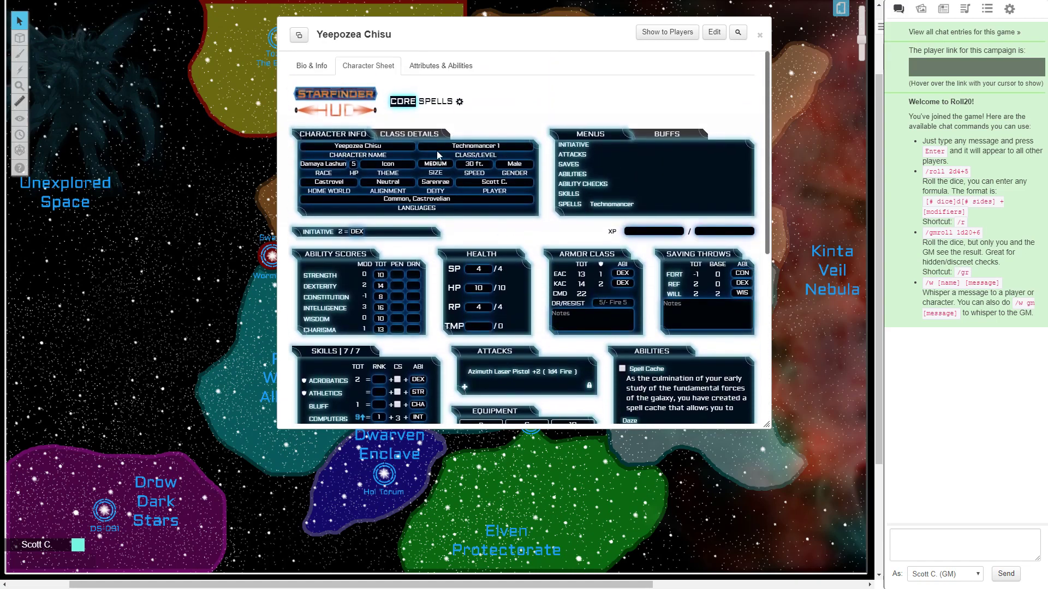
left_click(432, 103)
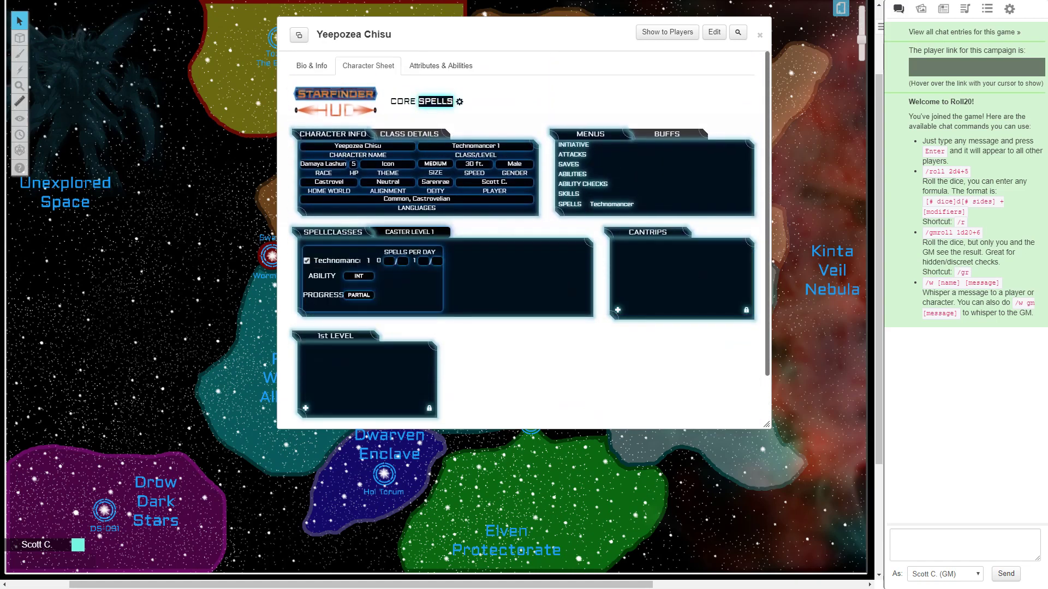
left_click(425, 134)
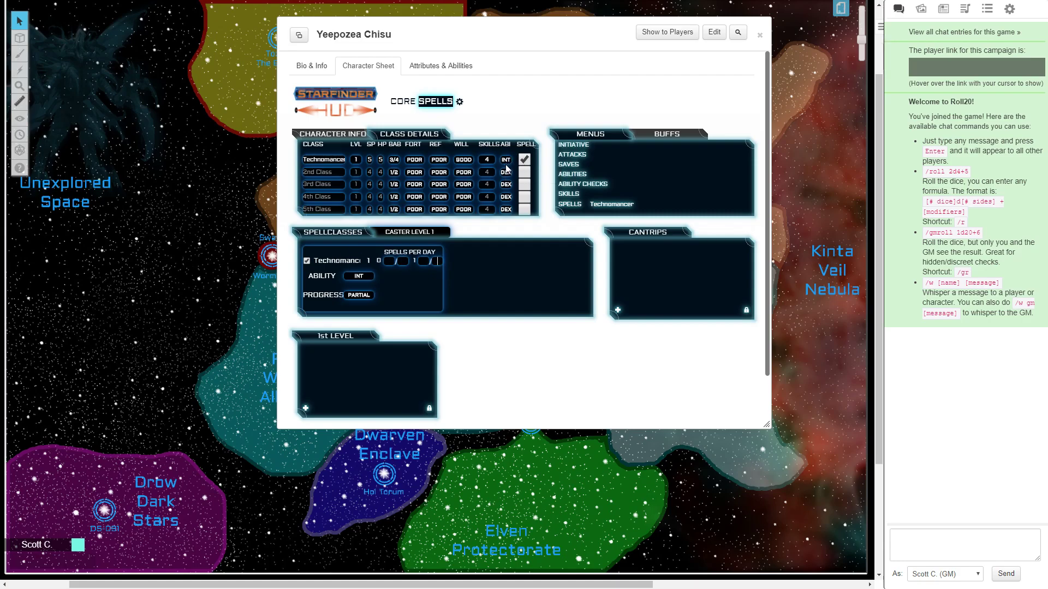
left_click(360, 276)
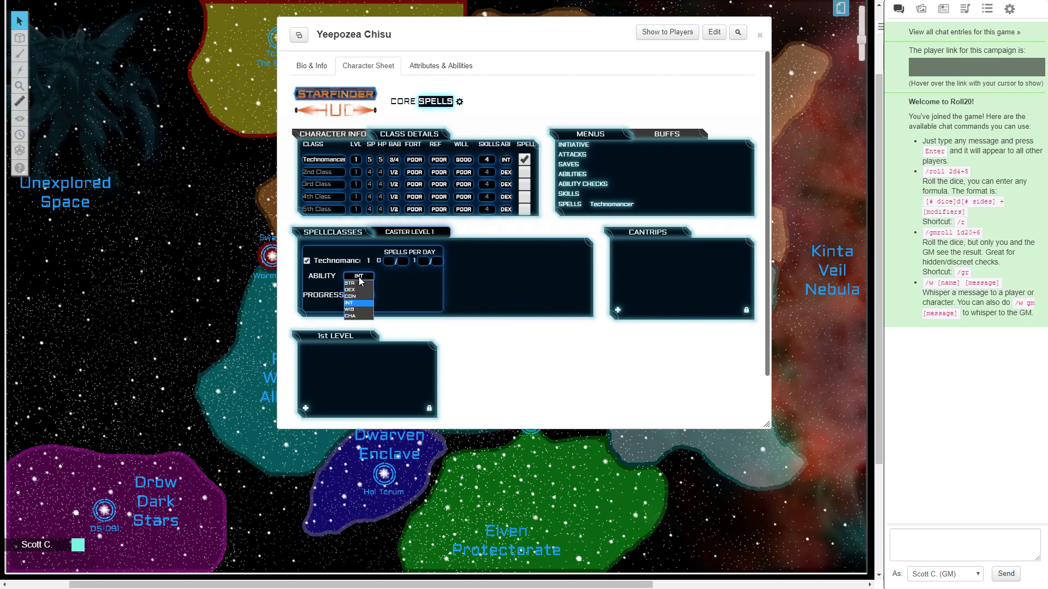
left_click(426, 280)
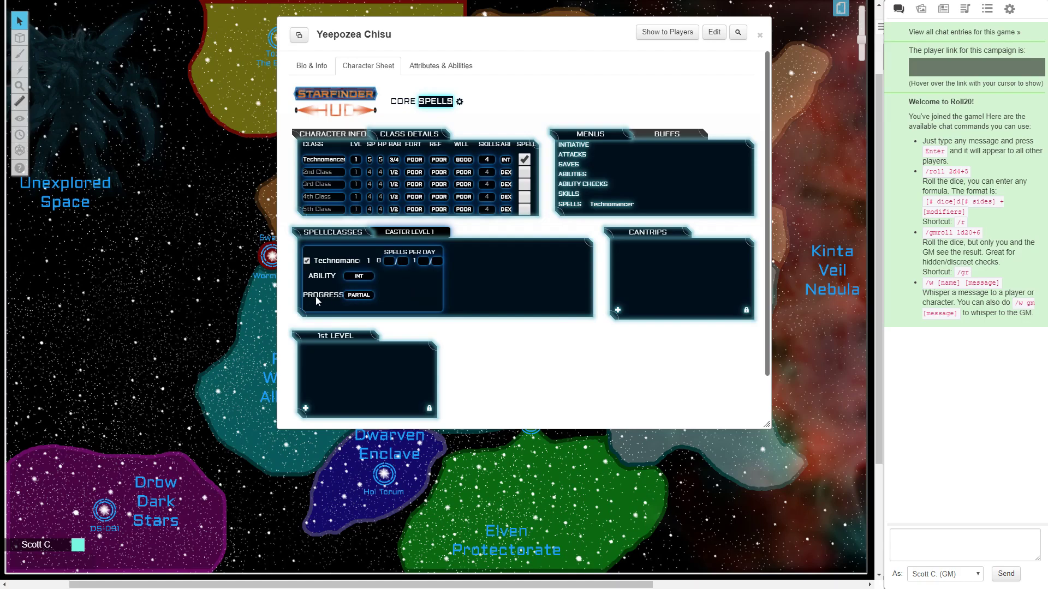
left_click(358, 296)
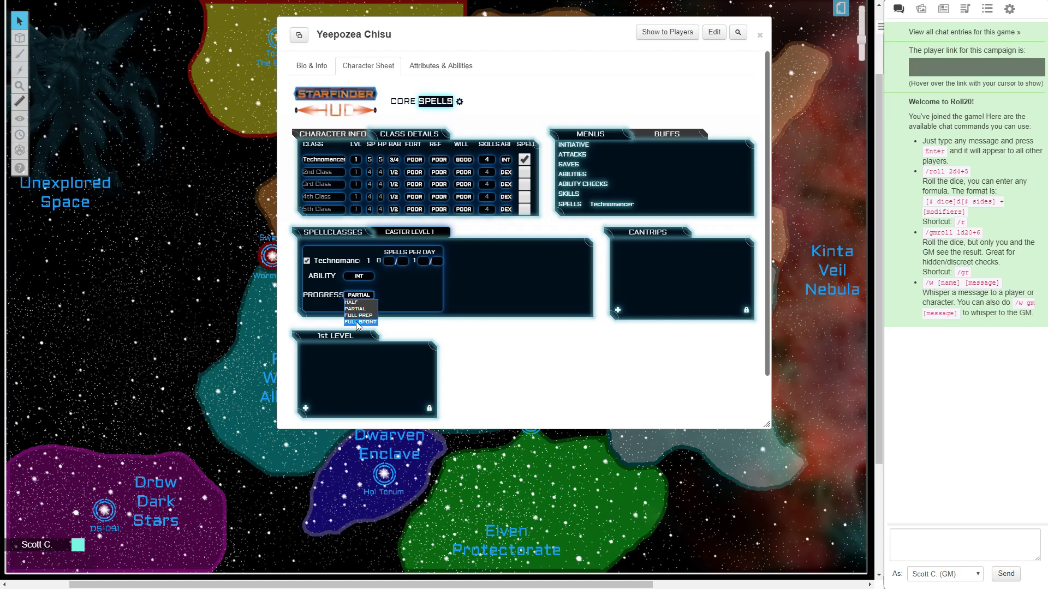
left_click(408, 295)
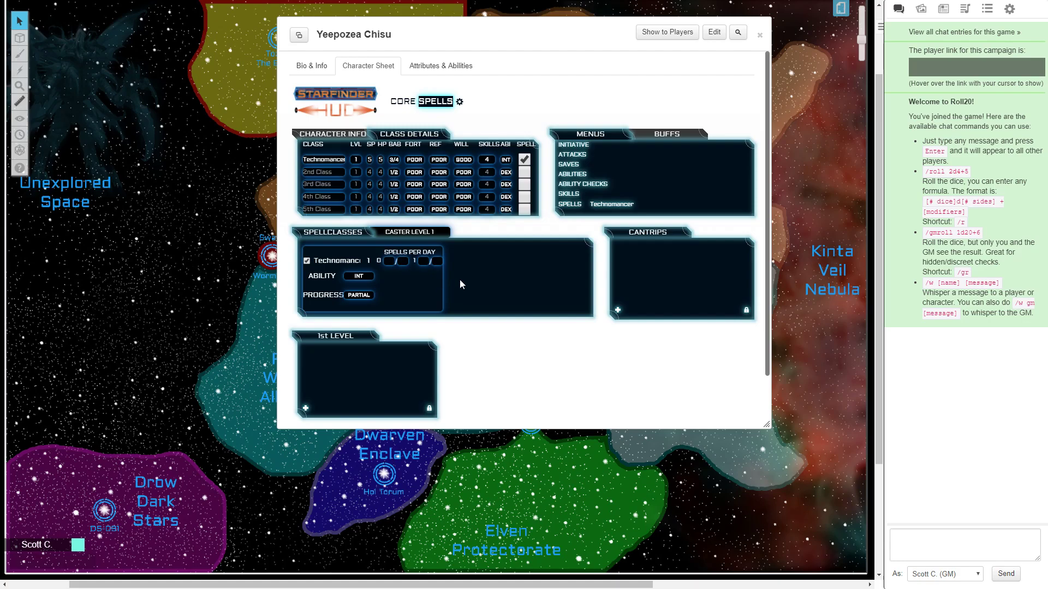
Step: Add the 1st-level spell Magic Missile with source Technomancer, school Evocation (Force) and target "up to 3 creatures"
scroll(498, 334, "down", 1)
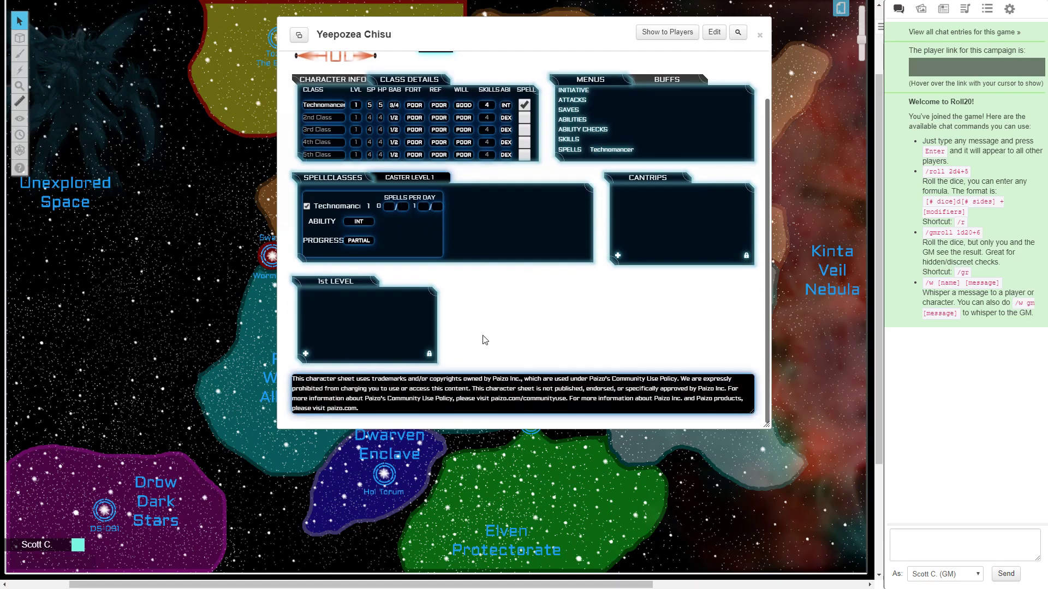
left_click(309, 351)
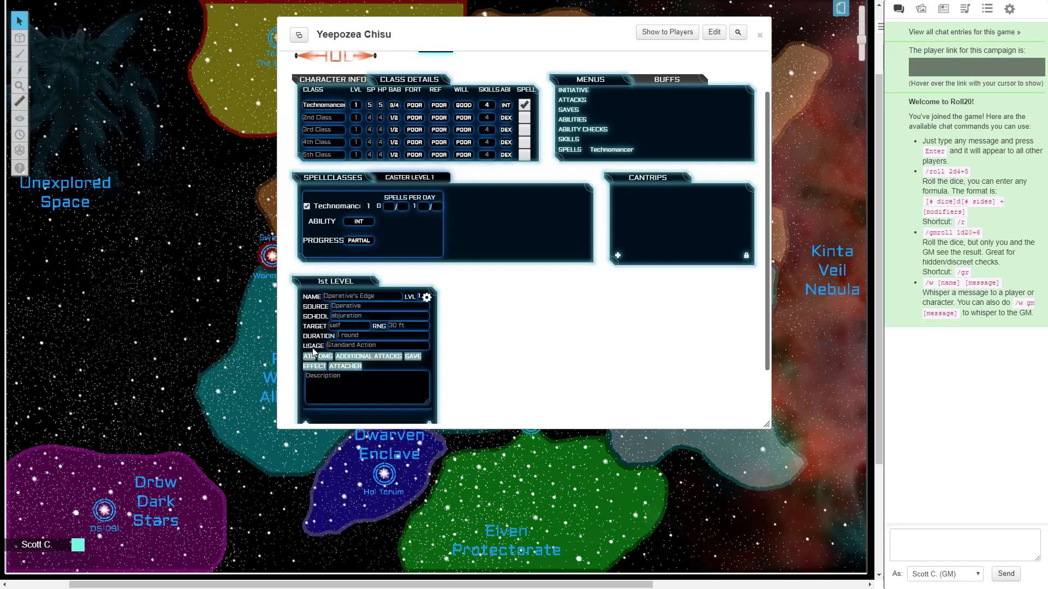
type("Magic Missile")
key("Tab")
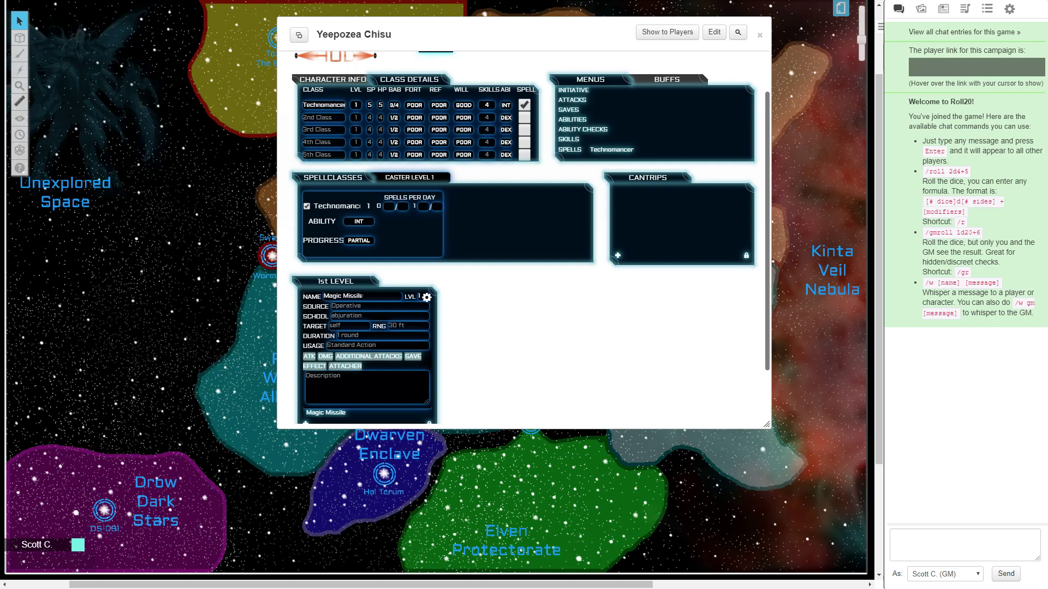
type("Technoma")
type("nce")
type("Evocation (Fo")
type("rce)")
type("up to ")
type("3 creatures")
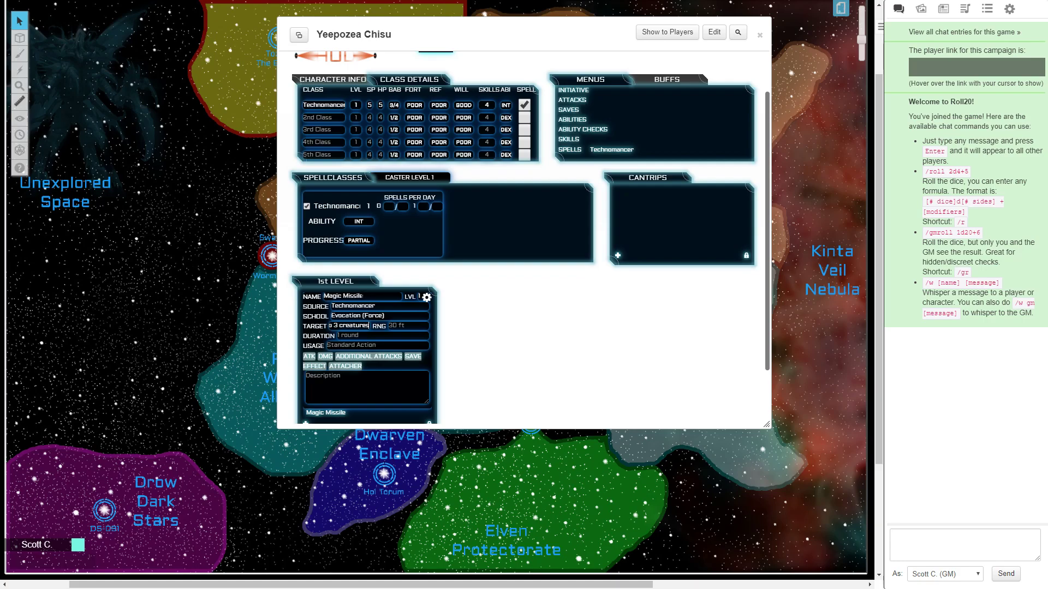
Step: Set Magic Missile's range to "[[100+10*@{caster_level}]] ft", its duration to Instant and its usage to Standard/Full
key("Tab")
type("[[")
type("100")
type("+")
type("10*@{cast")
type("er_level}")
type("]] ft")
key("Tab")
type("Instant")
key("Tab")
type("Standard/Fu")
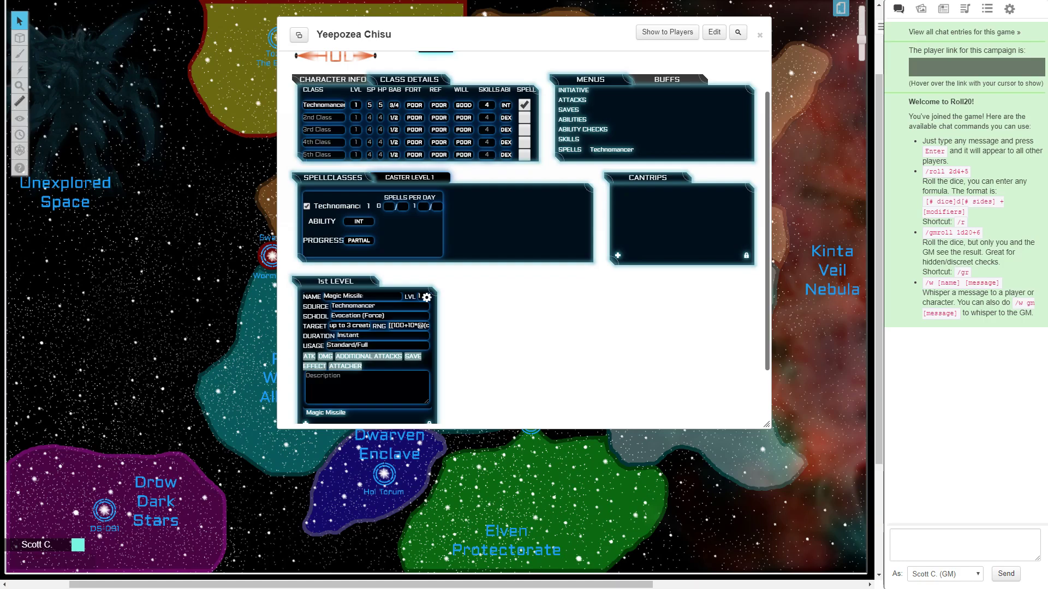
Step: Set Magic Missile's damage to 1d4+1 with damage type Force
left_click(325, 357)
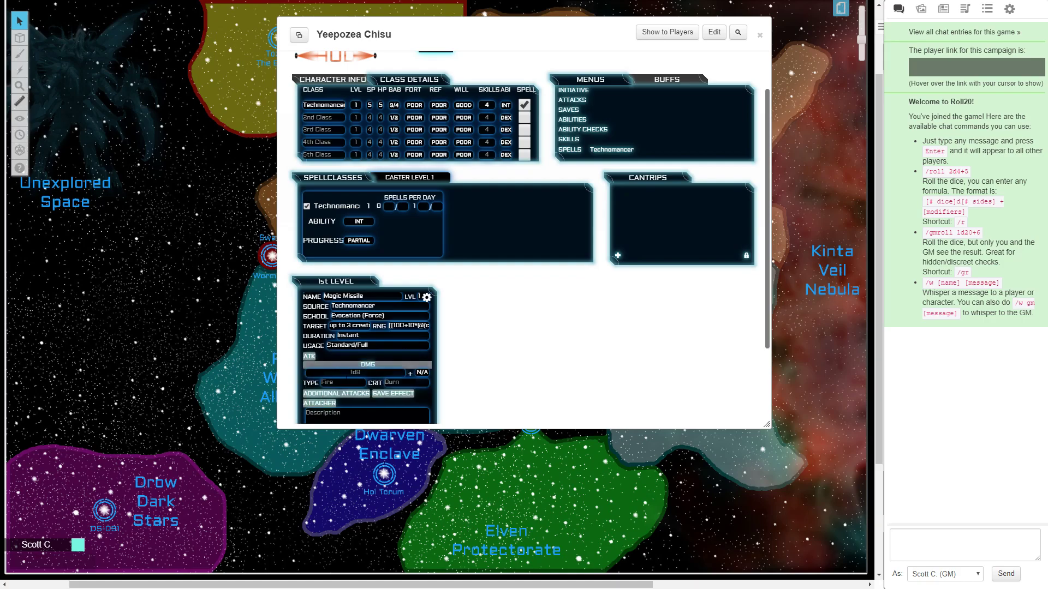
type("1d4+1")
key("Tab")
key("Tab")
type("Forc")
Step: Make Magic Missile always roll a full attack, with the number of attacks from an Action query: Standard gives 2, Full gives 3
scroll(361, 355, "down", 1)
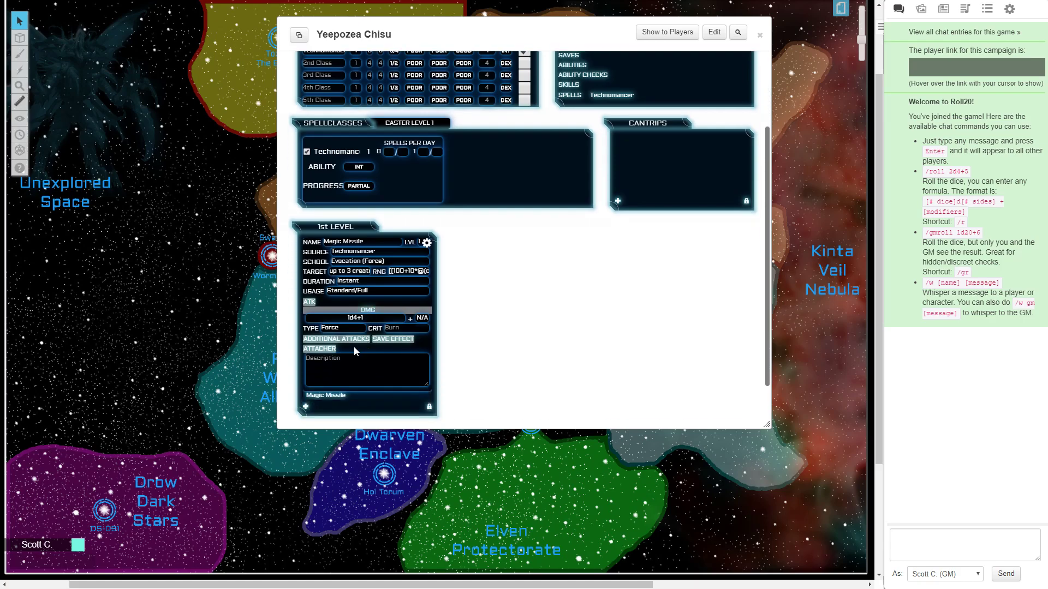
left_click(355, 340)
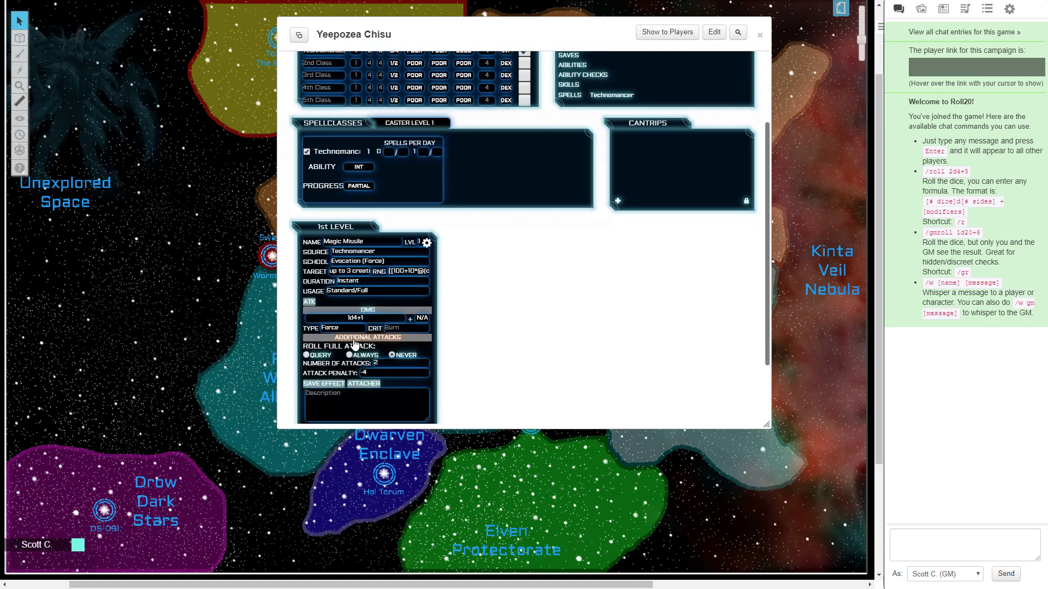
left_click(355, 357)
double_click(376, 363)
type("?{Action|")
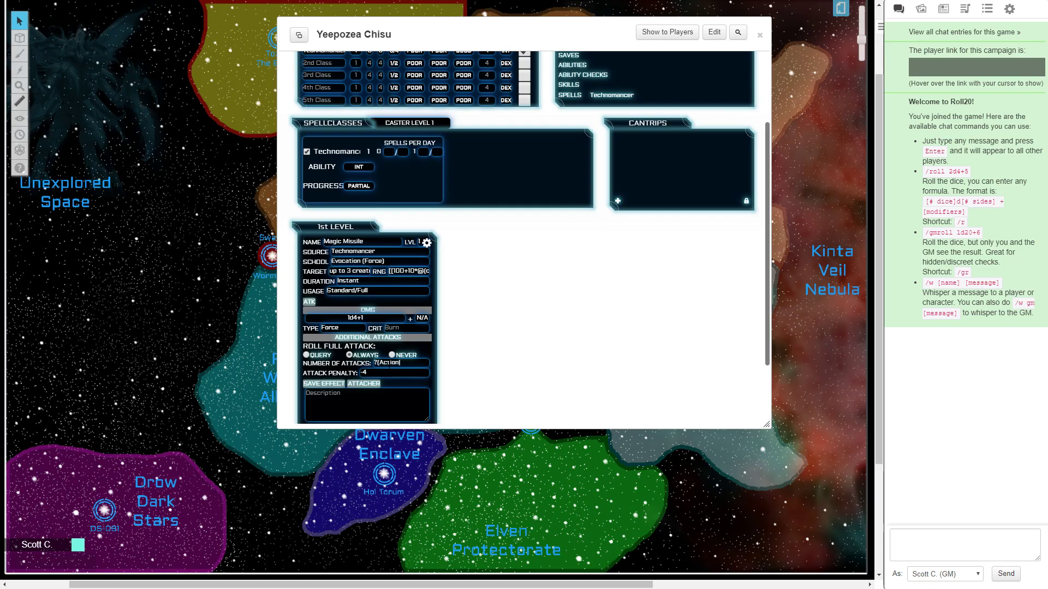
type("Standard,2|Full,3|")
key("Tab")
left_click(365, 338)
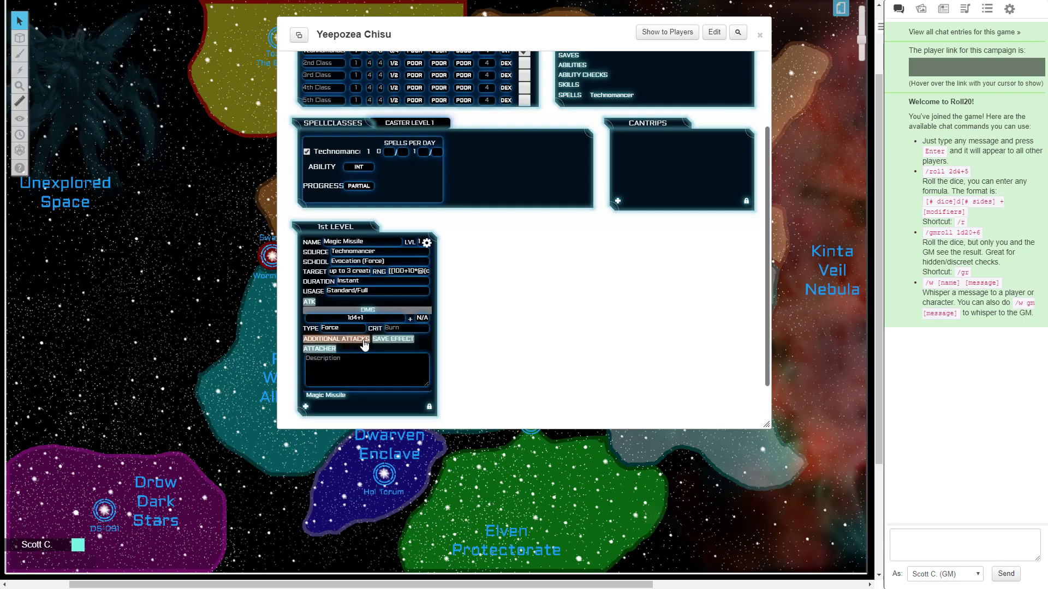
Step: Roll Magic Missile to the chat as a Standard action
left_click(334, 401)
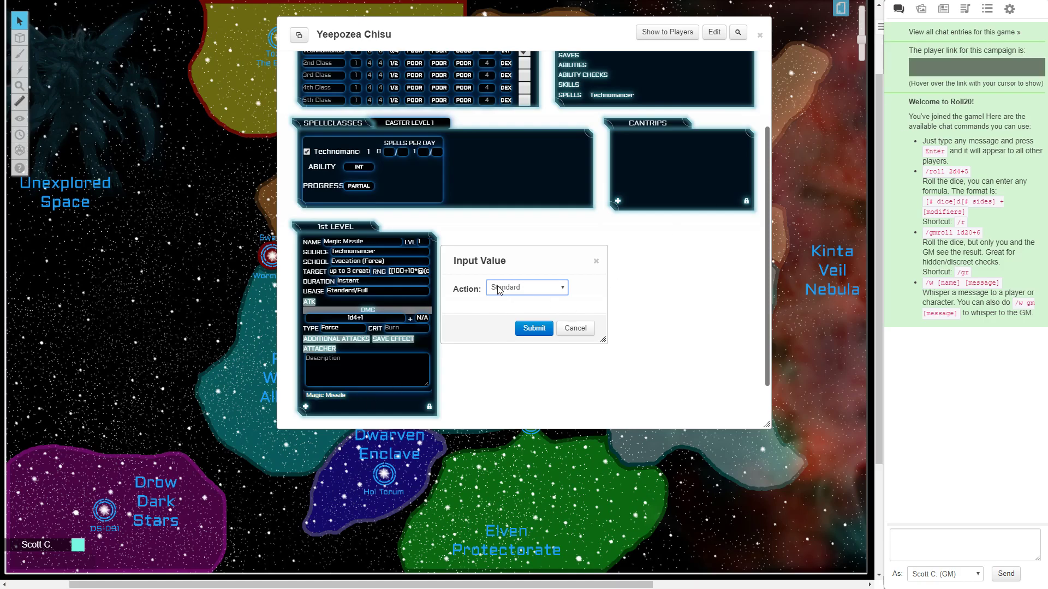
left_click(535, 329)
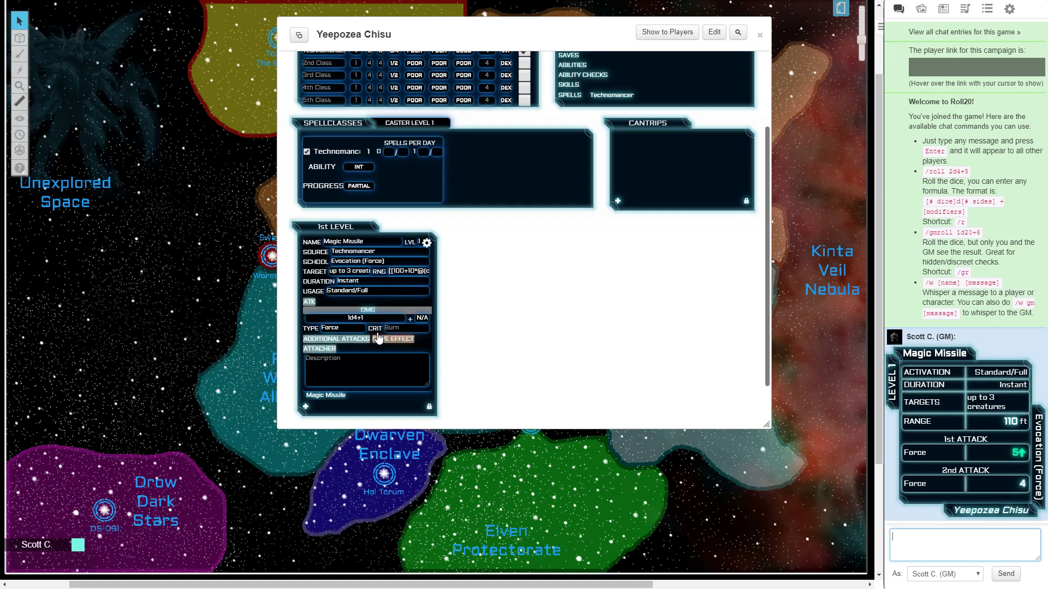
Step: Roll Magic Missile to the chat as a Full action
left_click(327, 395)
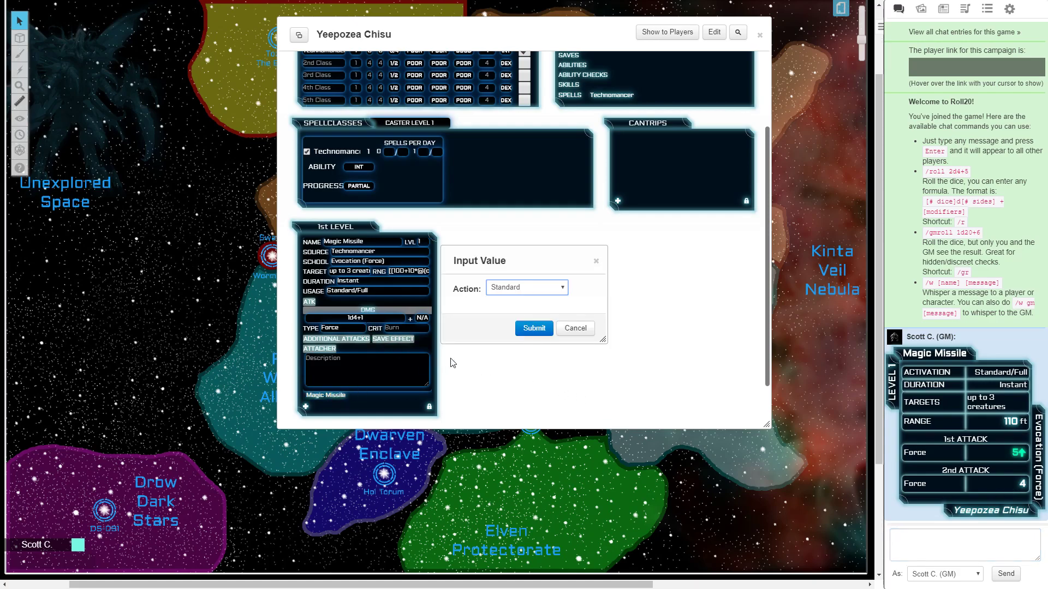
left_click(535, 288)
left_click(525, 310)
left_click(533, 330)
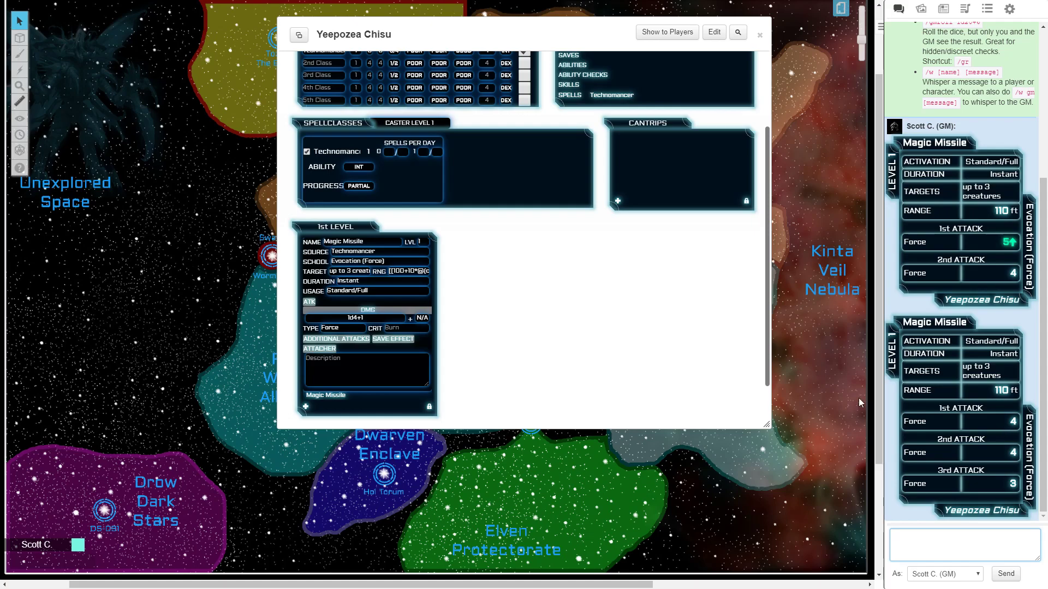
Step: Add a second 1st-level spell entry and collapse Magic Missile's details
scroll(509, 294, "down", 1)
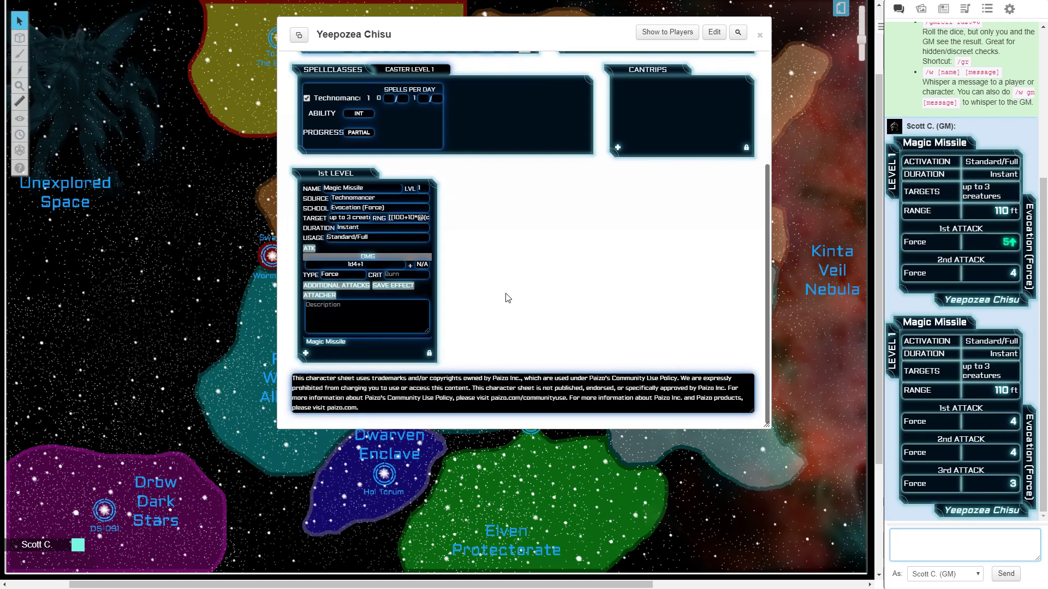
left_click(305, 354)
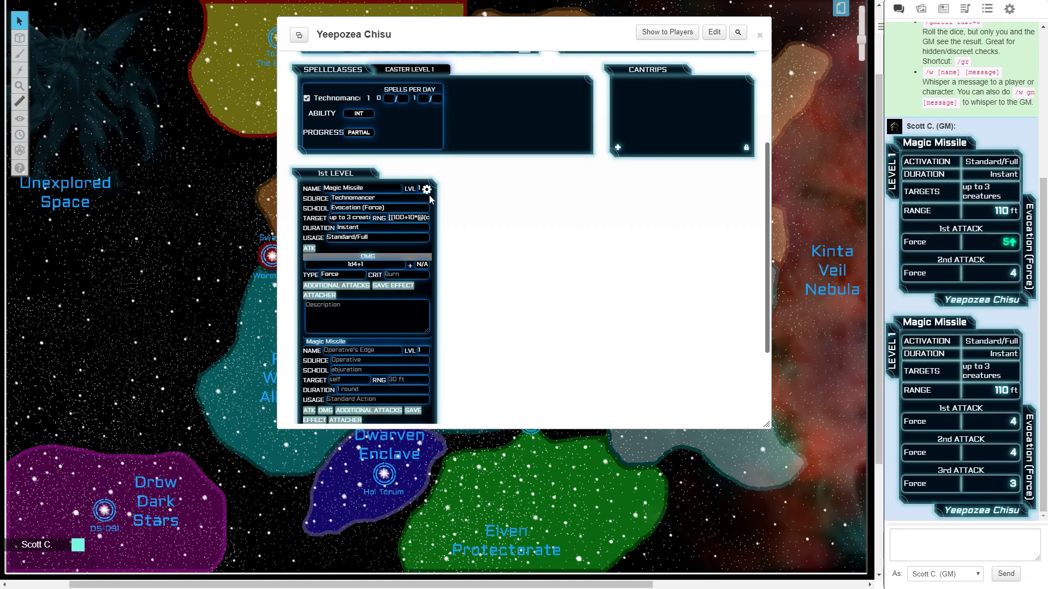
left_click(427, 190)
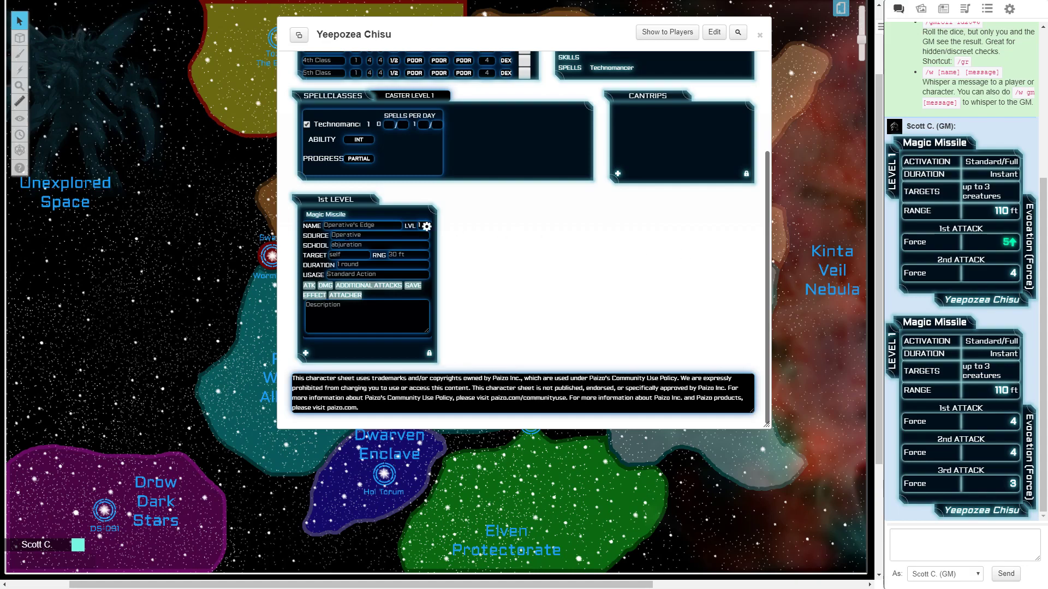
Step: Name the new spell Grease, with source Technomancer, school Conjuration (Creation) and target Area/Object
left_click(342, 221)
type("Grease")
key("Tab")
type("Techn")
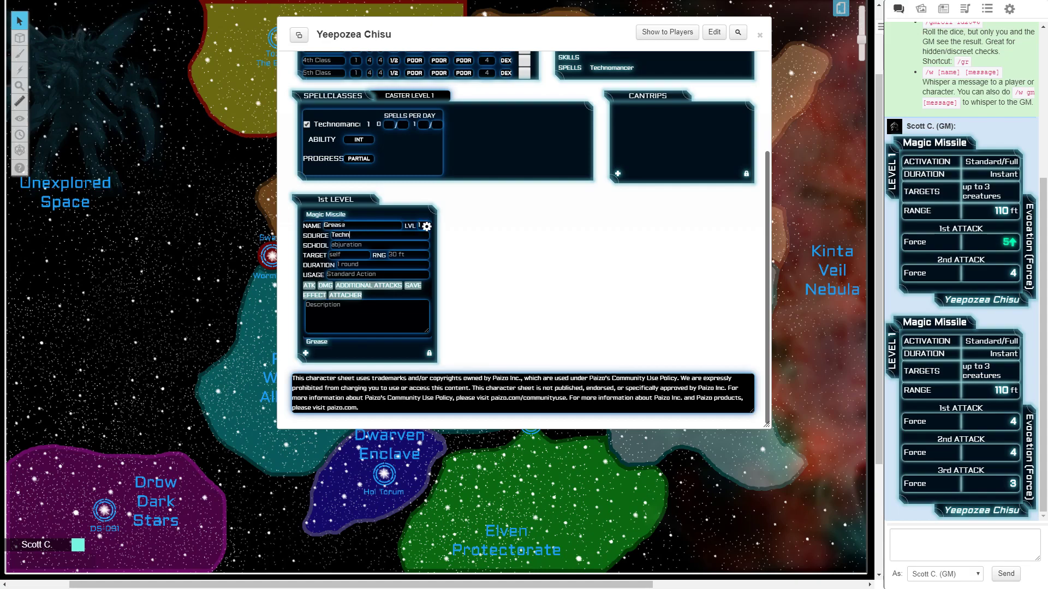
type("omancer")
key("Tab")
type("Conjuration (")
type("Creatio")
type("Area")
type("/Objec")
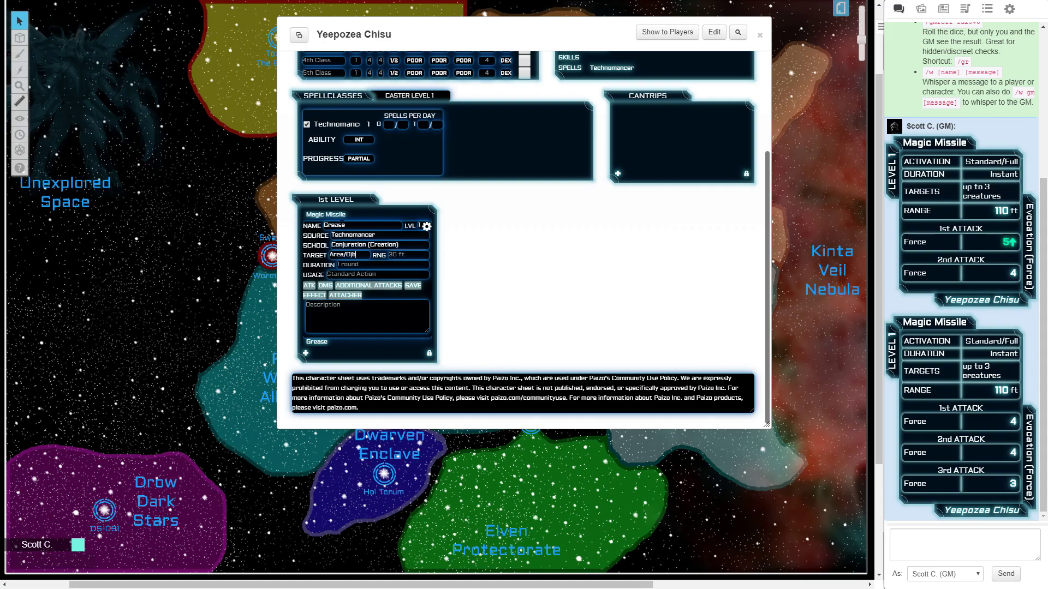
type("t")
Step: Set Grease's range to "[[25+5*floor(@{caster_level}/2)]] ft"
type("[[25")
type("5+5")
type("*floor(w")
type("@{")
key("BackSpace")
key("BackSpace")
type("{CASTER")
key("BackSpace")
key("BackSpace")
key("BackSpace")
key("BackSpace")
key("BackSpace")
key("BackSpace")
type("caster_level}/2)")
Step: Set Grease's duration to "@{caster_level} minutes" and its usage to Standard
key("Tab")
type("@{caster_level} minutes")
key("Tab")
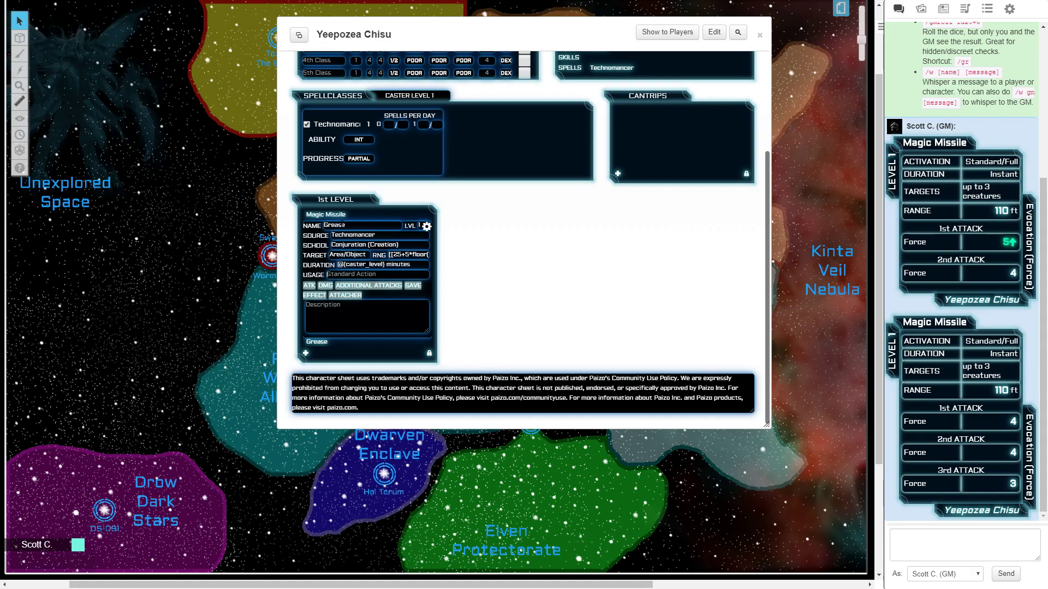
type("Standard")
Step: Give Grease a REF SAVE with the failed-save effect "Area: Fall prone" and, on a second line, "Object: Drop the Object"
left_click(412, 286)
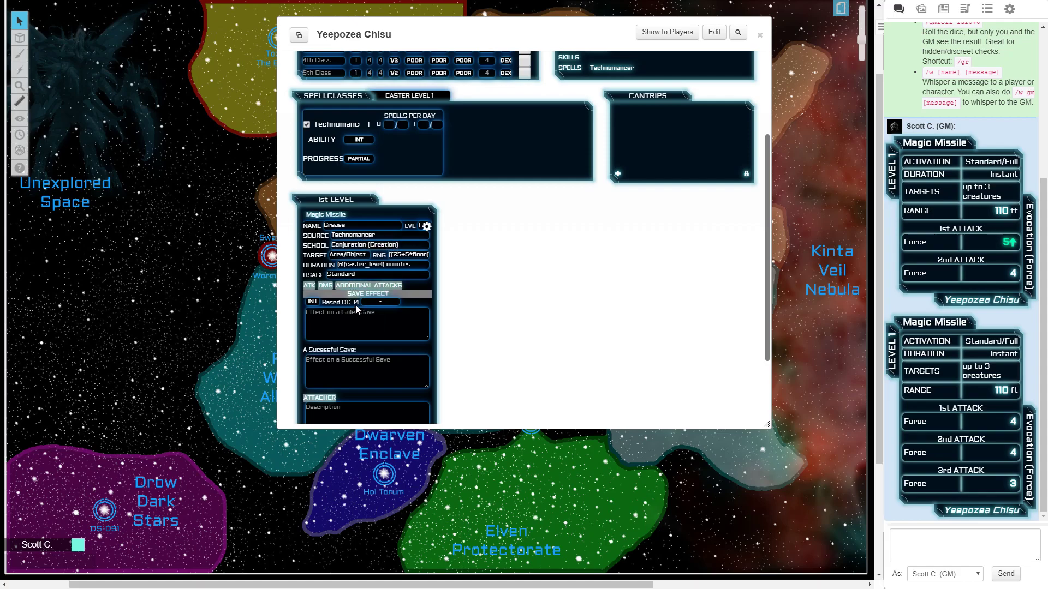
left_click(371, 303)
left_click(367, 322)
type("Area: Fal")
type("l")
type(" prone")
type("Object")
type(": Drop the D")
type("bject")
Step: Fill Grease's successful-save effect with the half-speed DC 10 Acrobatics text, "(See Acrobatics rules for details)" and "Object: Negated, must save again next round"
left_click(334, 360)
type("Area")
key("BackSpace")
type("Ne")
key("BackSpace")
type("Area")
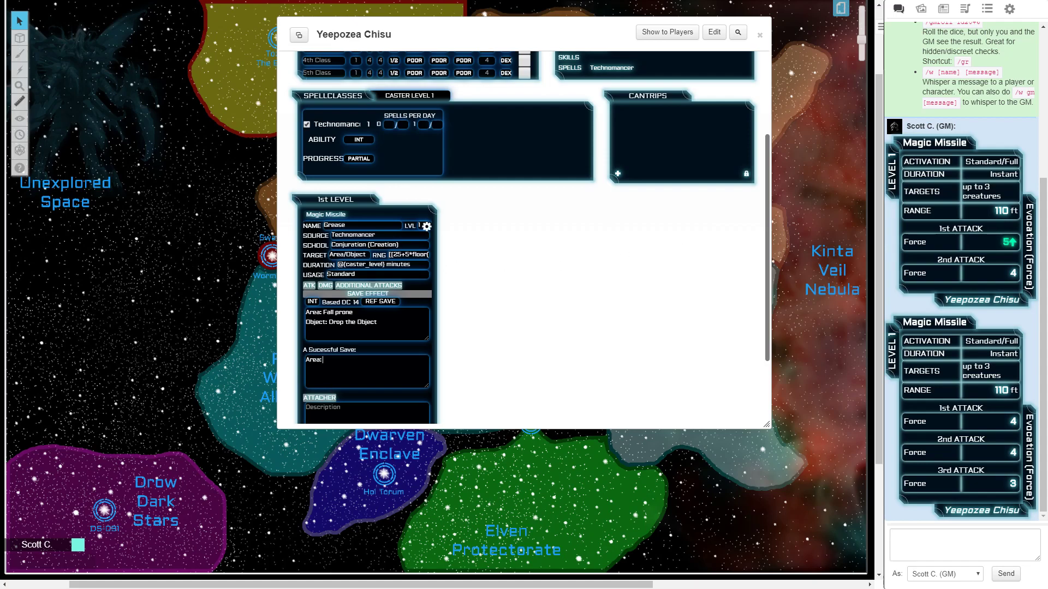
key("ctrl+v")
type("(S")
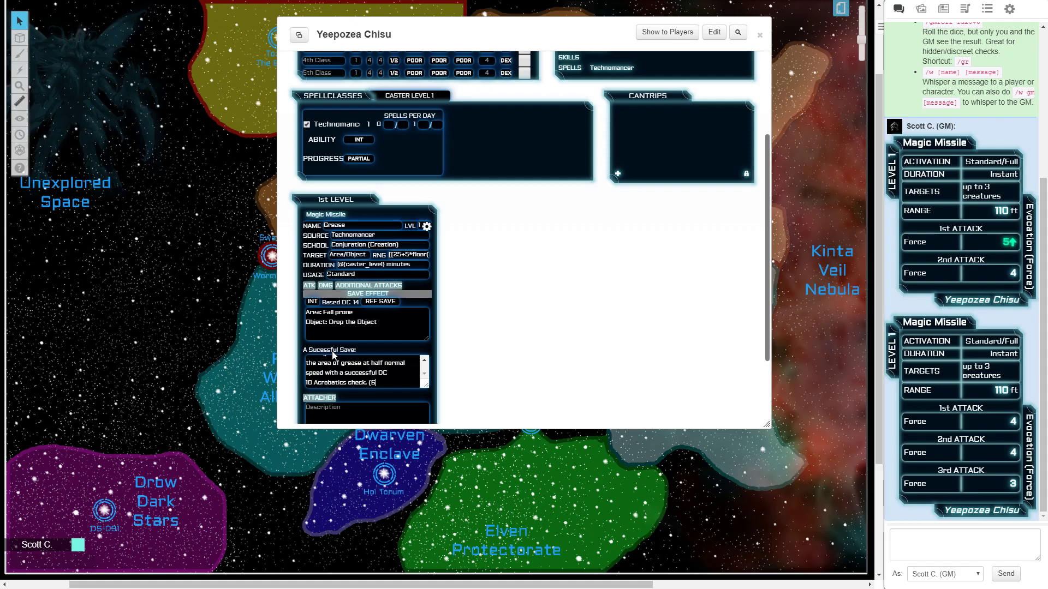
type("ee Acrobatics r")
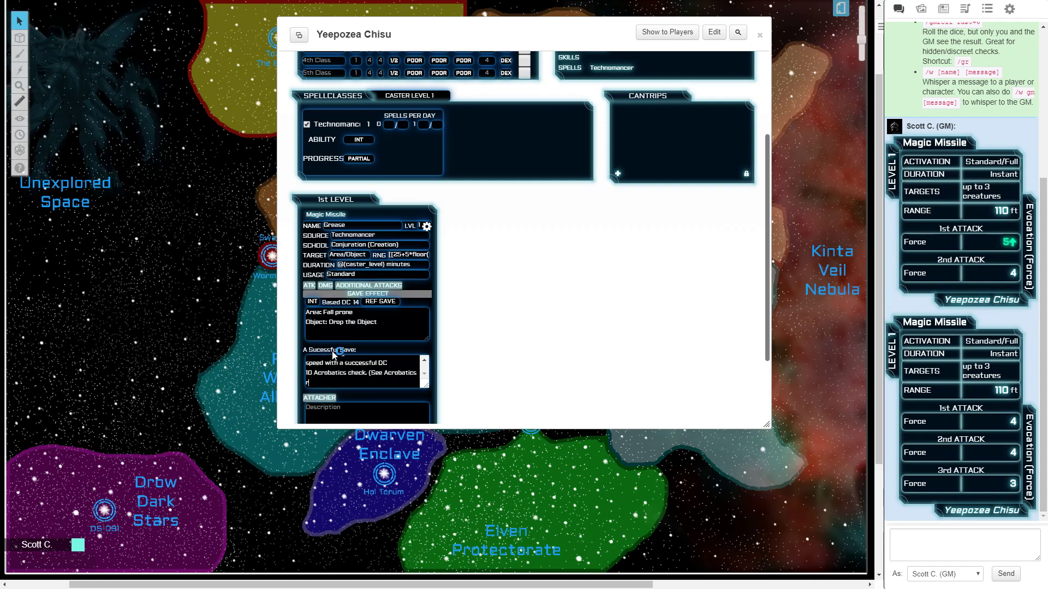
type("ules for details)")
key("Return")
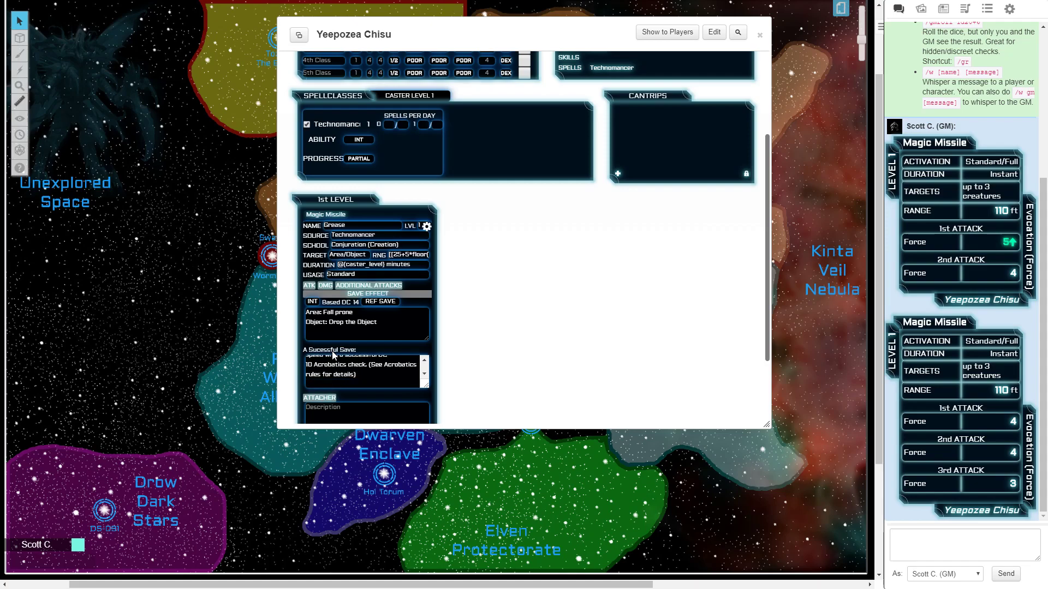
type("Object: Negated, must save again next round")
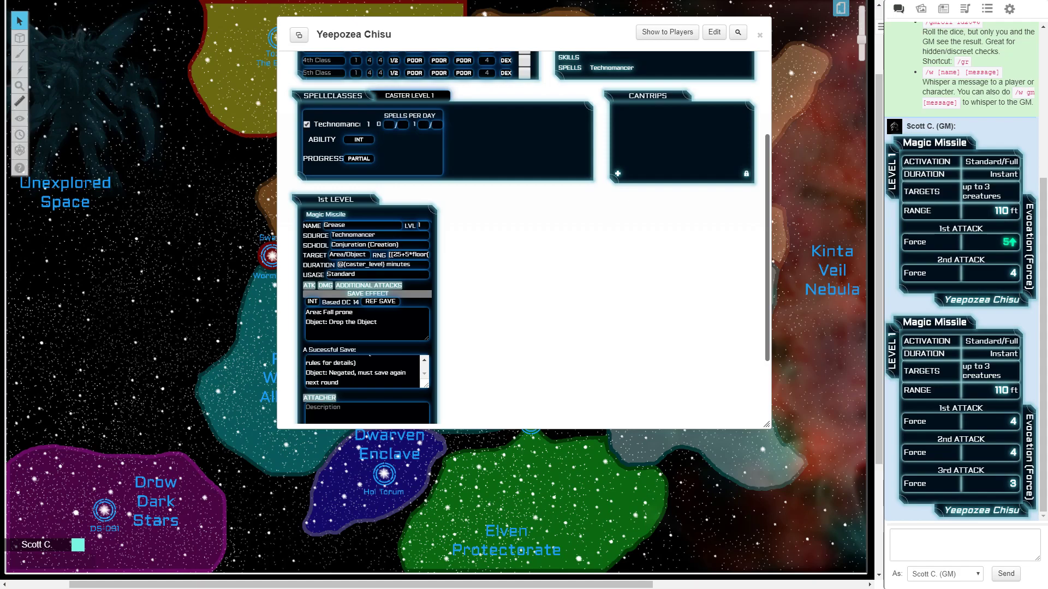
Step: Paste the full Grease rules text into the spell's description and enlarge the description box
scroll(398, 371, "down", 2)
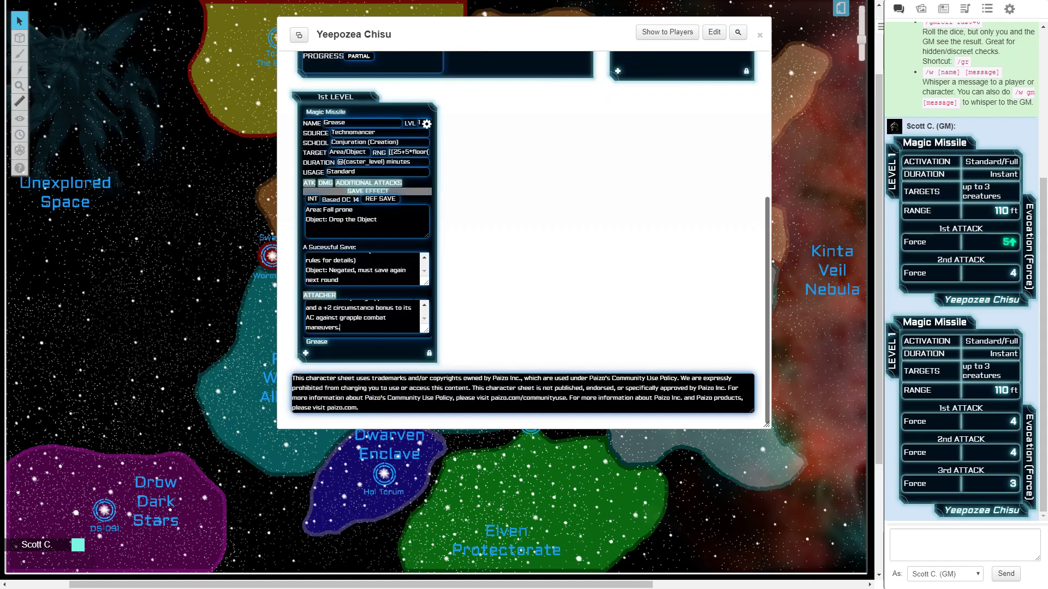
left_click_drag(426, 331, 459, 540)
scroll(558, 242, "down", 3)
scroll(377, 240, "up", 3)
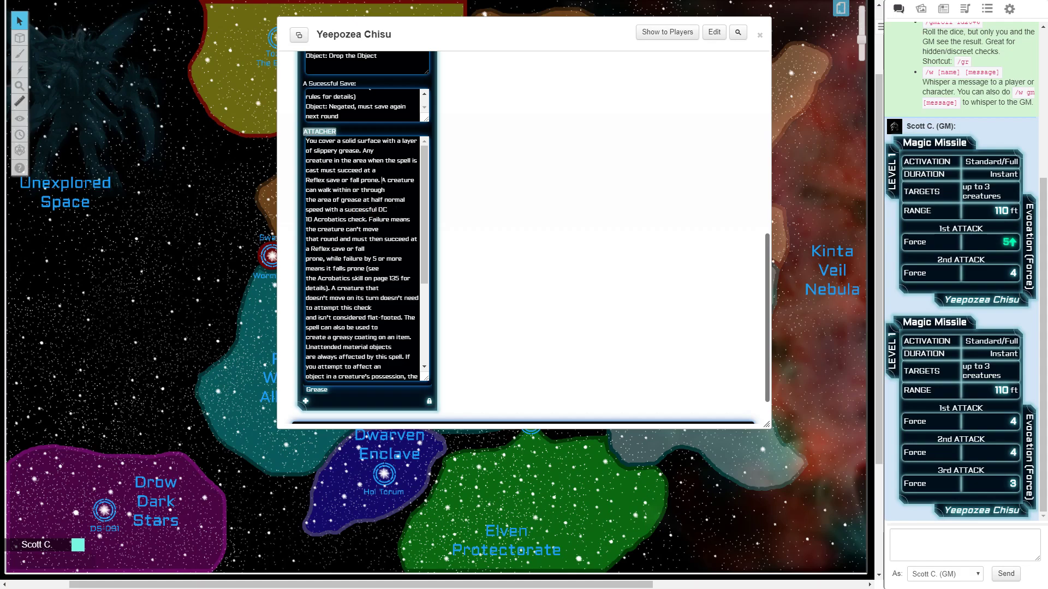
Step: Delete from Grease's description the passages on walking through the grease with Acrobatics and on affecting an object in a creature's possession
left_click_drag(382, 180, 385, 190)
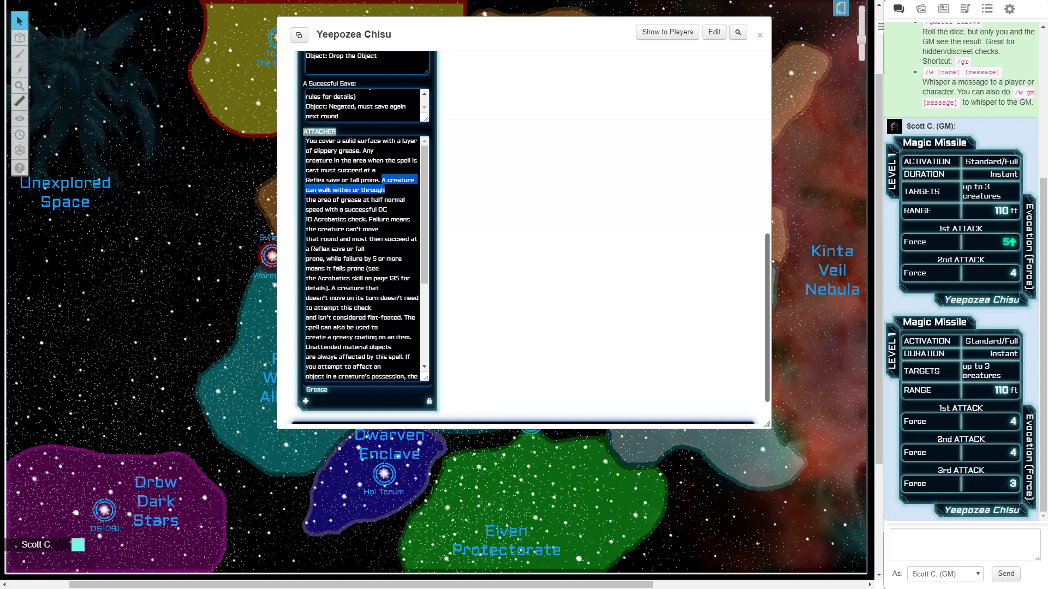
left_click_drag(385, 190, 367, 220)
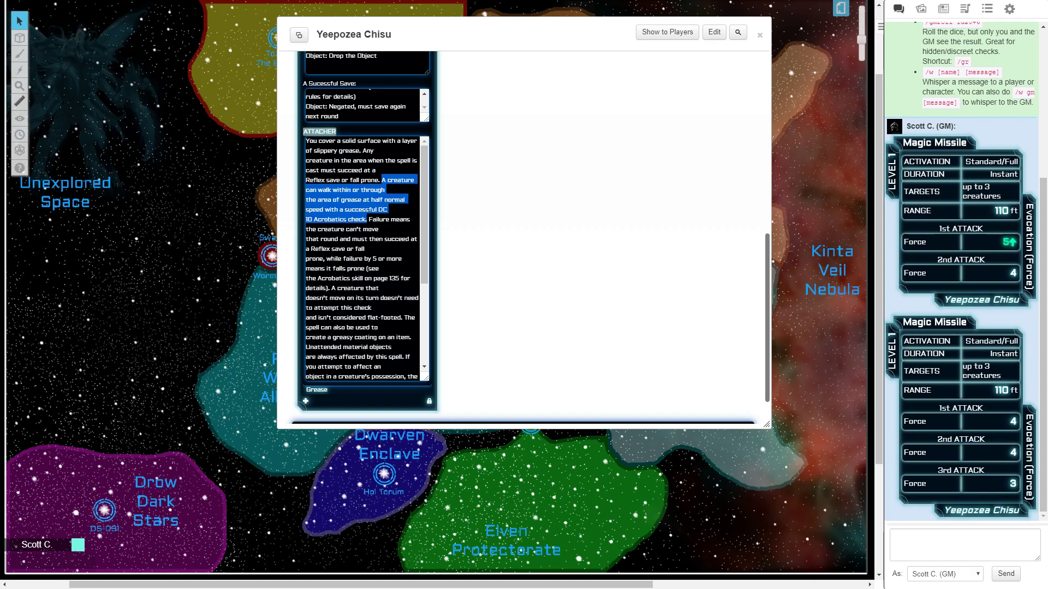
left_click_drag(367, 219, 330, 288)
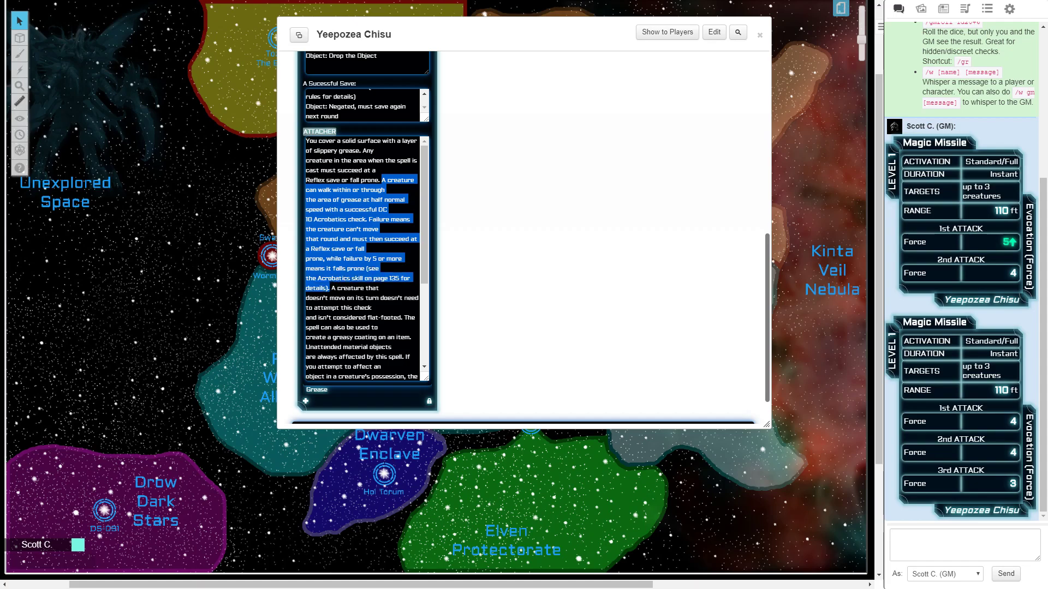
key("BackSpace")
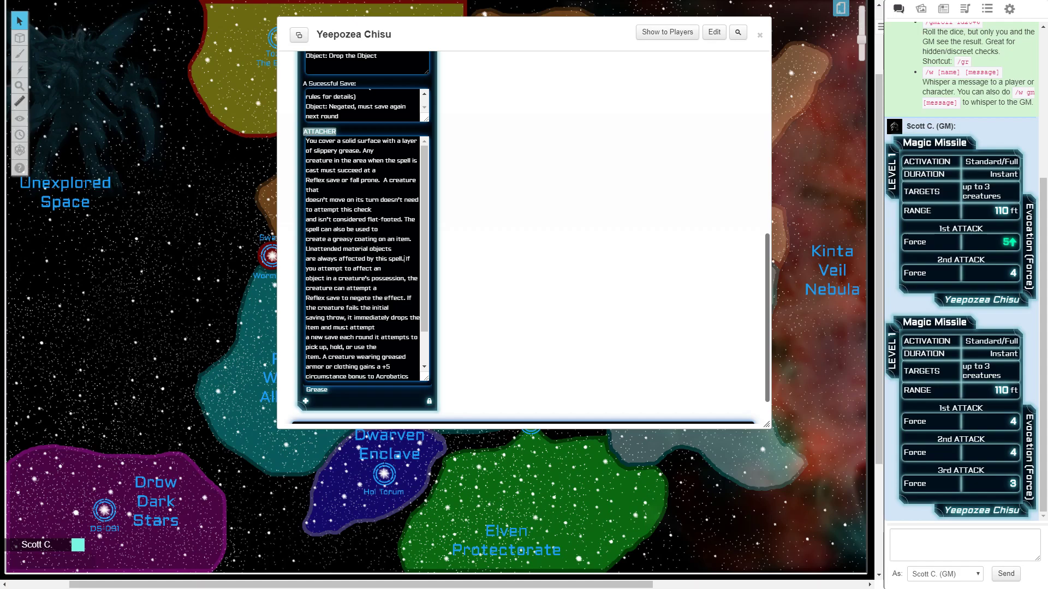
left_click_drag(404, 259, 322, 316)
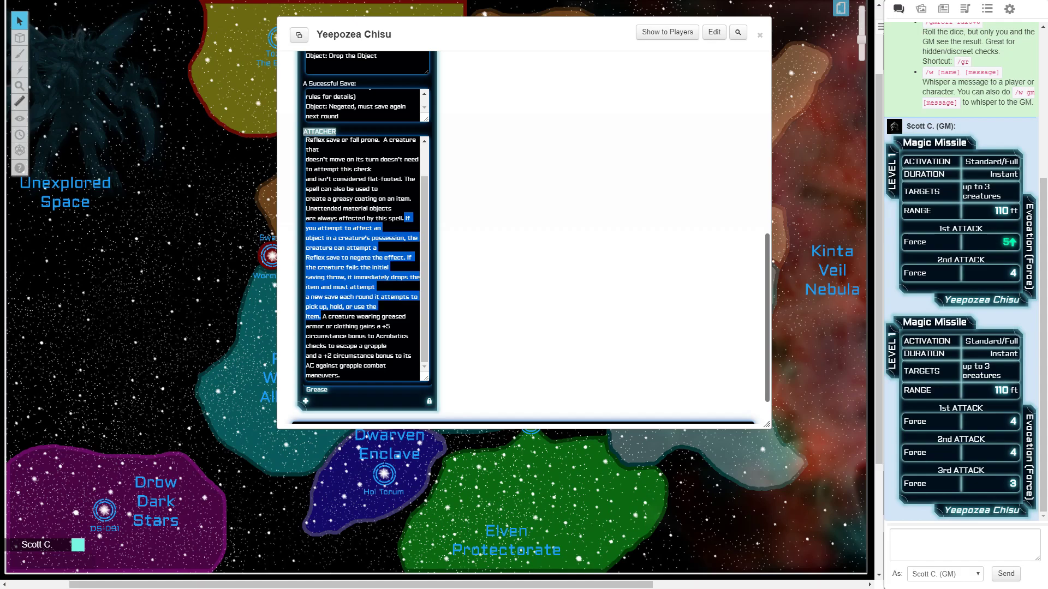
key("BackSpace")
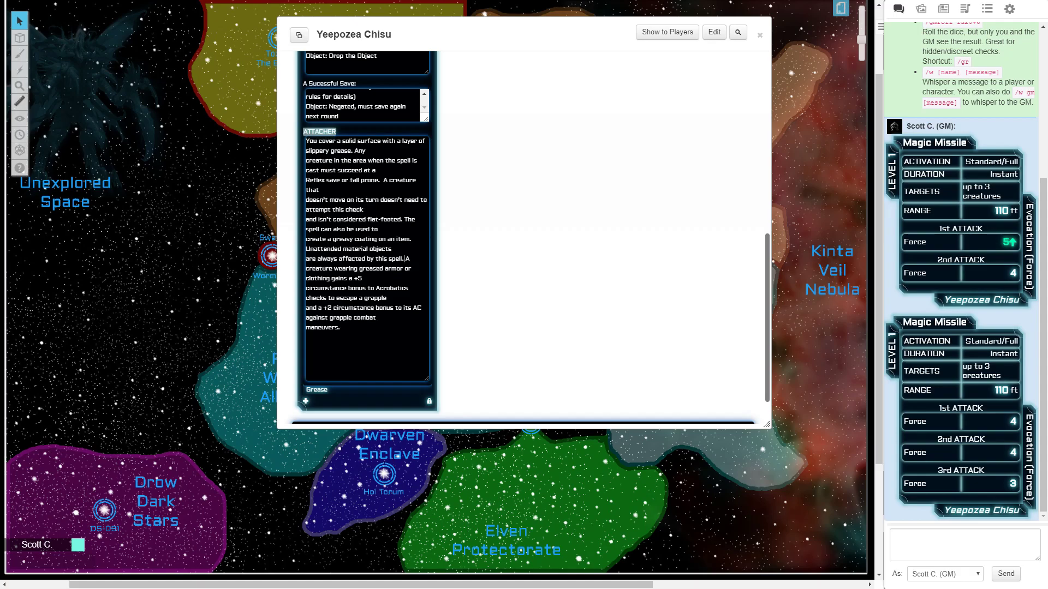
Step: Collapse Grease's details and roll the spell to the chat
scroll(482, 192, "up", 3)
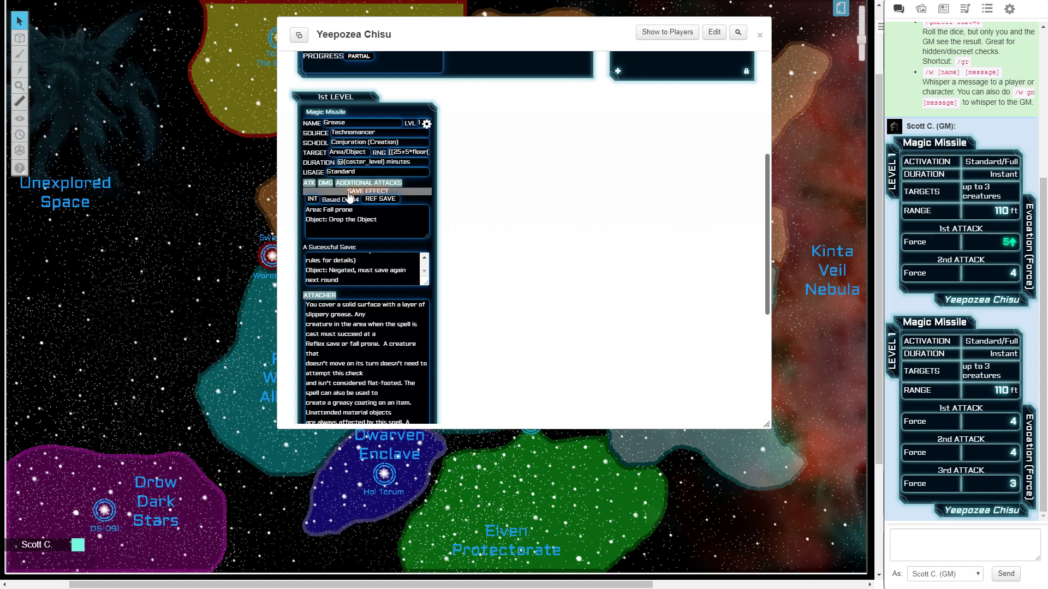
left_click(426, 124)
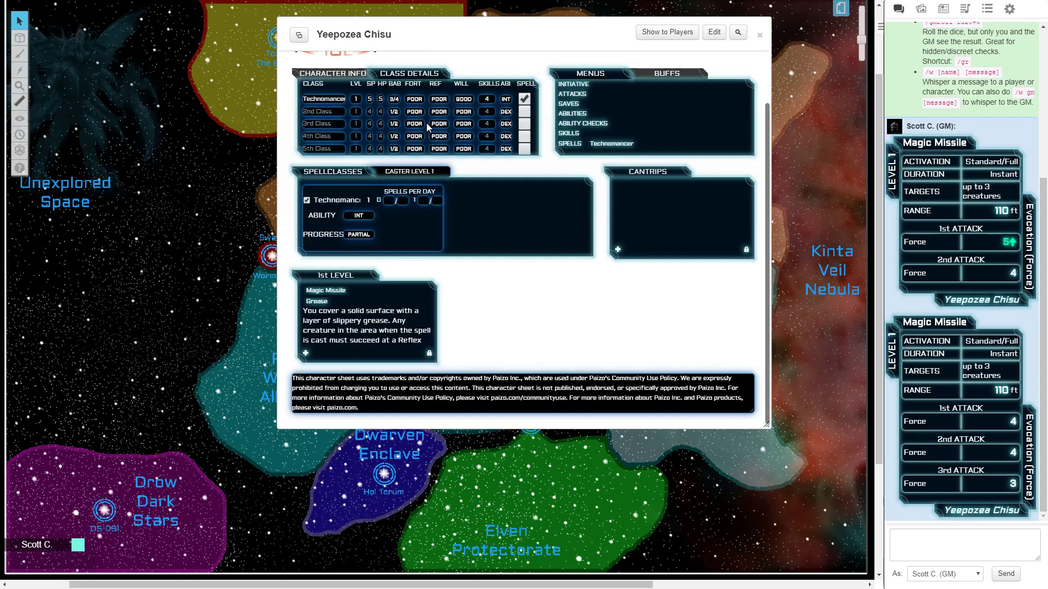
left_click(316, 301)
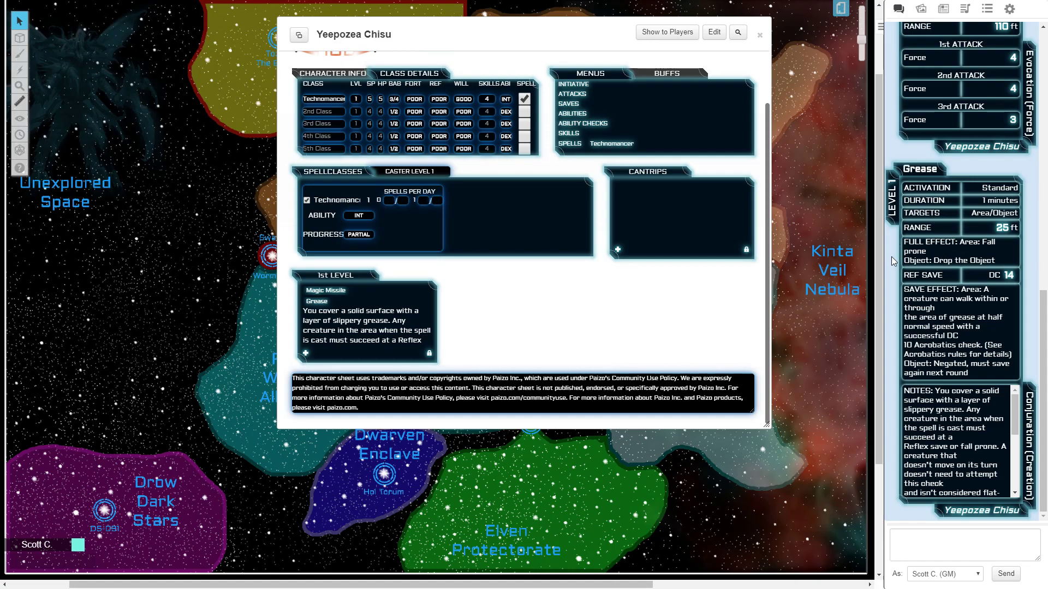
Step: Send the spellbooks menu and the Technomancer spell list to the chat
scroll(532, 252, "up", 2)
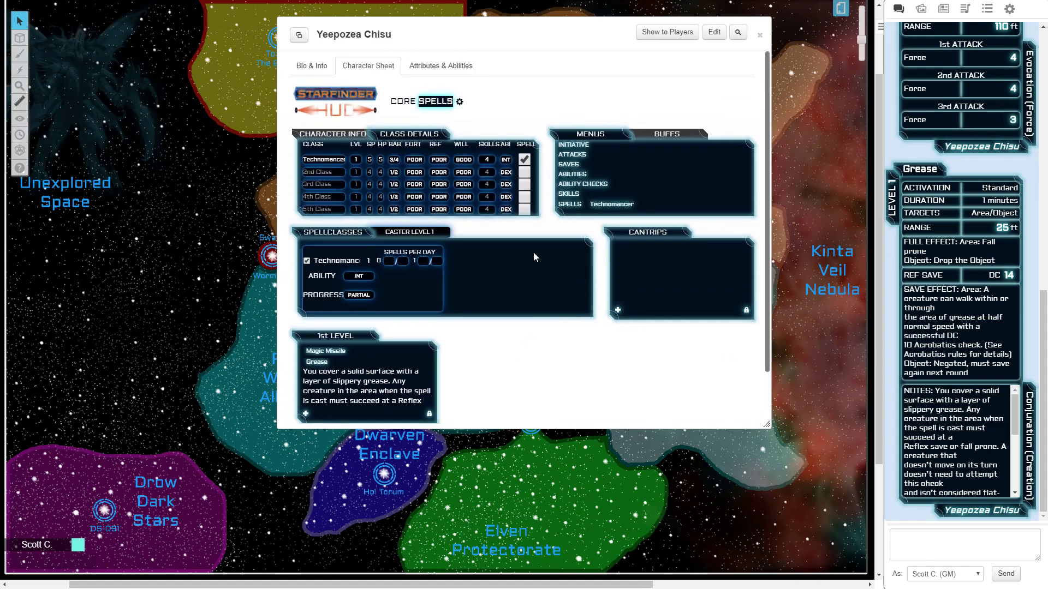
left_click(568, 211)
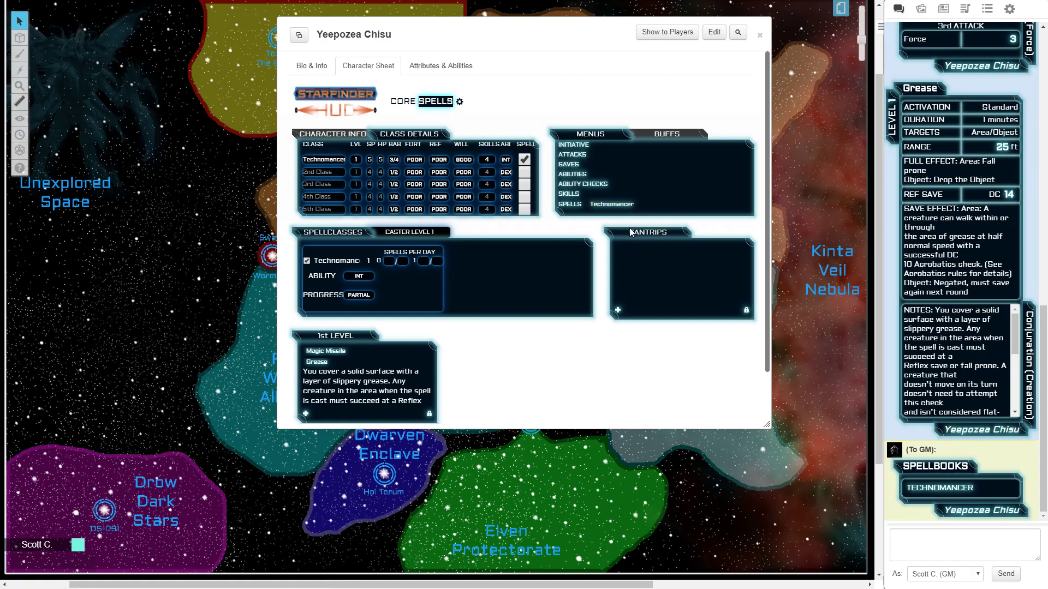
left_click(608, 205)
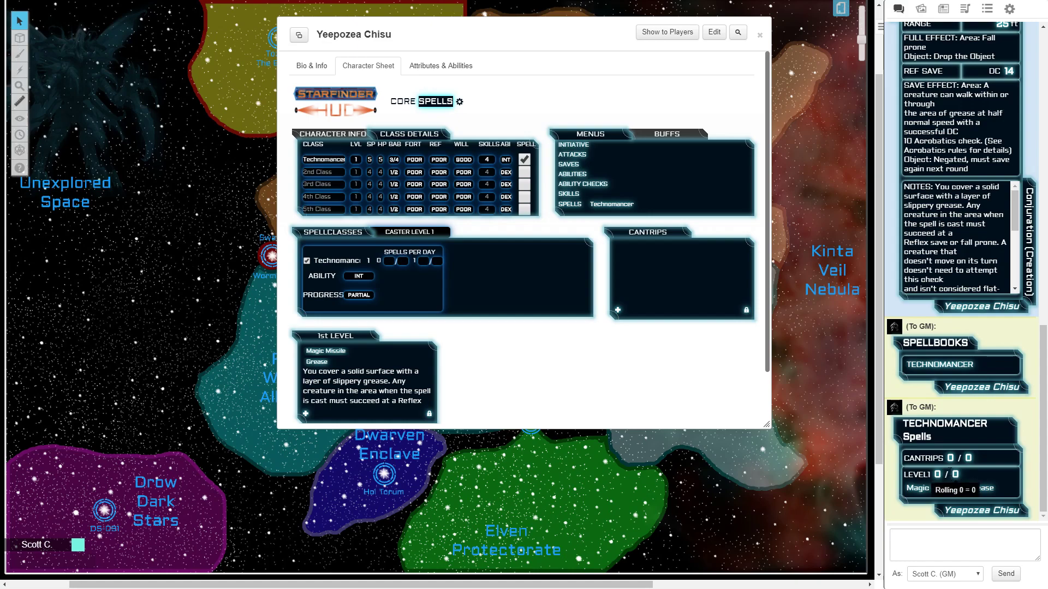
mouse_move(938, 479)
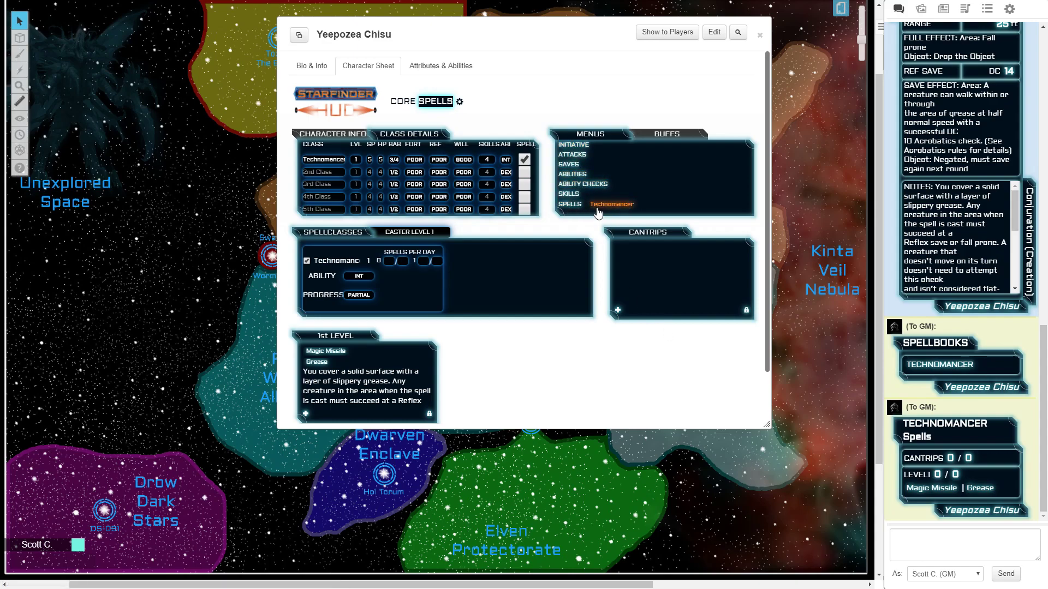
Step: Add the Technomancer spellbook roll to the macro quick bar and run it from there
left_click(987, 9)
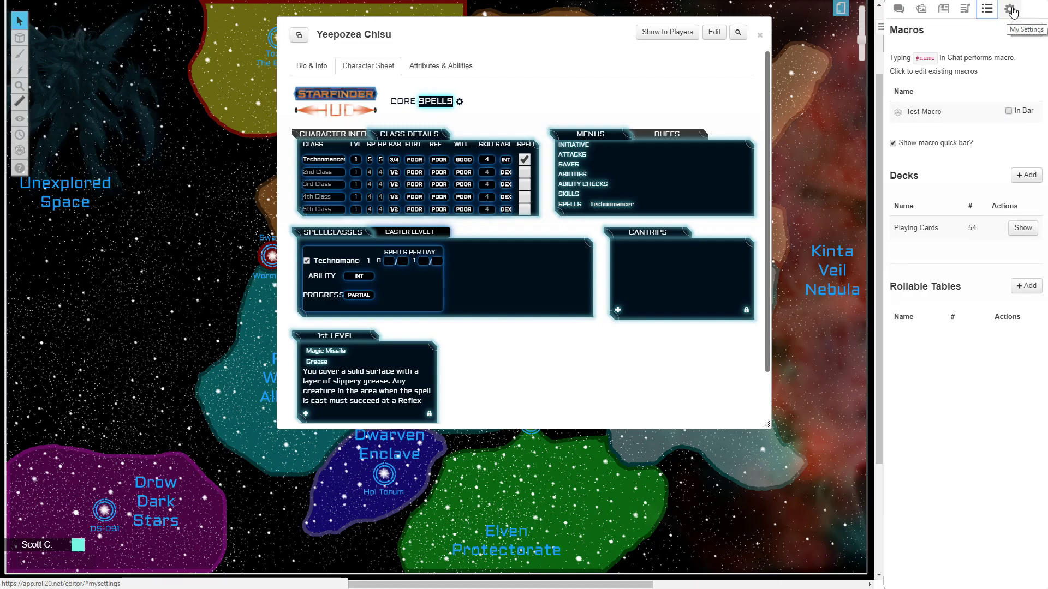
left_click(899, 9)
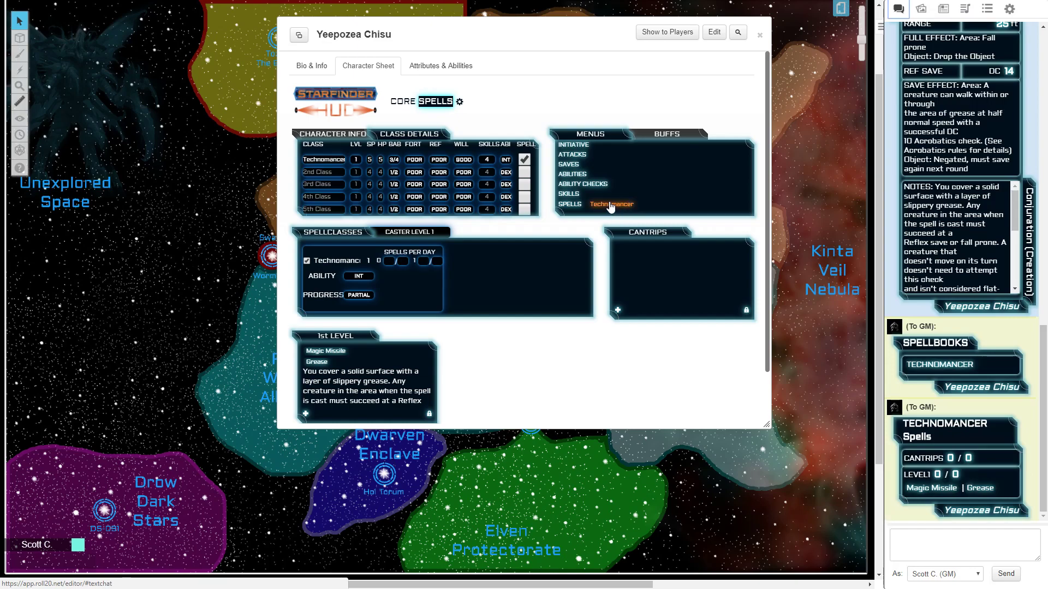
left_click_drag(610, 207, 54, 568)
right_click(72, 562)
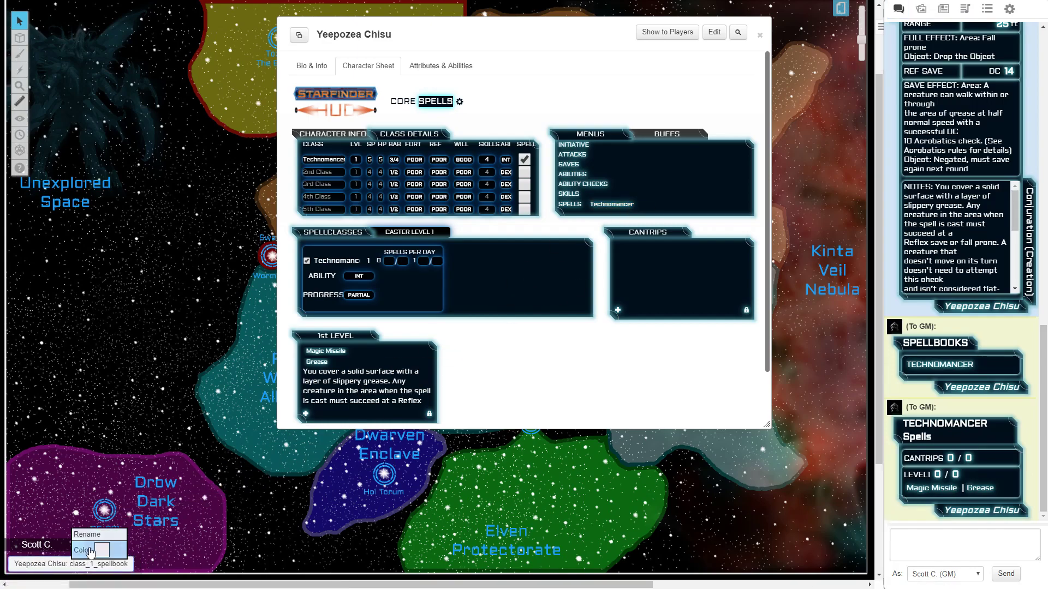
left_click(45, 510)
left_click(82, 567)
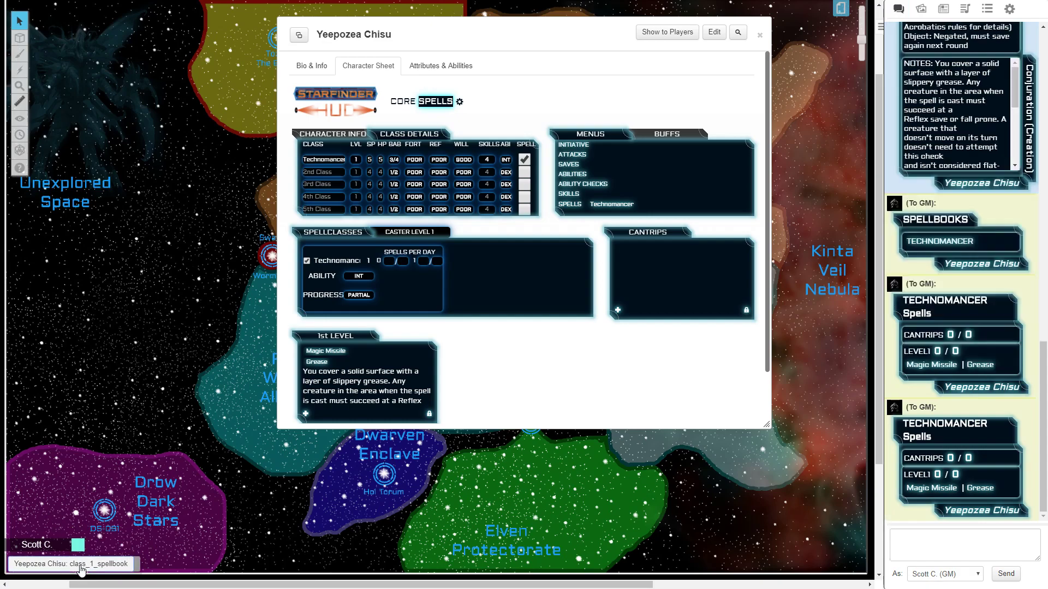